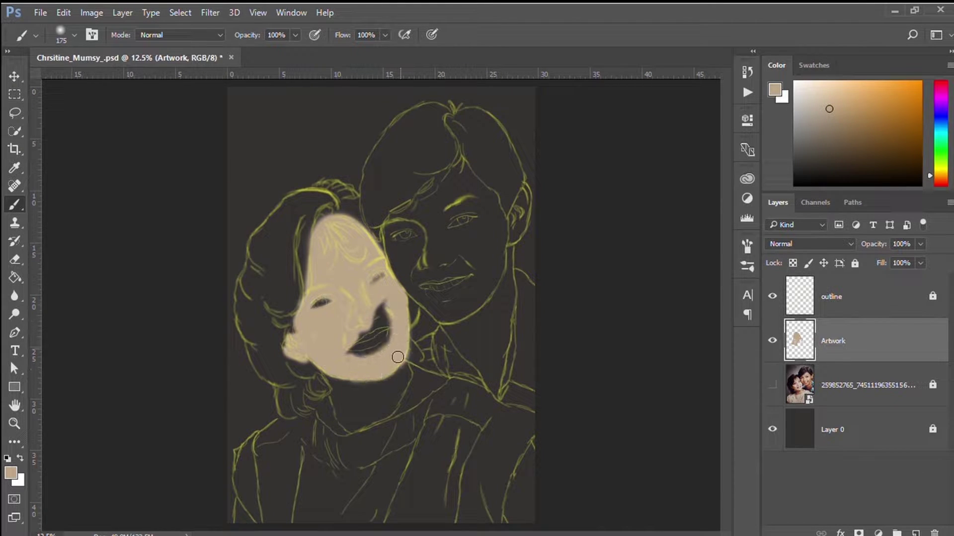
# Paint flat skin tones over the woman's neck and the man's neck and face
pyautogui.press(']')
pyautogui.press(']')
pyautogui.moveTo(320, 406); pyautogui.dragTo(343, 416)
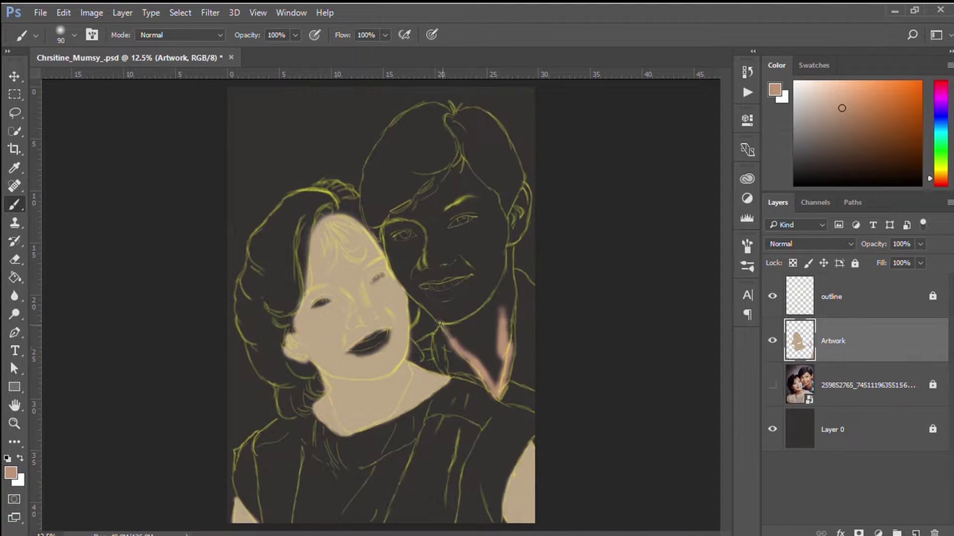
pyautogui.moveTo(498, 395); pyautogui.dragTo(511, 198)
pyautogui.moveTo(390, 224)
pyautogui.mouseDown()
pyautogui.moveTo(462, 313)
pyautogui.moveTo(457, 146)
pyautogui.moveTo(446, 217)
pyautogui.moveTo(477, 233)
pyautogui.moveTo(412, 258)
pyautogui.moveTo(467, 298)
pyautogui.moveTo(436, 222)
pyautogui.moveTo(492, 249)
pyautogui.moveTo(496, 387)
pyautogui.mouseUp()
pyautogui.press(']')
pyautogui.press(']')
pyautogui.press(']')
pyautogui.press(']')
pyautogui.moveTo(412, 263); pyautogui.dragTo(457, 348)
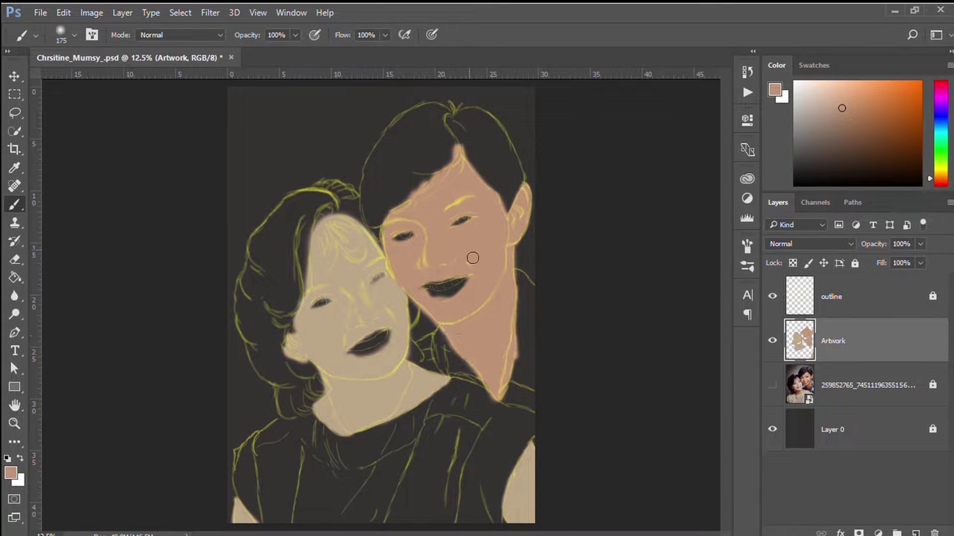
# Save the document and show the reference photo layer again
pyautogui.hotkey('ctrl', 's')
pyautogui.hotkey('ctrl', '-')
pyautogui.click(772, 385)
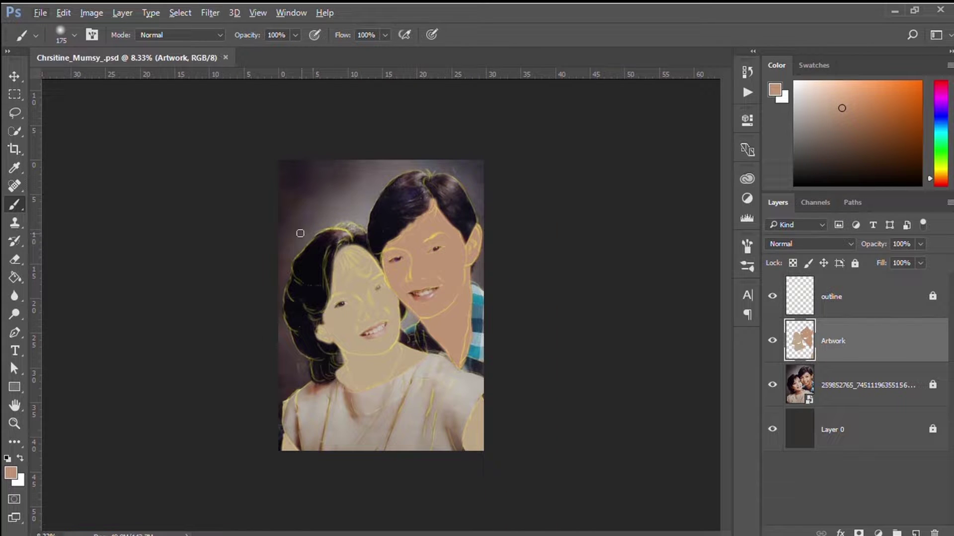
# Paint the woman's hair dark brown down to her shoulder and beside her cheek
pyautogui.keyDown('alt'); pyautogui.click(298, 230); pyautogui.keyUp('alt')
pyautogui.click(772, 385)
pyautogui.moveTo(324, 241); pyautogui.dragTo(319, 248)
pyautogui.hotkey('ctrl', '+')
pyautogui.press('[')
pyautogui.press('[')
pyautogui.moveTo(348, 199); pyautogui.dragTo(375, 222)
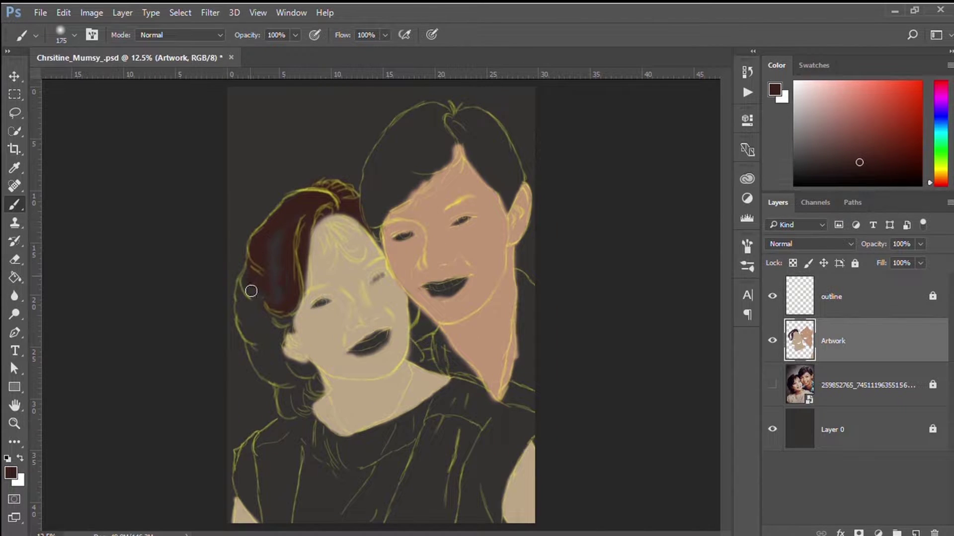
pyautogui.moveTo(252, 287)
pyautogui.mouseDown()
pyautogui.moveTo(277, 305)
pyautogui.moveTo(289, 415)
pyautogui.mouseUp()
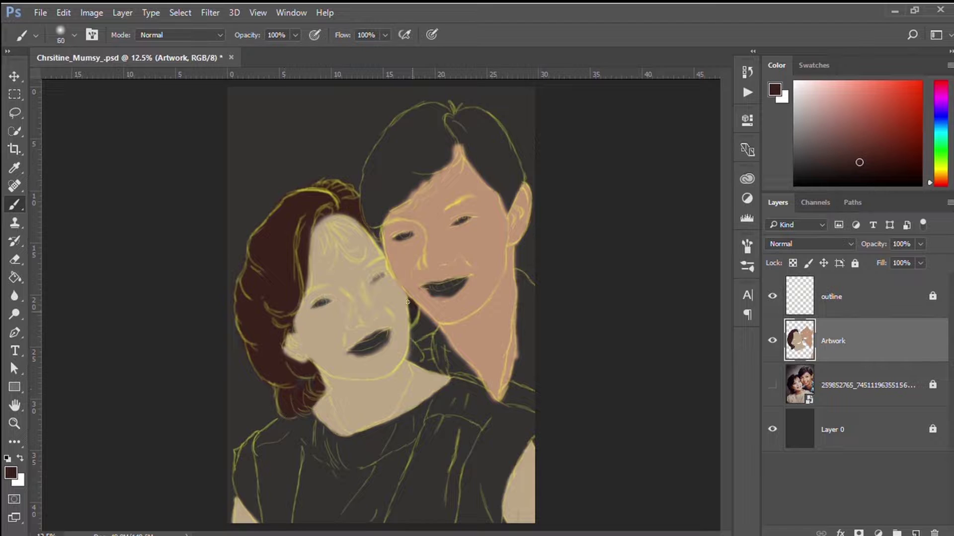
pyautogui.moveTo(407, 302); pyautogui.dragTo(412, 362)
# Sample the hair colour from the photo and paint the man's hair dark
pyautogui.click(772, 385)
pyautogui.keyDown('alt'); pyautogui.click(397, 139); pyautogui.keyUp('alt')
pyautogui.click(772, 385)
pyautogui.press(']')
pyautogui.press(']')
pyautogui.press(']')
pyautogui.moveTo(419, 133)
pyautogui.mouseDown()
pyautogui.moveTo(379, 156)
pyautogui.moveTo(376, 241)
pyautogui.moveTo(421, 132)
pyautogui.moveTo(383, 212)
pyautogui.moveTo(479, 120)
pyautogui.moveTo(511, 179)
pyautogui.moveTo(476, 159)
pyautogui.mouseUp()
# Finish the man's hair and paint the woman's lower shirt brown
pyautogui.click(772, 385)
pyautogui.keyDown('alt'); pyautogui.click(283, 438); pyautogui.keyUp('alt')
pyautogui.click(772, 385)
pyautogui.moveTo(266, 452)
pyautogui.mouseDown()
pyautogui.moveTo(283, 438)
pyautogui.moveTo(343, 442)
pyautogui.moveTo(258, 516)
pyautogui.moveTo(334, 502)
pyautogui.moveTo(487, 401)
pyautogui.moveTo(398, 417)
pyautogui.mouseUp()
pyautogui.press('[')
pyautogui.press(']')
pyautogui.press(']')
pyautogui.press(']')
pyautogui.moveTo(492, 412)
pyautogui.mouseDown()
pyautogui.moveTo(532, 419)
pyautogui.moveTo(447, 497)
pyautogui.moveTo(415, 471)
pyautogui.mouseUp()
# Paint the man's collar teal and add a soft orange blush along the woman's jaw
pyautogui.press('[')
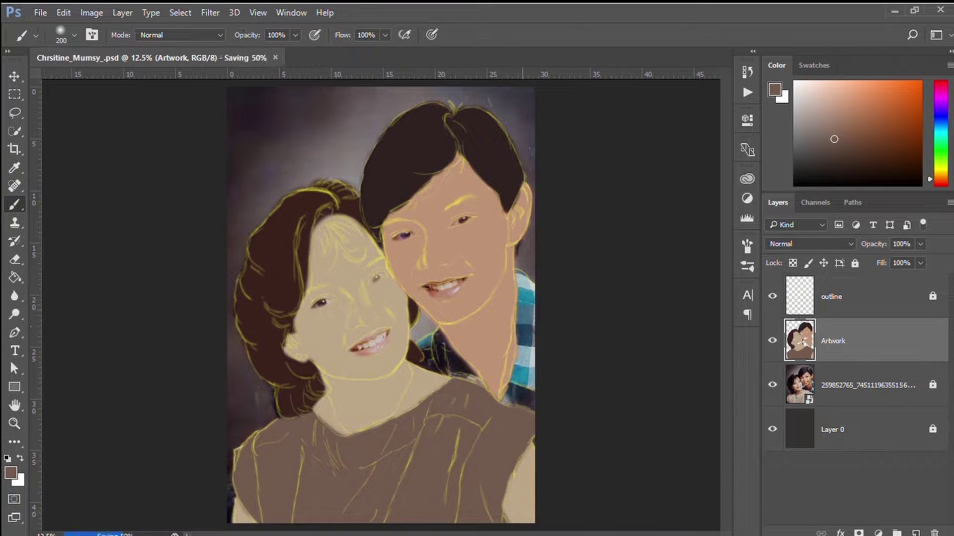
pyautogui.keyDown('alt'); pyautogui.click(525, 304); pyautogui.keyUp('alt')
pyautogui.moveTo(528, 310)
pyautogui.mouseDown()
pyautogui.moveTo(515, 294)
pyautogui.moveTo(521, 402)
pyautogui.moveTo(527, 298)
pyautogui.moveTo(526, 393)
pyautogui.mouseUp()
pyautogui.press('[')
pyautogui.press('[')
pyautogui.press('[')
pyautogui.moveTo(439, 338); pyautogui.dragTo(448, 346)
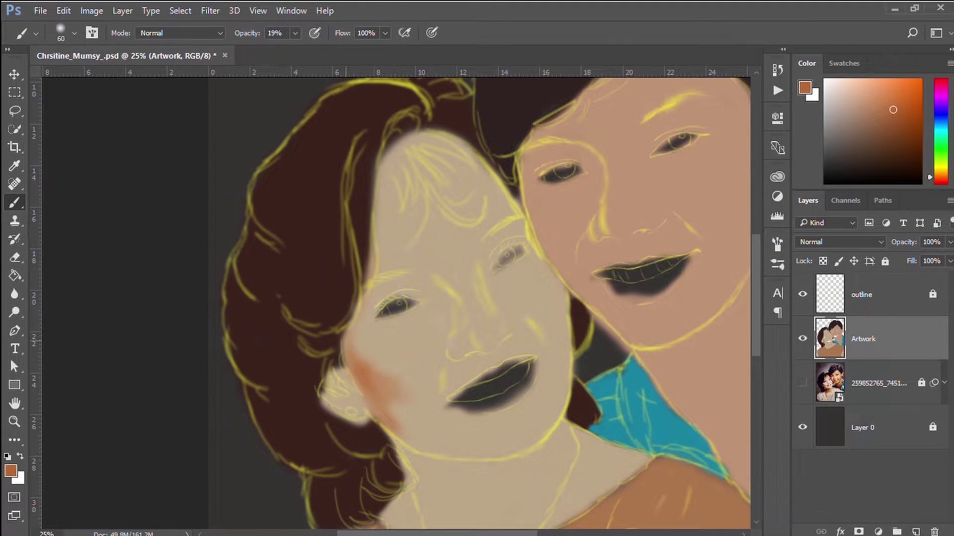
pyautogui.press(']')
pyautogui.moveTo(392, 428)
pyautogui.mouseDown()
pyautogui.moveTo(457, 462)
pyautogui.moveTo(506, 458)
pyautogui.mouseUp()
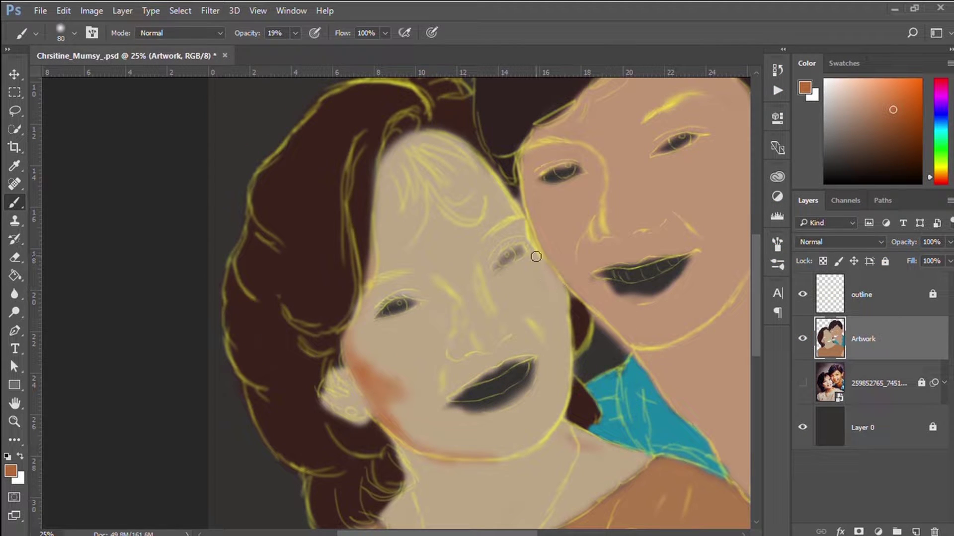
# Shade the woman's ear and neck softly in orange at 30% opacity
pyautogui.scroll(-3, 604, 451)
pyautogui.moveTo(412, 347); pyautogui.dragTo(431, 437)
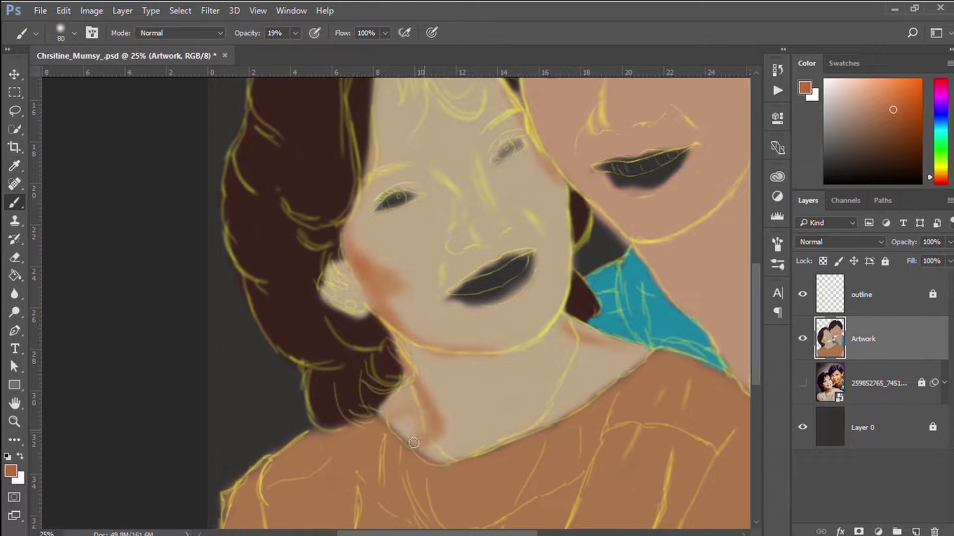
pyautogui.press('3')
pyautogui.moveTo(356, 277); pyautogui.dragTo(348, 305)
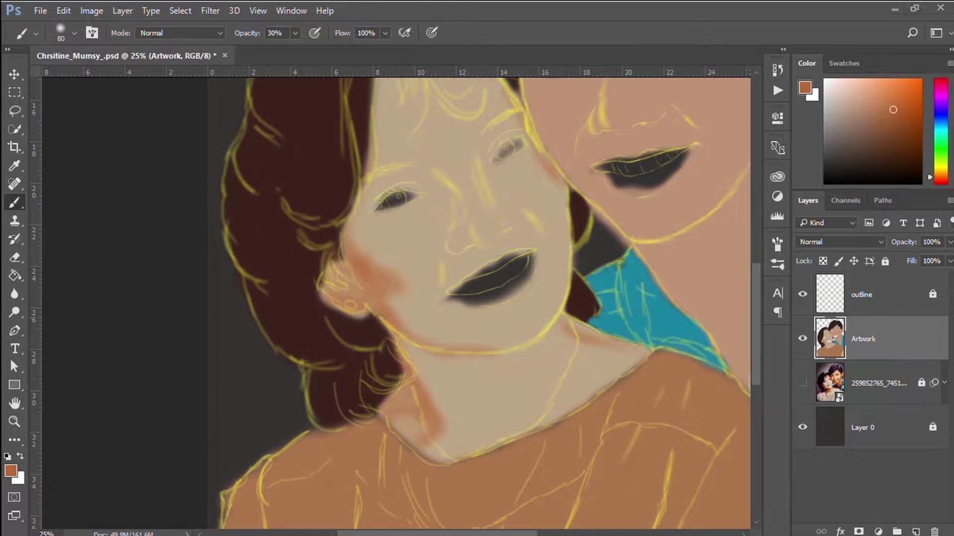
pyautogui.press('[')
pyautogui.press('[')
pyautogui.press('[')
pyautogui.moveTo(486, 420); pyautogui.dragTo(476, 442)
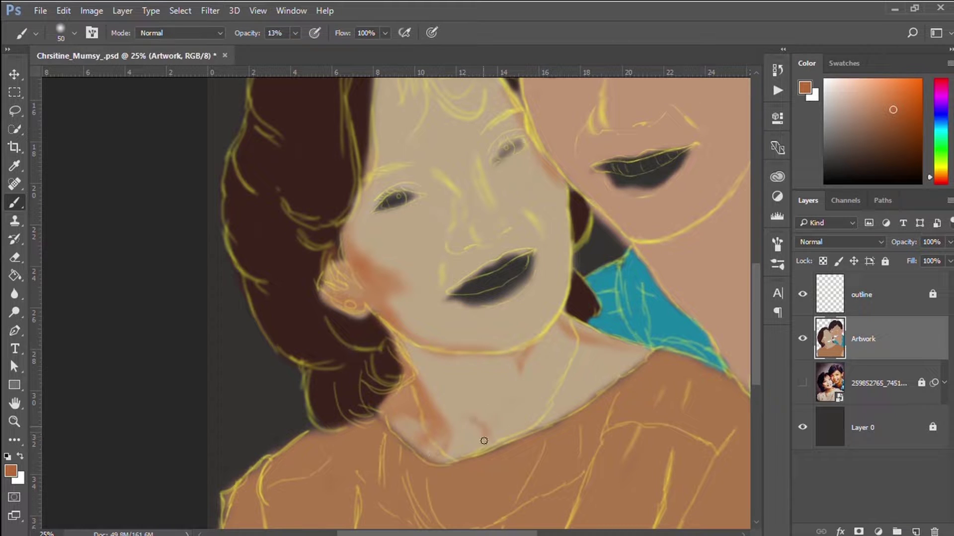
# Compare with the photo, then soften the lower-lip shadow with lighter peach at 23% opacity
pyautogui.keyDown('alt'); pyautogui.click(484, 440); pyautogui.keyUp('alt')
pyautogui.press(']')
pyautogui.press(']')
pyautogui.press('2')
pyautogui.press('3')
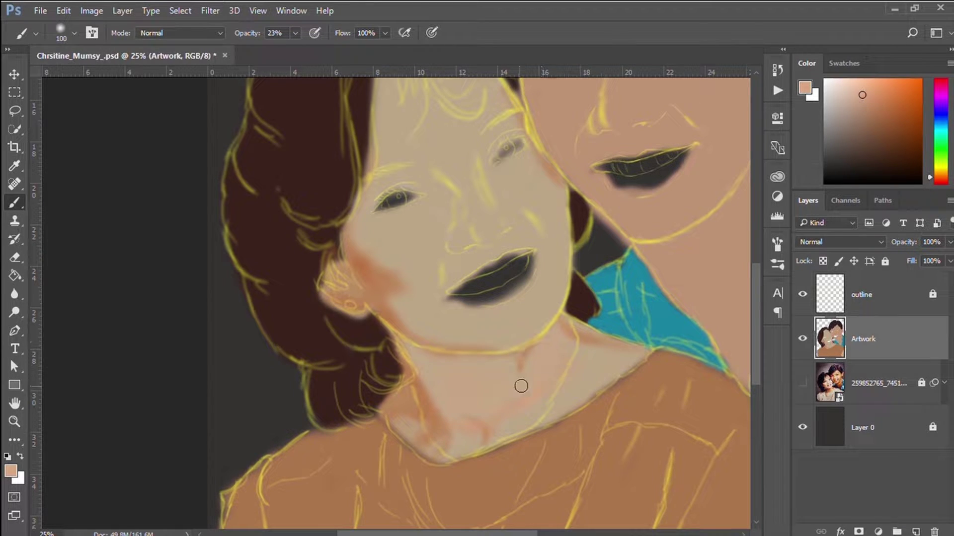
pyautogui.click(802, 383)
pyautogui.click(802, 339)
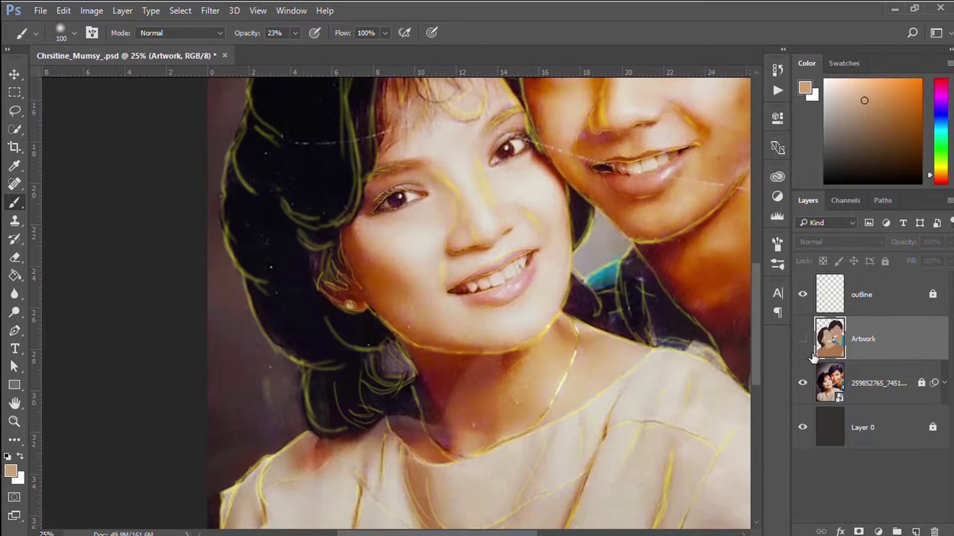
pyautogui.click(802, 383)
pyautogui.moveTo(440, 296); pyautogui.dragTo(531, 268)
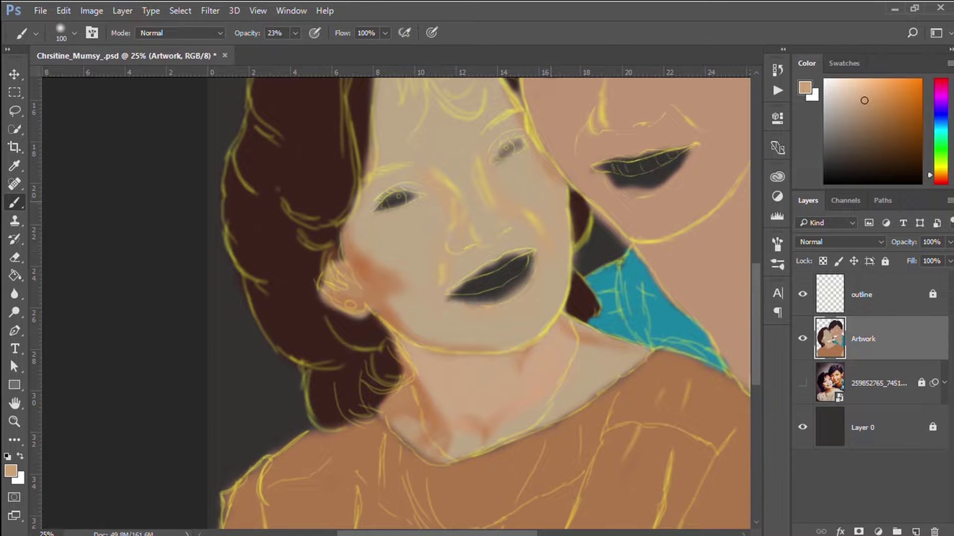
pyautogui.moveTo(357, 213); pyautogui.dragTo(380, 287)
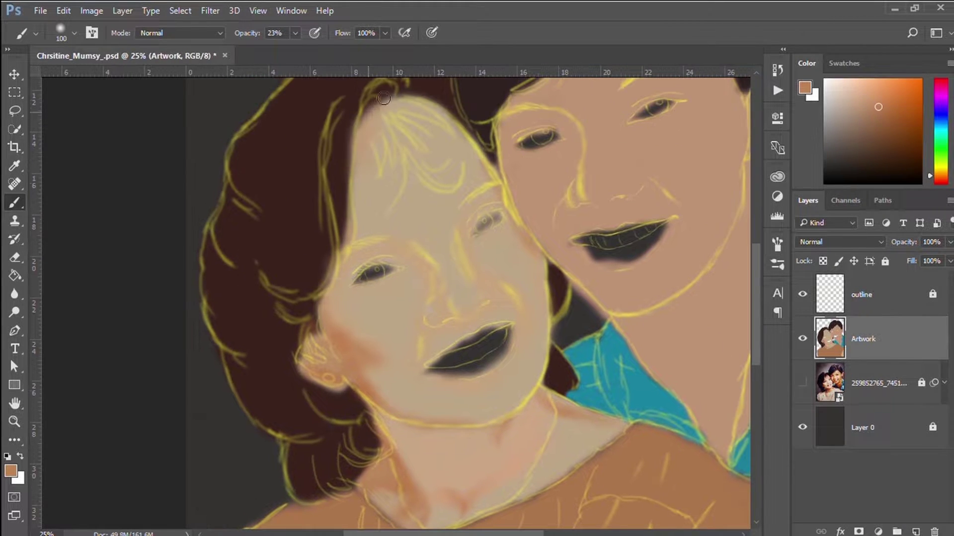
pyautogui.scroll(5, 389, 111)
# Paint the white of the woman's eye and a dark maroon iris with a small brush
pyautogui.scroll(-4, 390, 111)
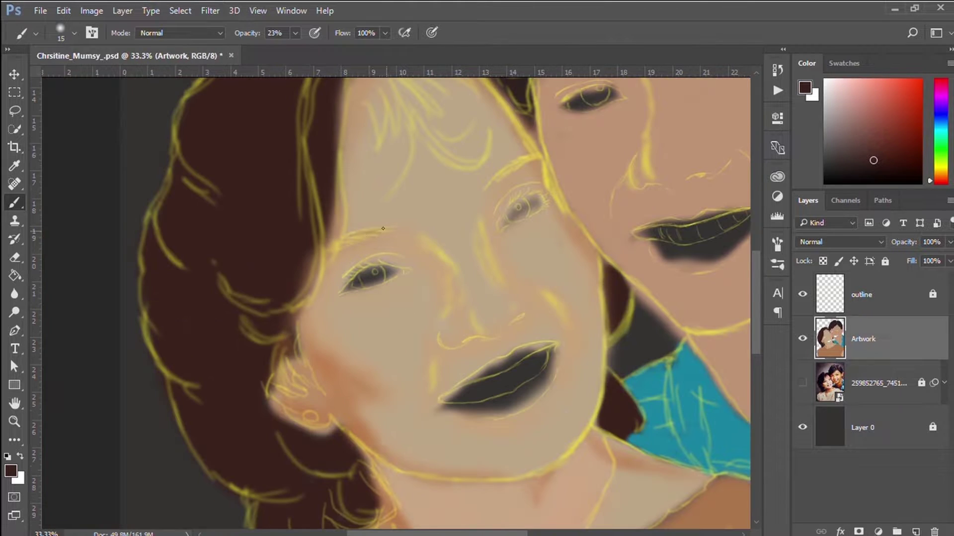
pyautogui.keyDown('alt'); pyautogui.click(500, 171); pyautogui.keyUp('alt')
pyautogui.press('[')
pyautogui.press('[')
pyautogui.press('[')
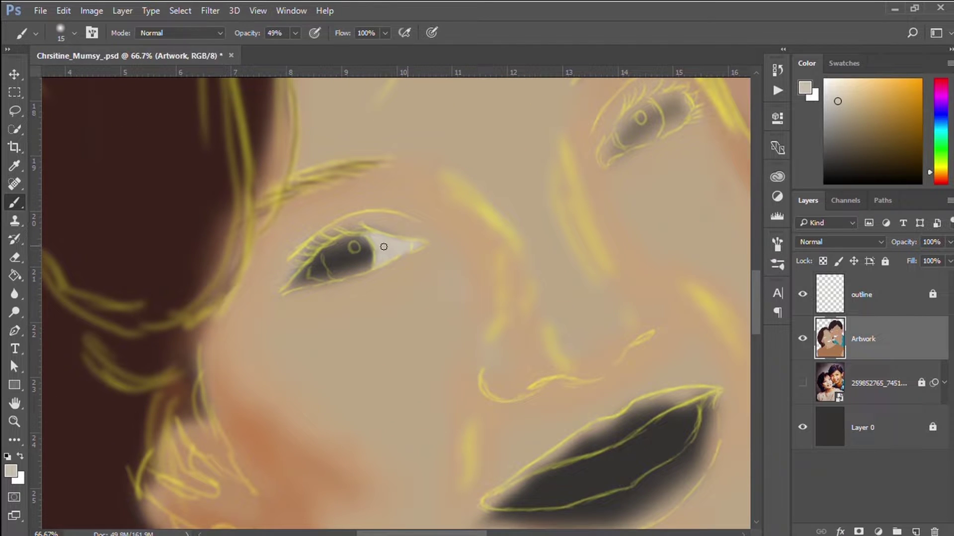
pyautogui.moveTo(330, 261); pyautogui.dragTo(288, 291)
pyautogui.keyDown('alt'); pyautogui.click(314, 273); pyautogui.keyUp('alt')
pyautogui.press('[')
pyautogui.press('[')
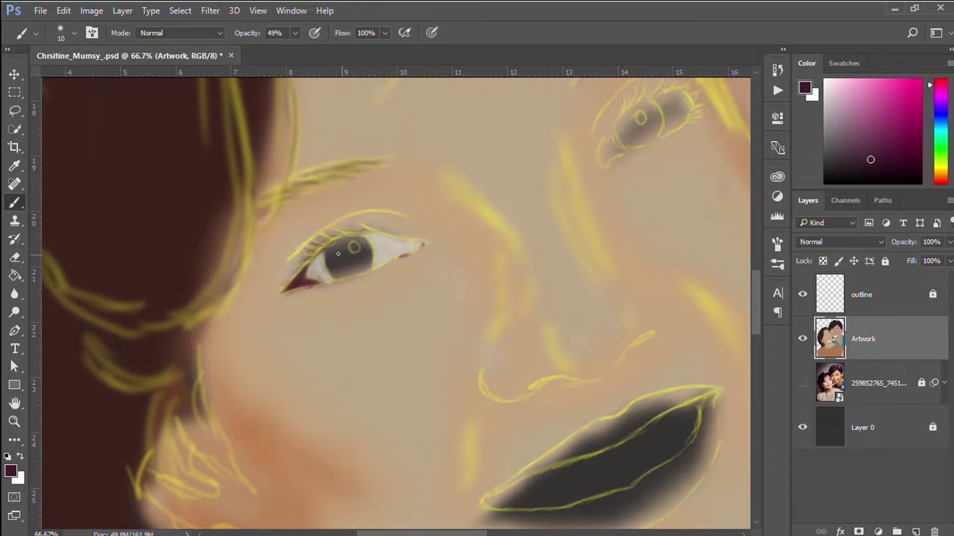
pyautogui.moveTo(343, 258)
pyautogui.mouseDown()
pyautogui.moveTo(364, 241)
pyautogui.moveTo(328, 256)
pyautogui.mouseUp()
# Refine the iris red and lower the brush opacity to about 66%
pyautogui.keyDown('alt'); pyautogui.click(318, 269); pyautogui.keyUp('alt')
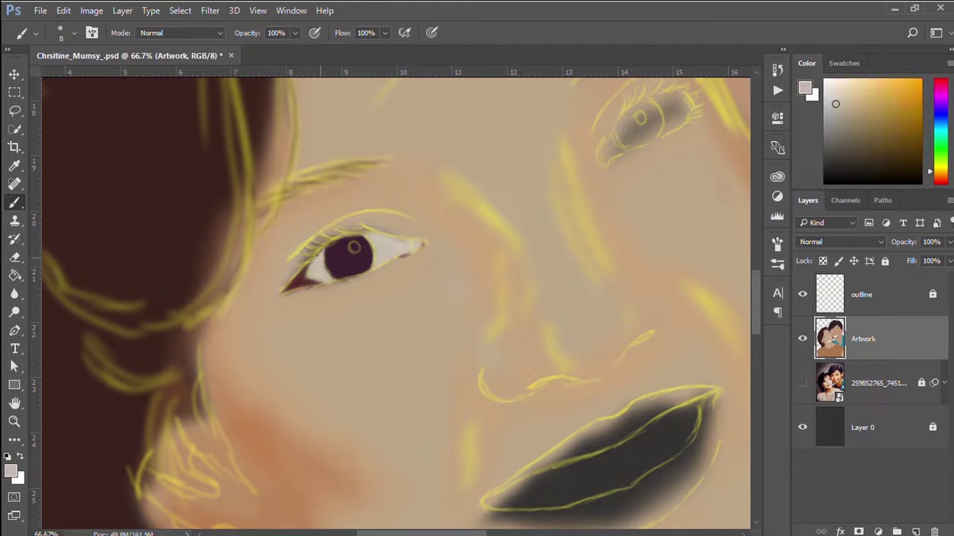
pyautogui.keyDown('alt'); pyautogui.click(296, 286); pyautogui.keyUp('alt')
pyautogui.press('7')
pyautogui.press('8')
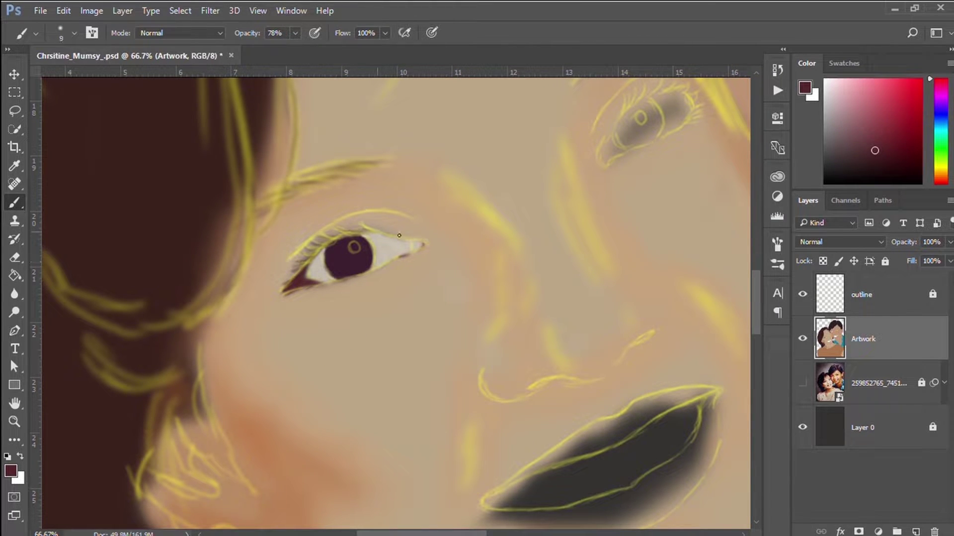
pyautogui.keyDown('alt'); pyautogui.click(327, 285); pyautogui.keyUp('alt')
pyautogui.press('6')
pyautogui.press('6')
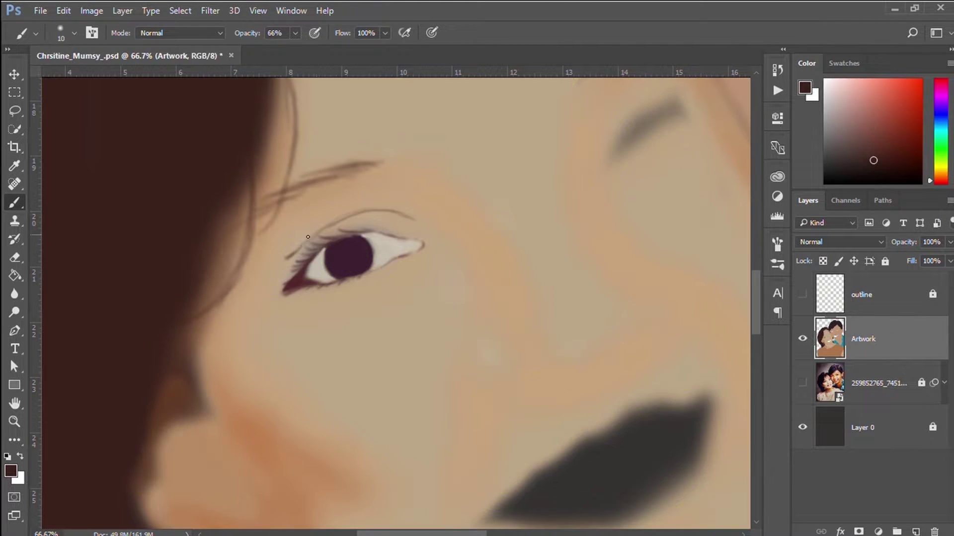
pyautogui.keyDown('alt'); pyautogui.click(269, 227); pyautogui.keyUp('alt')
# Paint a near-black pupil in the iris centre at full opacity
pyautogui.scroll(3, 269, 227)
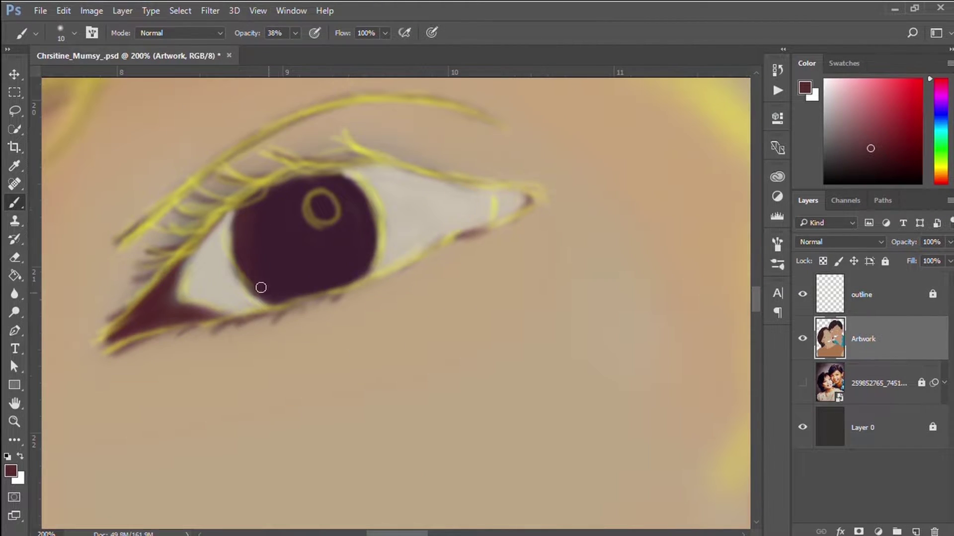
pyautogui.press('3')
pyautogui.press('8')
pyautogui.keyDown('alt'); pyautogui.click(313, 250); pyautogui.keyUp('alt')
pyautogui.press('0')
pyautogui.press(']')
pyautogui.press(']')
pyautogui.press(']')
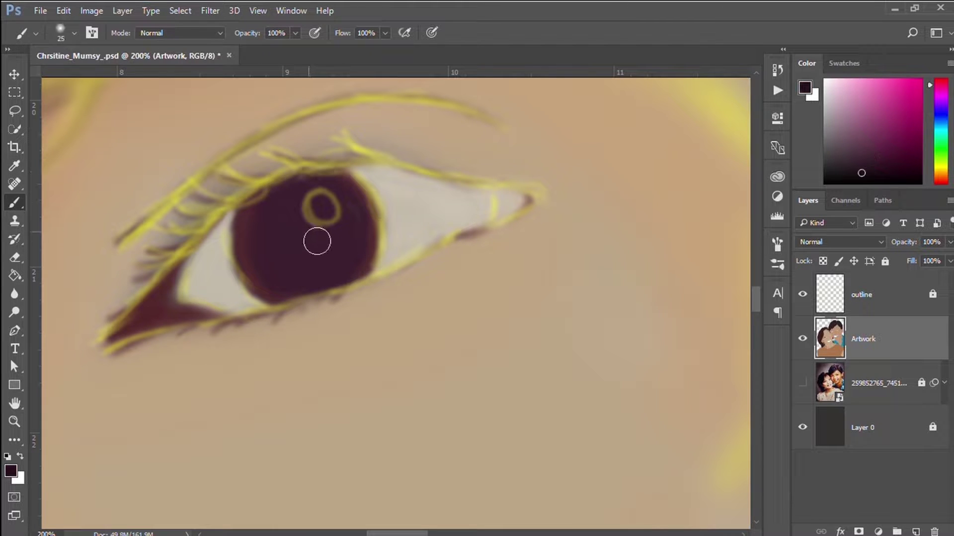
pyautogui.moveTo(315, 239); pyautogui.dragTo(324, 248)
# Pick a near-white catchlight colour with a small brush at full opacity
pyautogui.scroll(-2, 324, 248)
pyautogui.keyDown('alt'); pyautogui.click(368, 278); pyautogui.keyUp('alt')
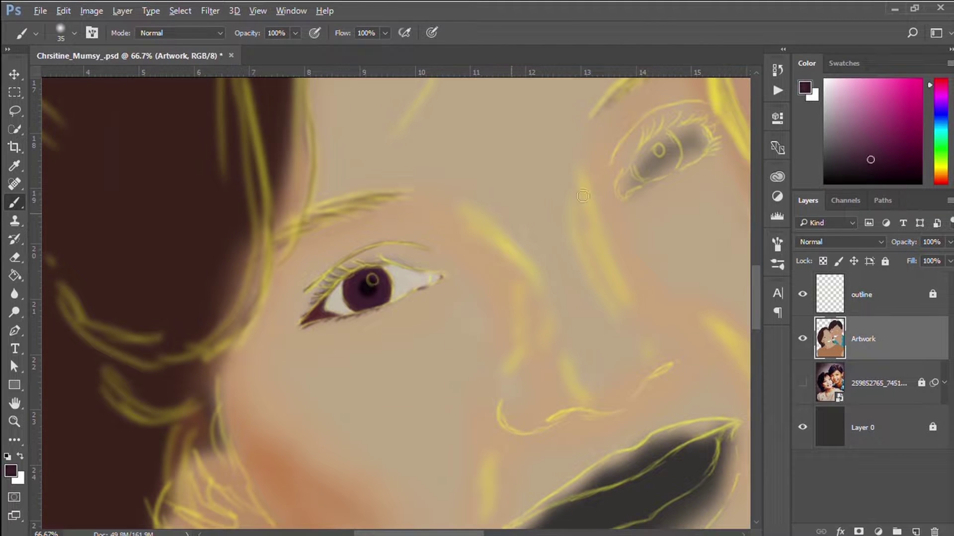
pyautogui.scroll(1, 355, 278)
pyautogui.press('7')
pyautogui.press('8')
pyautogui.keyDown('alt'); pyautogui.click(367, 275); pyautogui.keyUp('alt')
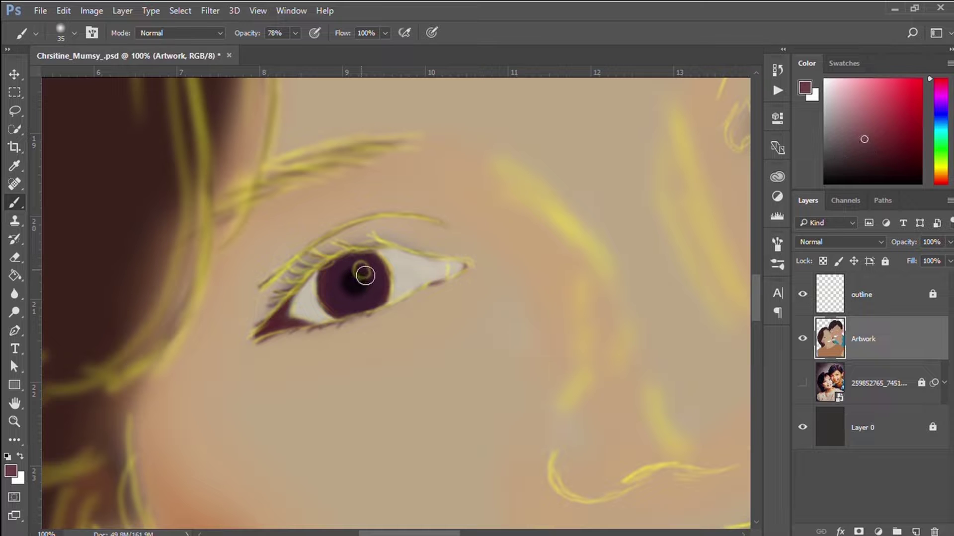
pyautogui.press('[')
pyautogui.press('[')
pyautogui.keyDown('alt'); pyautogui.click(363, 274); pyautogui.keyUp('alt')
pyautogui.press('[')
pyautogui.press('0')
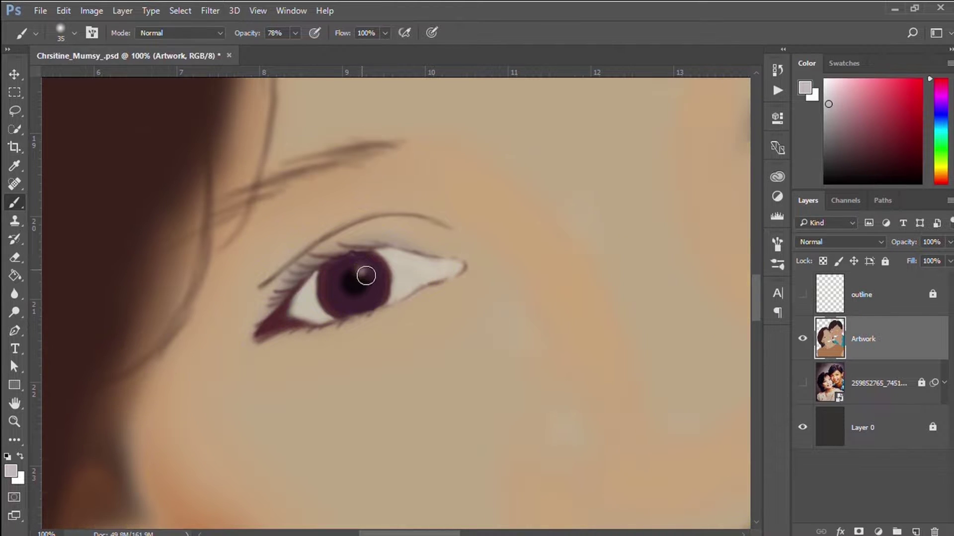
# Darken the iris's left and right edges at 21% opacity, then save
pyautogui.keyDown('alt'); pyautogui.click(281, 318); pyautogui.keyUp('alt')
pyautogui.hotkey('ctrl', '+')
pyautogui.keyDown('alt'); pyautogui.click(281, 283); pyautogui.keyUp('alt')
pyautogui.press('[')
pyautogui.press('2')
pyautogui.press('1')
pyautogui.keyDown('alt'); pyautogui.click(284, 268); pyautogui.keyUp('alt')
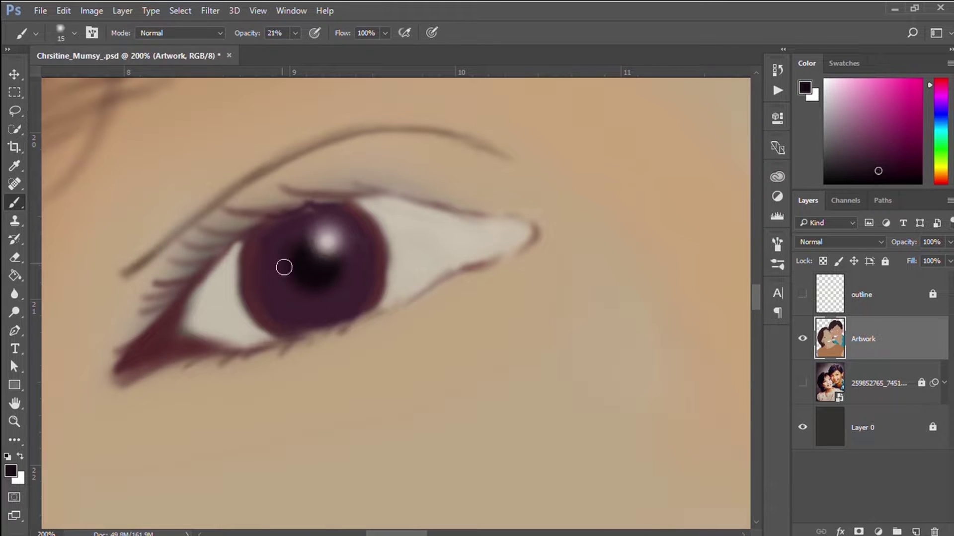
pyautogui.press('[')
pyautogui.press('[')
pyautogui.moveTo(246, 259); pyautogui.dragTo(268, 327)
pyautogui.moveTo(353, 204); pyautogui.dragTo(385, 293)
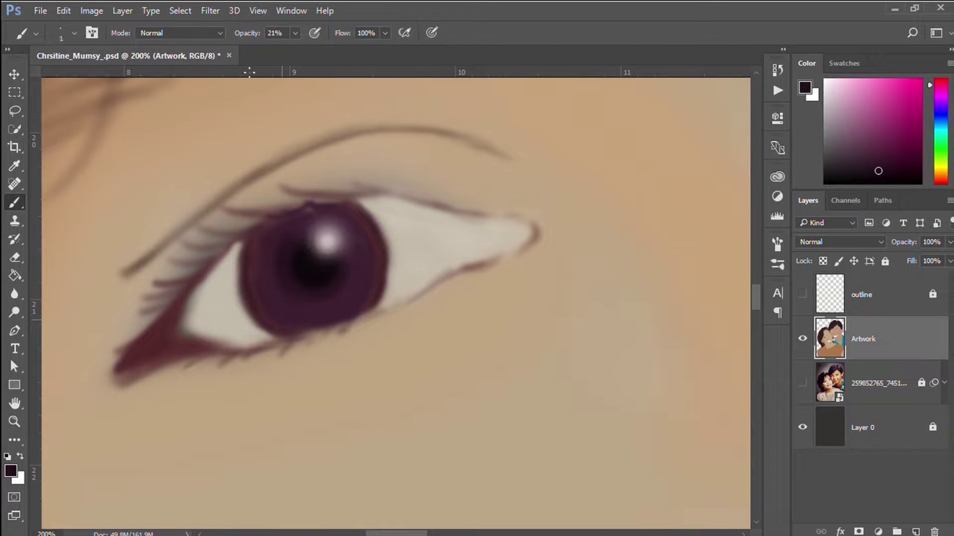
pyautogui.hotkey('ctrl', 's')
# Deepen the iris and its right rim with near-black purple at 9% opacity
pyautogui.keyDown('alt'); pyautogui.click(259, 259); pyautogui.keyUp('alt')
pyautogui.press(']')
pyautogui.press('0')
pyautogui.press('9')
pyautogui.keyDown('alt'); pyautogui.click(268, 202); pyautogui.keyUp('alt')
pyautogui.moveTo(298, 215); pyautogui.dragTo(309, 323)
pyautogui.press('[')
pyautogui.press('[')
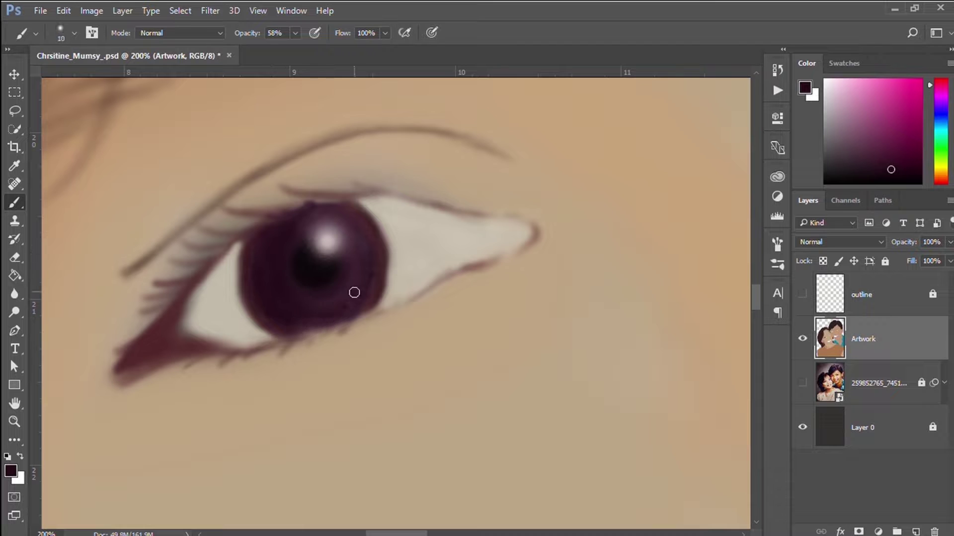
pyautogui.moveTo(356, 291); pyautogui.dragTo(378, 258)
pyautogui.keyDown('alt'); pyautogui.click(323, 279); pyautogui.keyUp('alt')
pyautogui.moveTo(373, 308); pyautogui.dragTo(380, 217)
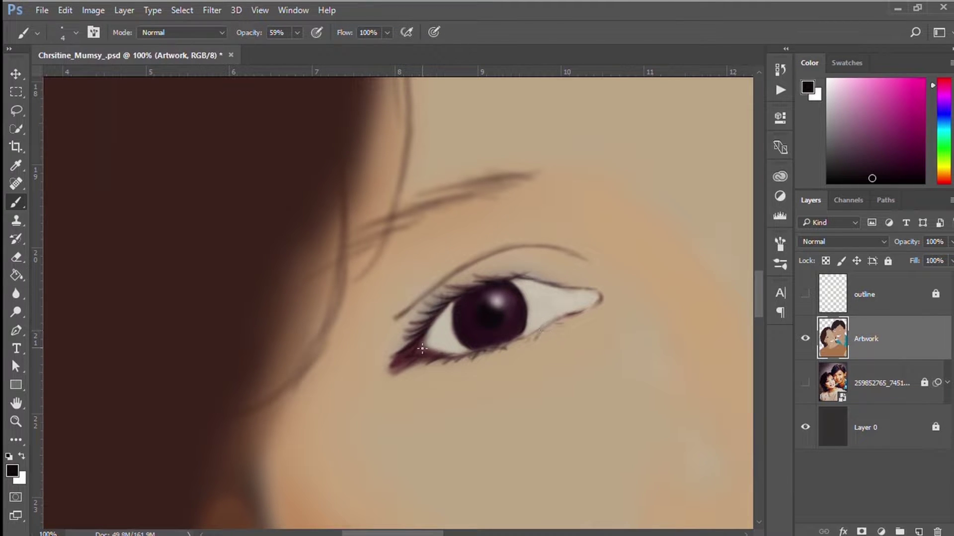
# Darken the eye corner and upper eyelid line in reddish-brown maroon
pyautogui.moveTo(582, 303); pyautogui.dragTo(592, 299)
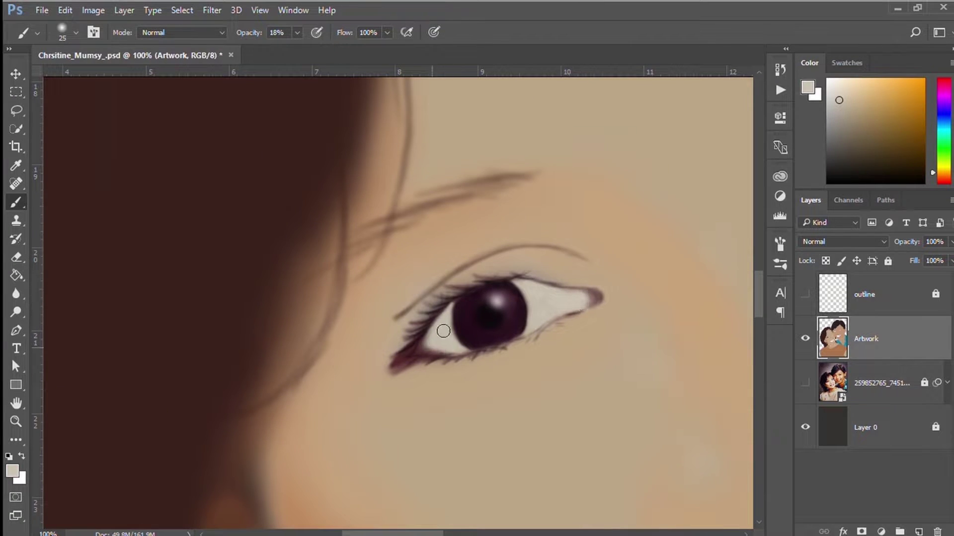
pyautogui.moveTo(503, 282); pyautogui.dragTo(447, 311)
pyautogui.press('[')
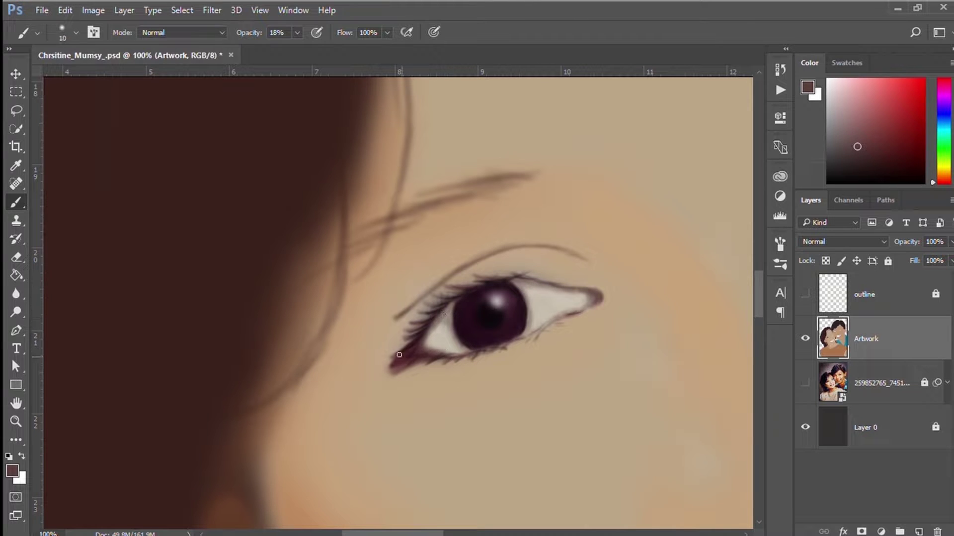
pyautogui.keyDown('alt'); pyautogui.click(395, 356); pyautogui.keyUp('alt')
pyautogui.press('3')
pyautogui.press('8')
# Soften the upper lashes with tan skin paint, then resample dark maroon at size 7
pyautogui.keyDown('alt'); pyautogui.click(397, 362); pyautogui.keyUp('alt')
pyautogui.press('[')
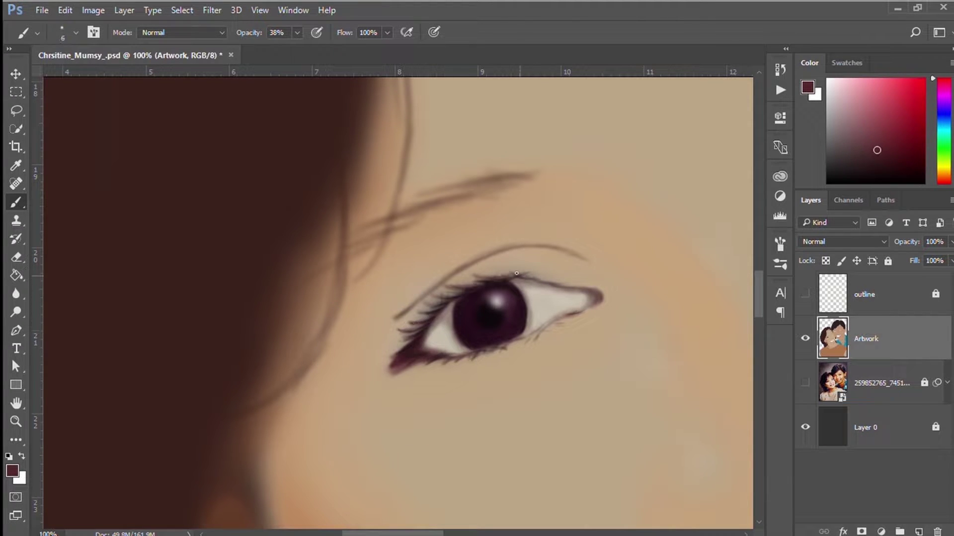
pyautogui.keyDown('alt'); pyautogui.click(507, 272); pyautogui.keyUp('alt')
pyautogui.moveTo(447, 287); pyautogui.dragTo(420, 302)
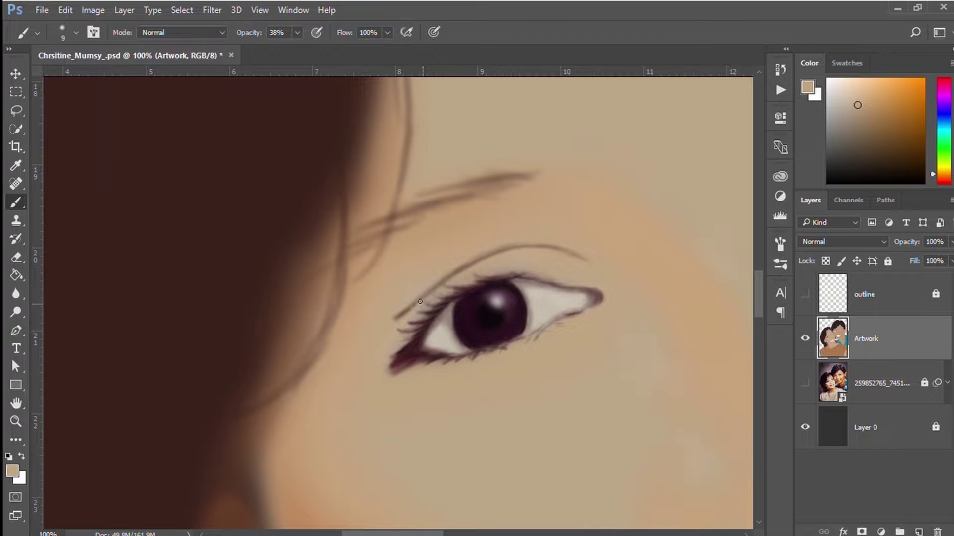
pyautogui.keyDown('alt'); pyautogui.click(442, 287); pyautogui.keyUp('alt')
pyautogui.press('[')
pyautogui.press('[')
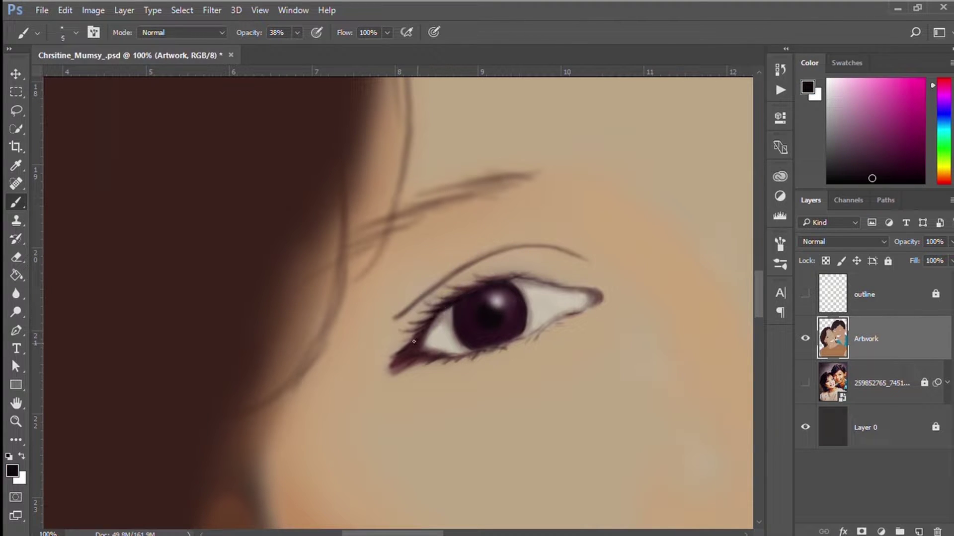
# Paint the right eye's white and fill its iris with dark purple
pyautogui.hotkey('ctrl', '-')
pyautogui.hotkey('ctrl', '-')
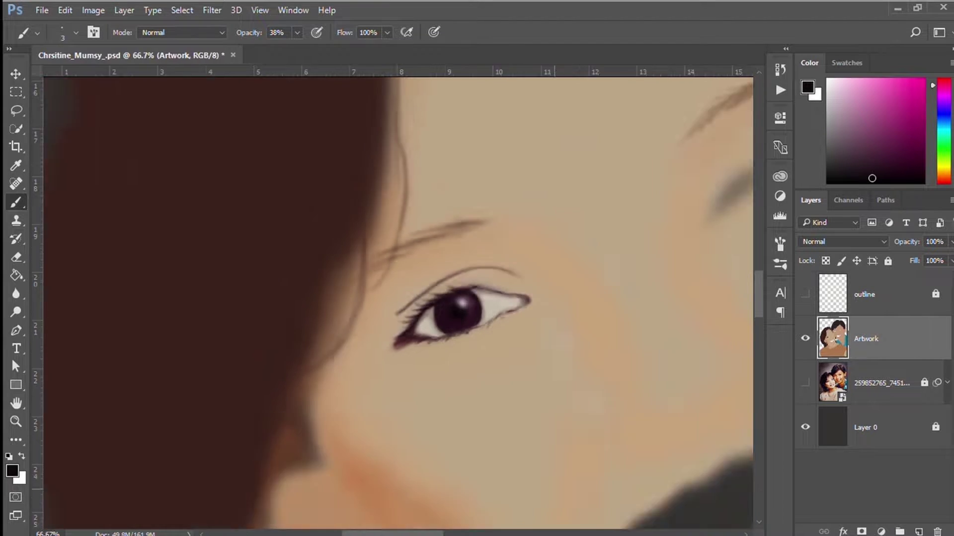
pyautogui.hotkey('ctrl', '-')
pyautogui.hotkey('ctrl', '-')
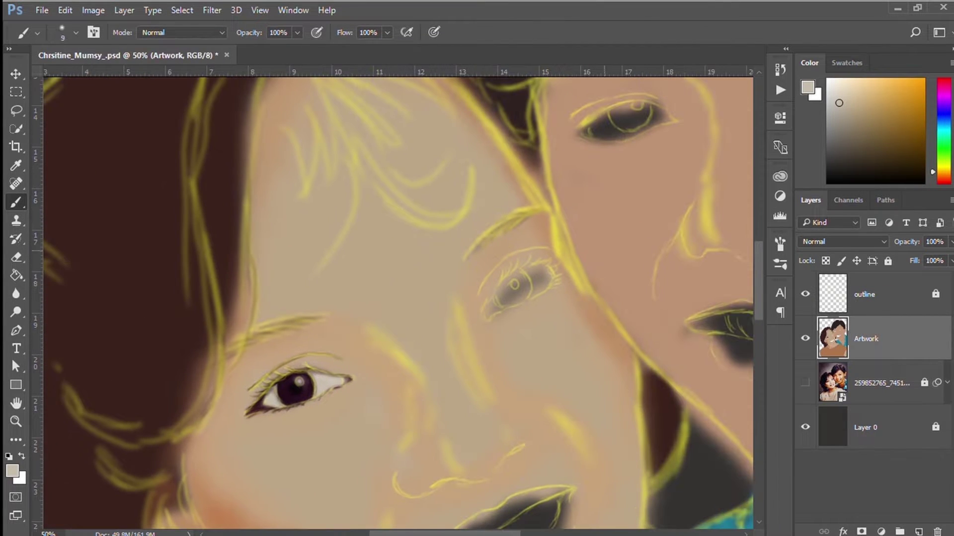
pyautogui.press(']')
pyautogui.press(']')
pyautogui.moveTo(499, 302); pyautogui.dragTo(487, 318)
pyautogui.moveTo(527, 281); pyautogui.dragTo(546, 271)
pyautogui.keyDown('alt'); pyautogui.click(294, 390); pyautogui.keyUp('alt')
pyautogui.moveTo(501, 298)
pyautogui.mouseDown()
pyautogui.moveTo(519, 278)
pyautogui.moveTo(561, 290)
pyautogui.mouseUp()
# Show the sketch outline and darken the right iris with near-black from the left pupil
pyautogui.hotkey('ctrl', '+')
pyautogui.press('[')
pyautogui.click(806, 294)
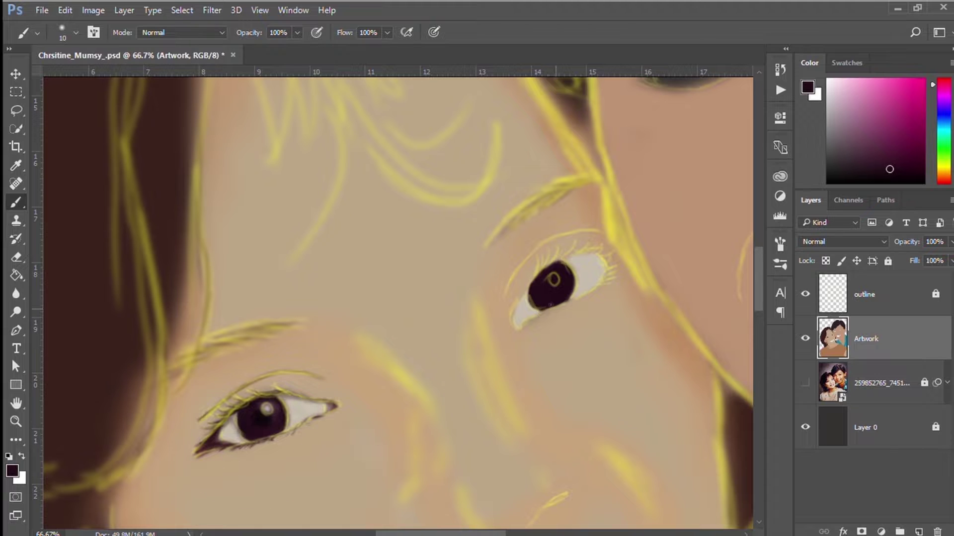
pyautogui.press(']')
pyautogui.press(']')
pyautogui.press(']')
pyautogui.keyDown('alt'); pyautogui.click(261, 418); pyautogui.keyUp('alt')
pyautogui.press('[')
pyautogui.press('[')
pyautogui.moveTo(553, 287); pyautogui.dragTo(551, 285)
# Sample mauve, highlight and pupil colours with a fine brush, then draw the upper lash line
pyautogui.keyDown('alt'); pyautogui.click(528, 297); pyautogui.keyUp('alt')
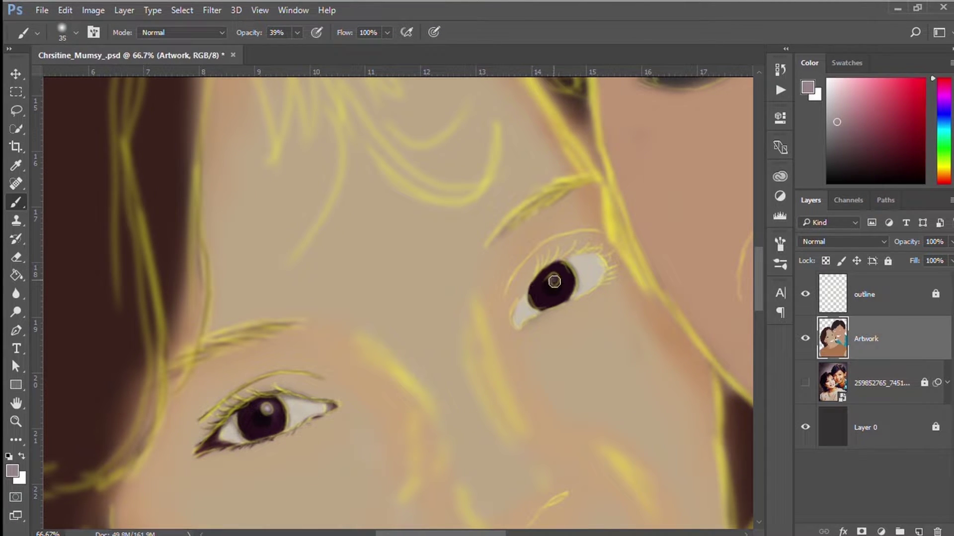
pyautogui.press('[')
pyautogui.press('[')
pyautogui.keyDown('alt'); pyautogui.click(553, 279); pyautogui.keyUp('alt')
pyautogui.hotkey('ctrl', '+')
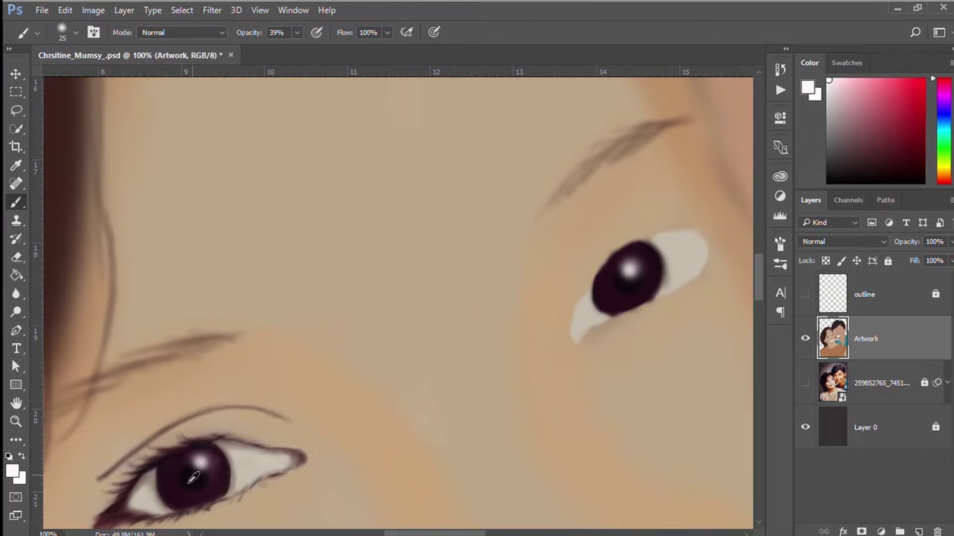
pyautogui.press('[')
pyautogui.press('[')
pyautogui.keyDown('alt'); pyautogui.click(617, 289); pyautogui.keyUp('alt')
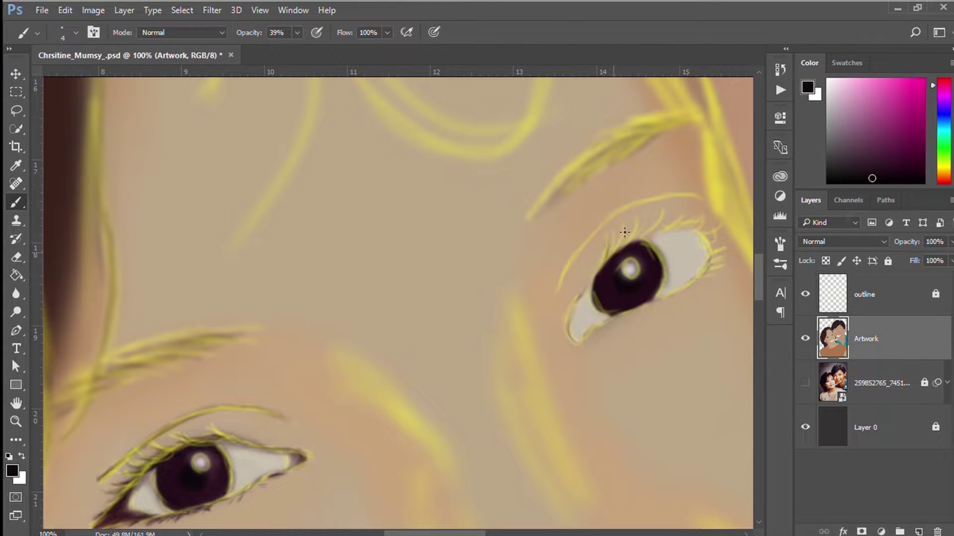
pyautogui.moveTo(625, 232); pyautogui.dragTo(720, 227)
# Hide the sketch outline and line the upper and lower lids with dark maroon strokes
pyautogui.keyDown('alt'); pyautogui.click(701, 235); pyautogui.keyUp('alt')
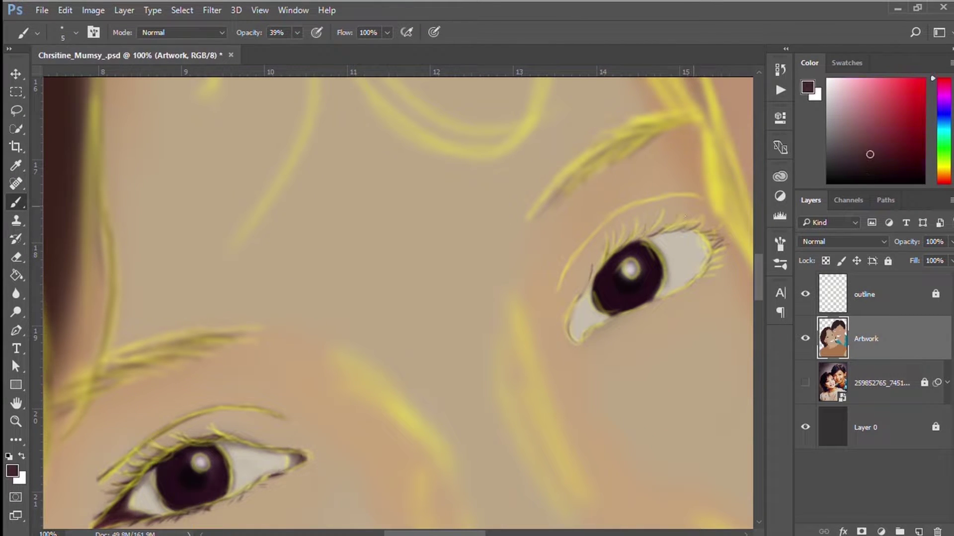
pyautogui.click(805, 294)
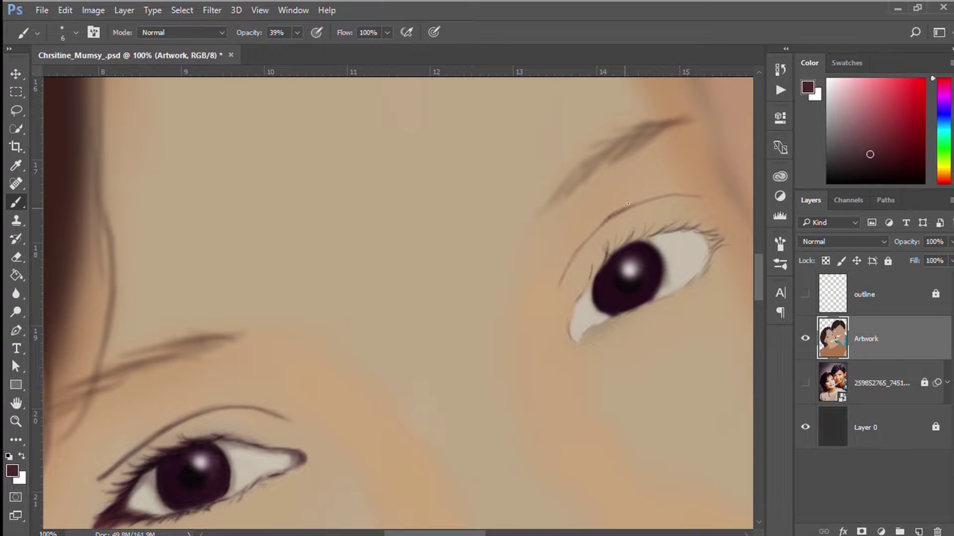
pyautogui.moveTo(610, 212); pyautogui.dragTo(589, 278)
pyautogui.moveTo(625, 238); pyautogui.dragTo(706, 224)
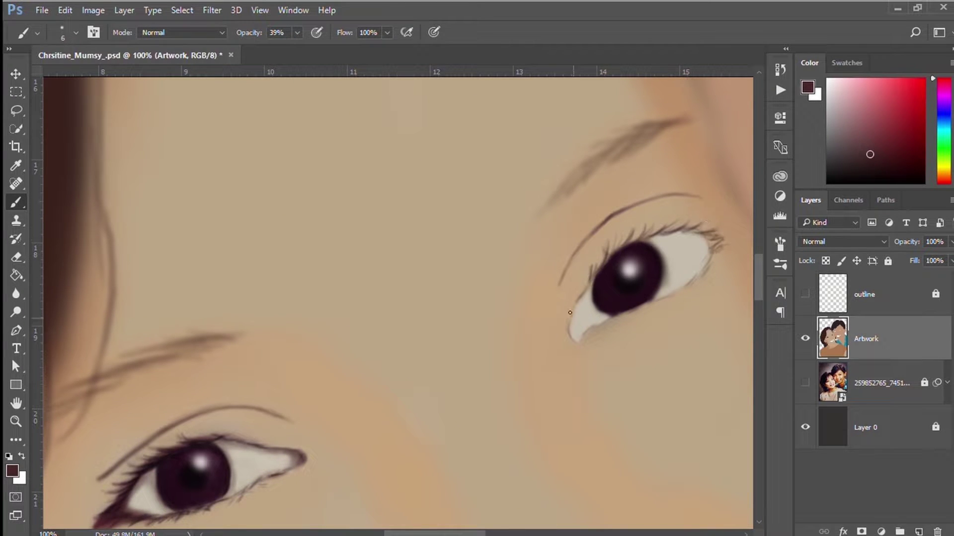
pyautogui.moveTo(573, 341); pyautogui.dragTo(681, 289)
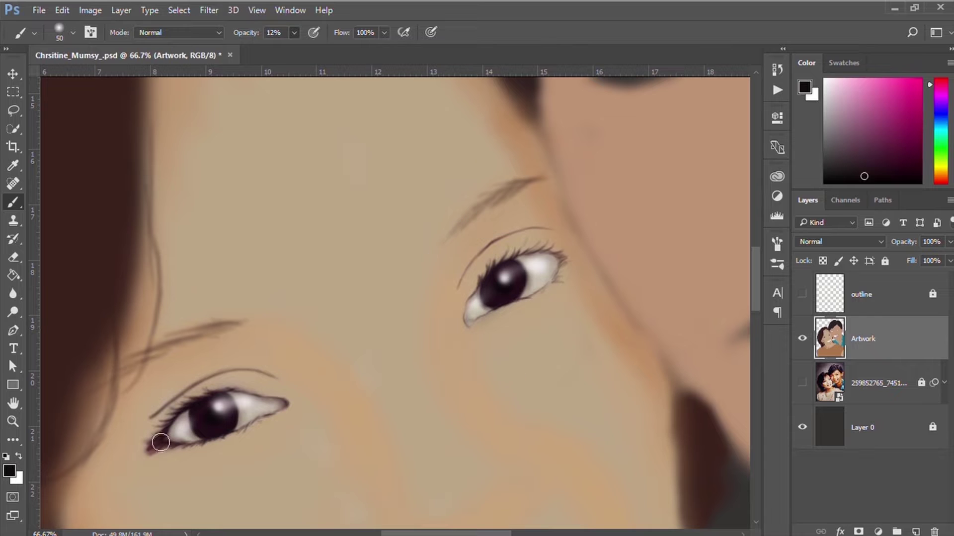
# Darken the right eye's outer-corner lashes and upper eyelid line with dark maroon
pyautogui.moveTo(566, 254); pyautogui.dragTo(551, 275)
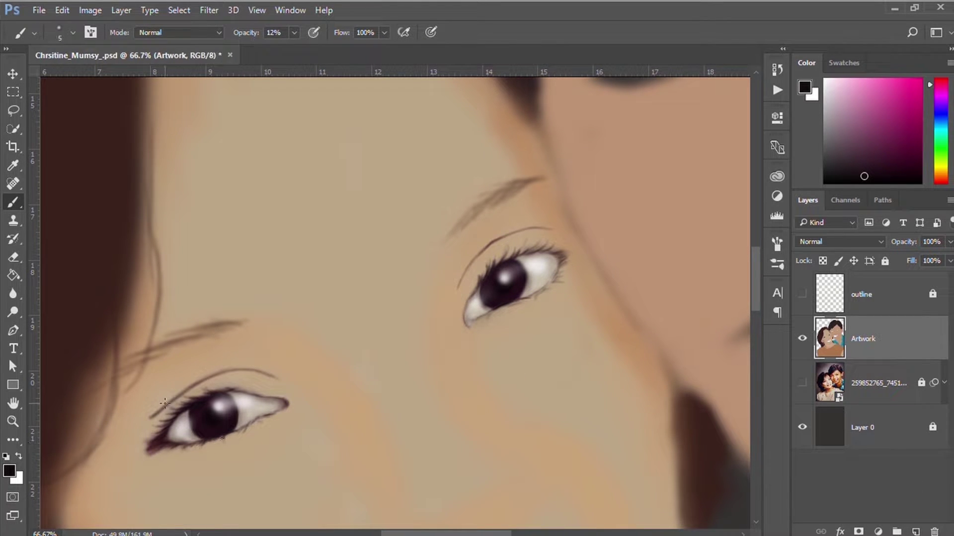
pyautogui.keyDown('alt'); pyautogui.click(157, 444); pyautogui.keyUp('alt')
pyautogui.moveTo(504, 257)
pyautogui.mouseDown()
pyautogui.moveTo(469, 299)
pyautogui.moveTo(558, 247)
pyautogui.mouseUp()
pyautogui.press('[')
pyautogui.keyDown('alt'); pyautogui.click(495, 247); pyautogui.keyUp('alt')
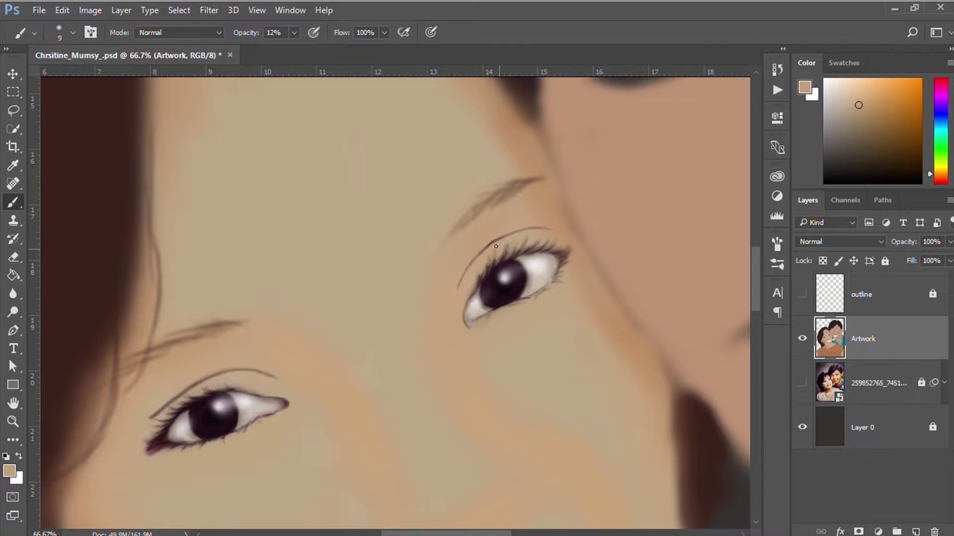
pyautogui.keyDown('alt'); pyautogui.click(499, 284); pyautogui.keyUp('alt')
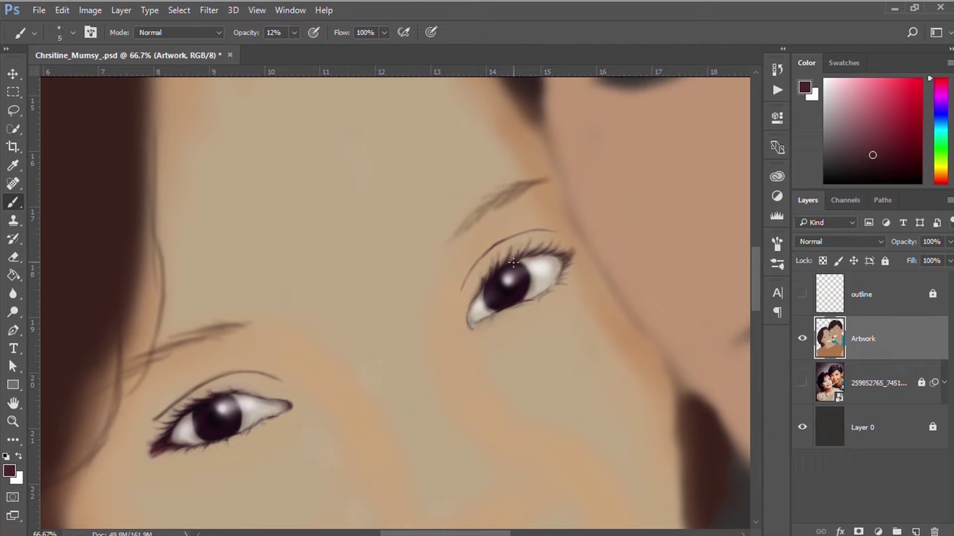
pyautogui.moveTo(480, 284); pyautogui.dragTo(492, 246)
# Paint a darker brown stroke over the left eyebrow, guided by the sketch outline
pyautogui.press(']')
pyautogui.press(']')
pyautogui.press(']')
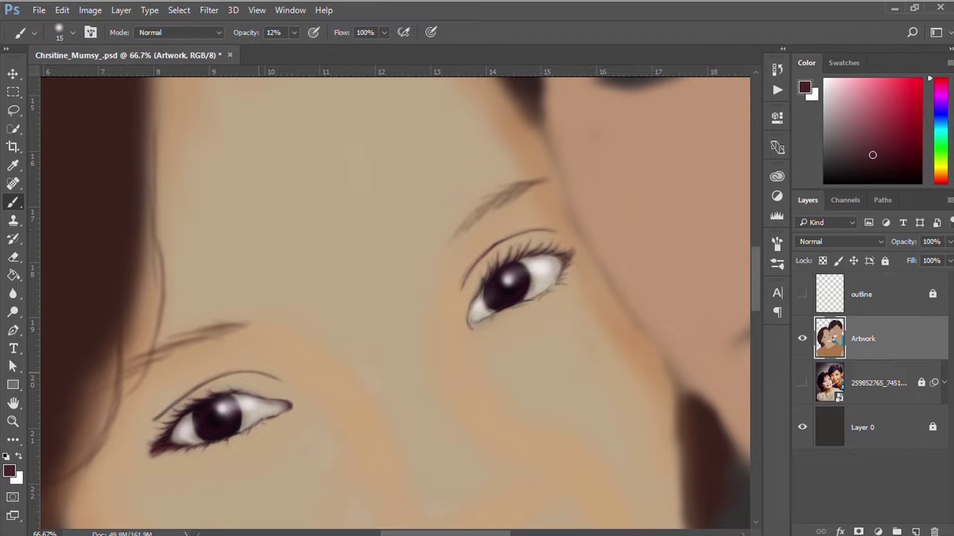
pyautogui.press(']')
pyautogui.press(']')
pyautogui.click(802, 294)
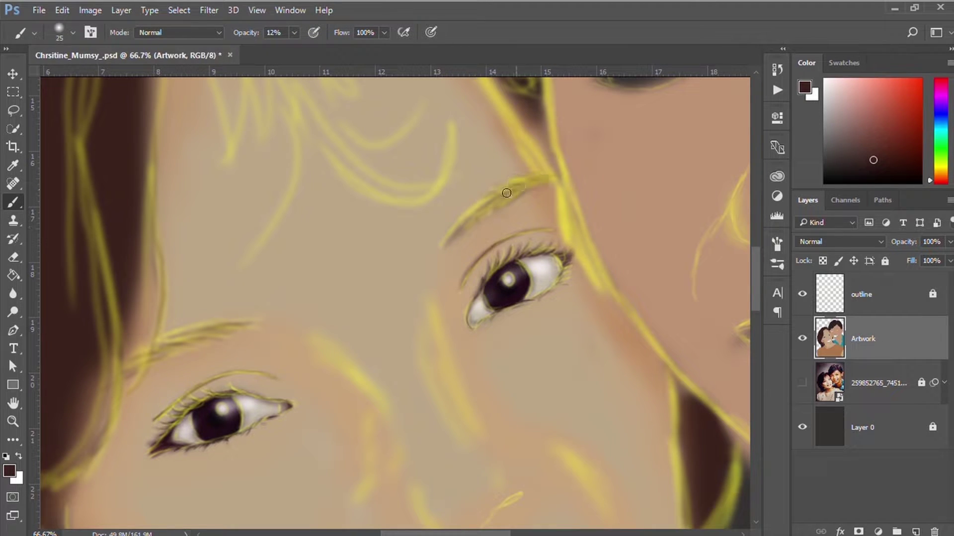
pyautogui.press('[')
pyautogui.press('[')
pyautogui.moveTo(258, 321)
pyautogui.mouseDown()
pyautogui.moveTo(174, 342)
pyautogui.moveTo(119, 373)
pyautogui.mouseUp()
pyautogui.click(802, 294)
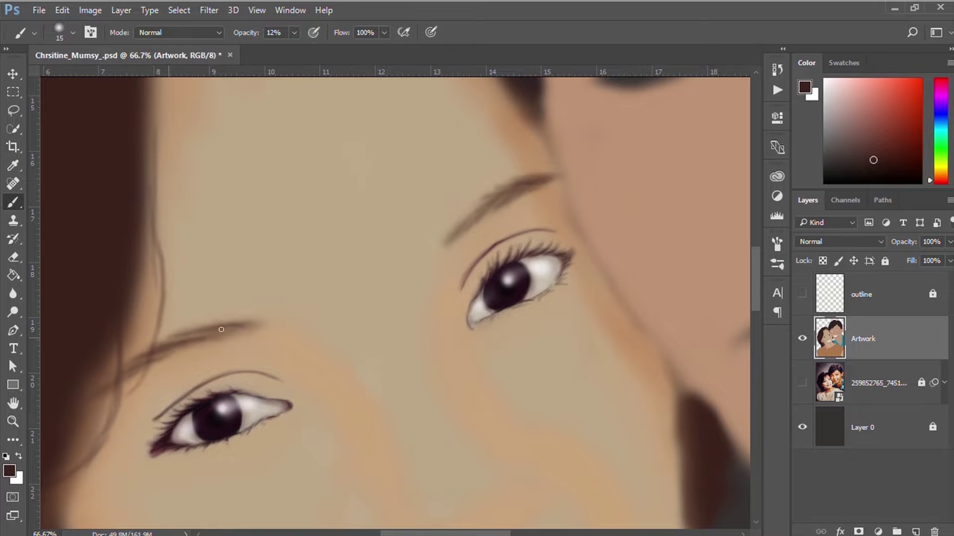
pyautogui.moveTo(221, 329); pyautogui.dragTo(172, 348)
pyautogui.keyDown('alt'); pyautogui.click(172, 348); pyautogui.keyUp('alt')
pyautogui.press('1')
pyautogui.press('6')
pyautogui.press('[')
pyautogui.press('[')
pyautogui.press('[')
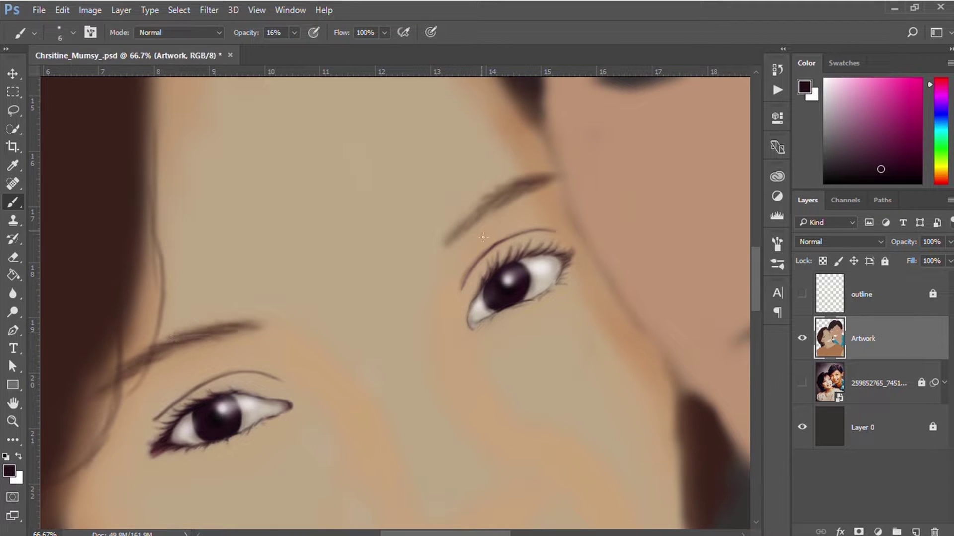
# Show the sketch outline while sampling red-brown and tan and adjusting brush opacity and size
pyautogui.hotkey('ctrl', '-')
pyautogui.hotkey('ctrl', '-')
pyautogui.hotkey('ctrl', '-')
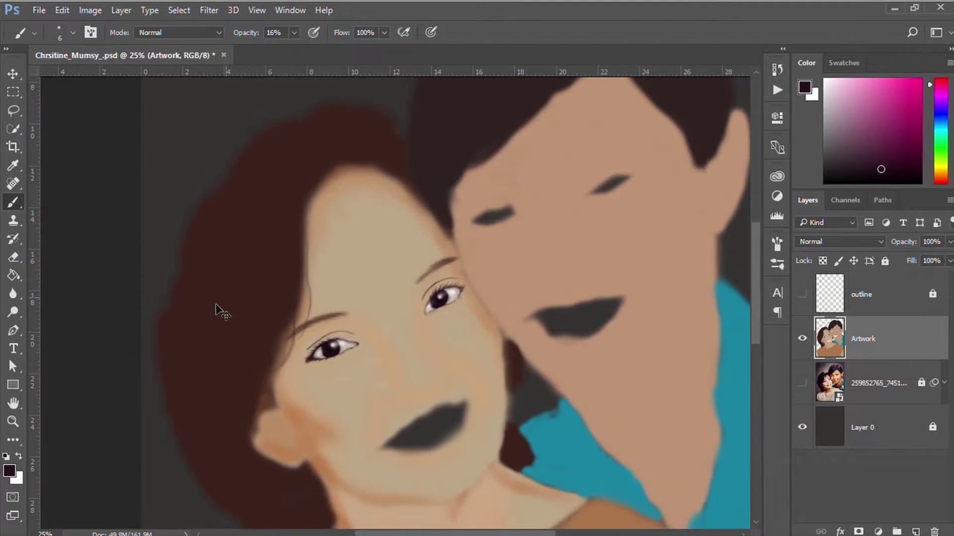
pyautogui.keyDown('alt'); pyautogui.click(215, 311); pyautogui.keyUp('alt')
pyautogui.press('0')
pyautogui.press('6')
pyautogui.press(']')
pyautogui.press(']')
pyautogui.press(']')
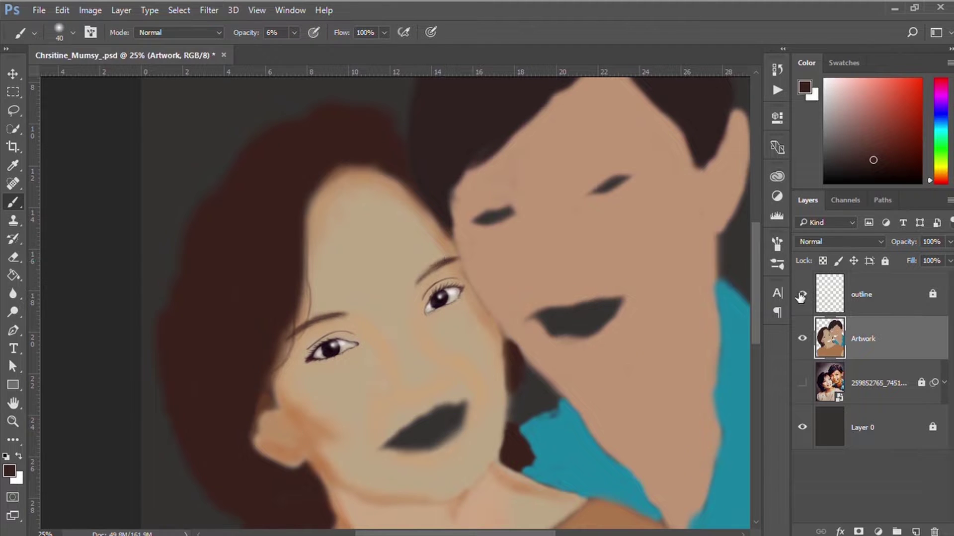
pyautogui.click(803, 294)
pyautogui.keyDown('alt'); pyautogui.click(362, 326); pyautogui.keyUp('alt')
pyautogui.press('1')
pyautogui.press('5')
pyautogui.press(']')
pyautogui.press(']')
pyautogui.press(']')
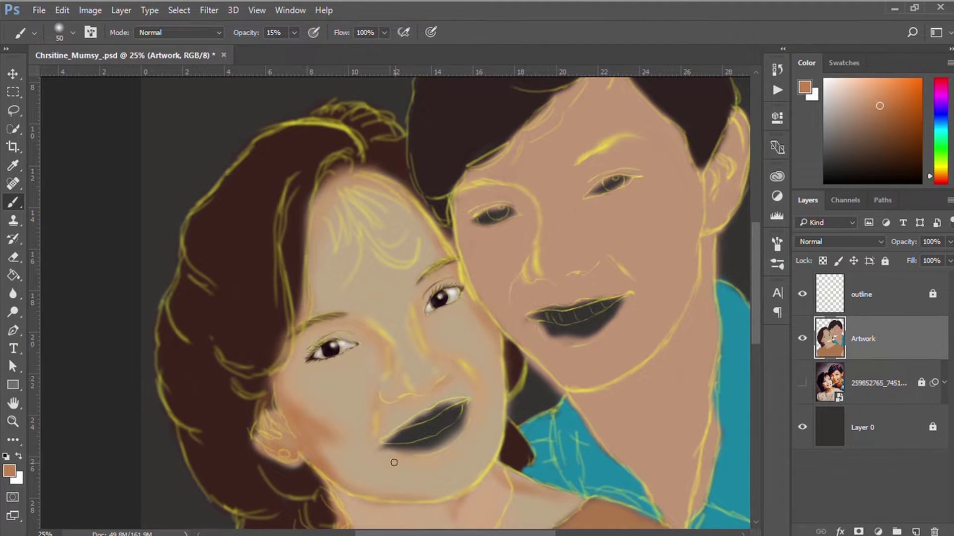
# Pick a pink and brush it along the lower lip
pyautogui.keyDown('alt'); pyautogui.click(394, 462); pyautogui.keyUp('alt')
pyautogui.press('8')
pyautogui.press('2')
pyautogui.click(802, 338)
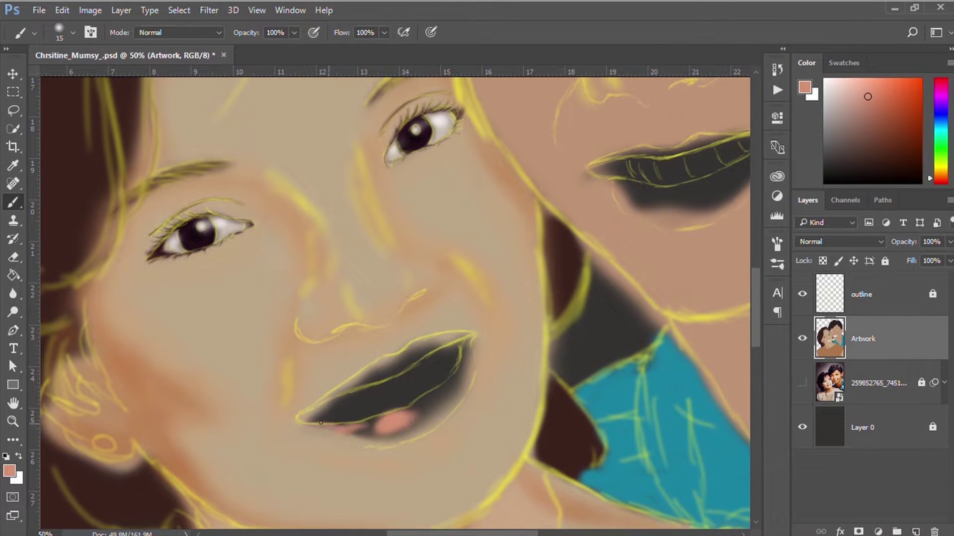
pyautogui.press(']')
pyautogui.press(']')
pyautogui.moveTo(321, 423)
pyautogui.mouseDown()
pyautogui.moveTo(465, 375)
pyautogui.moveTo(348, 431)
pyautogui.mouseUp()
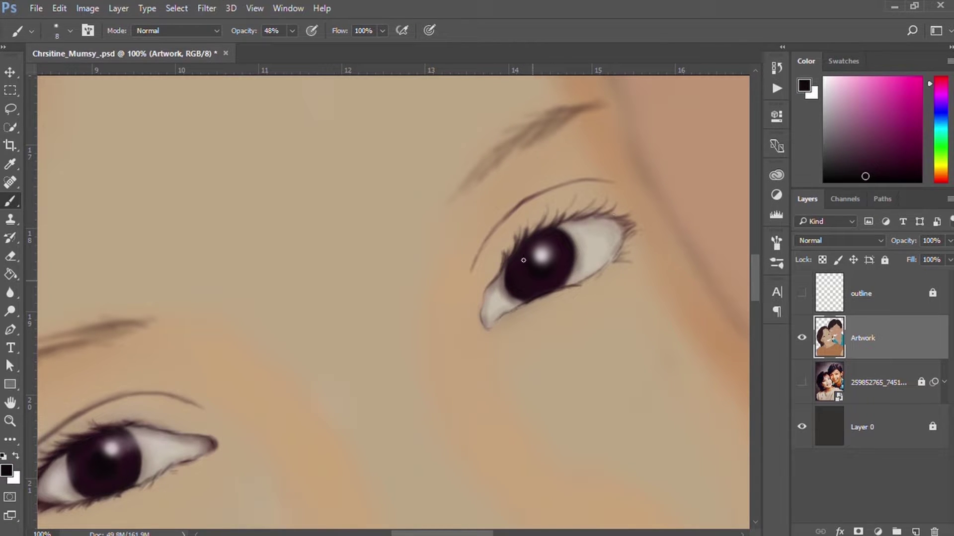
# Brighten the right eye's white with the sampled light eye-white colour
pyautogui.keyDown('alt'); pyautogui.click(503, 302); pyautogui.keyUp('alt')
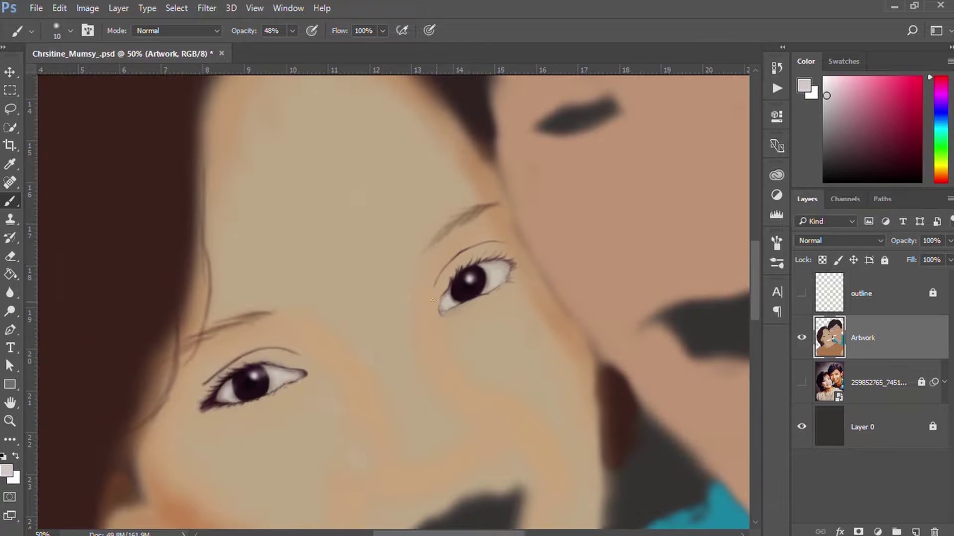
pyautogui.press('[')
pyautogui.moveTo(499, 268); pyautogui.dragTo(485, 270)
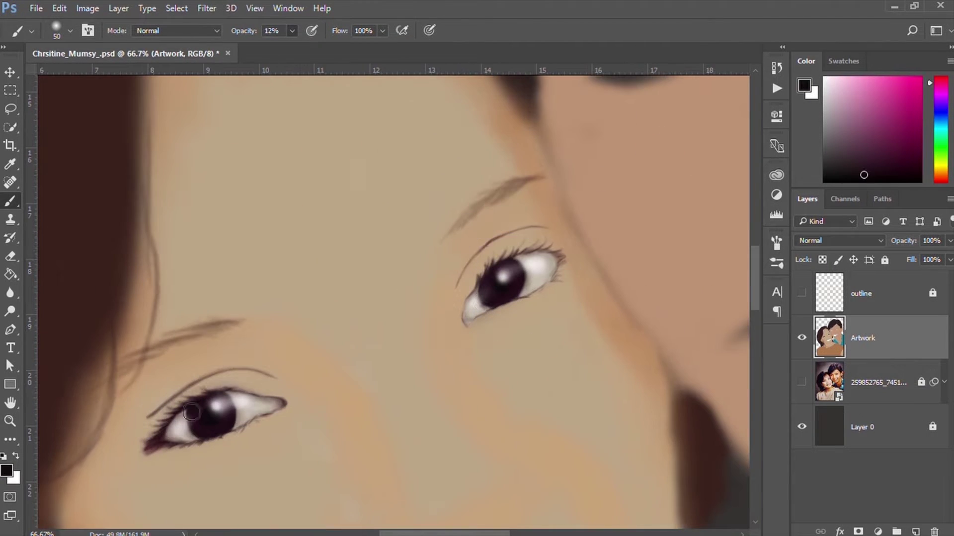
pyautogui.press('[')
pyautogui.press('[')
pyautogui.press('[')
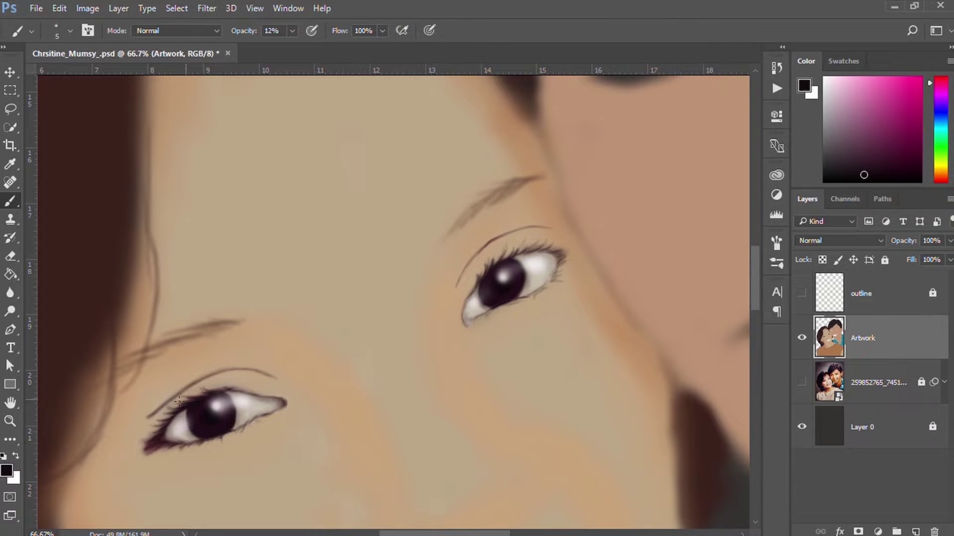
# Darken the upper-lid crease line with dark maroon sampled from the lashes
pyautogui.keyDown('alt'); pyautogui.click(147, 440); pyautogui.keyUp('alt')
pyautogui.press('[')
pyautogui.keyDown('alt'); pyautogui.click(499, 220); pyautogui.keyUp('alt')
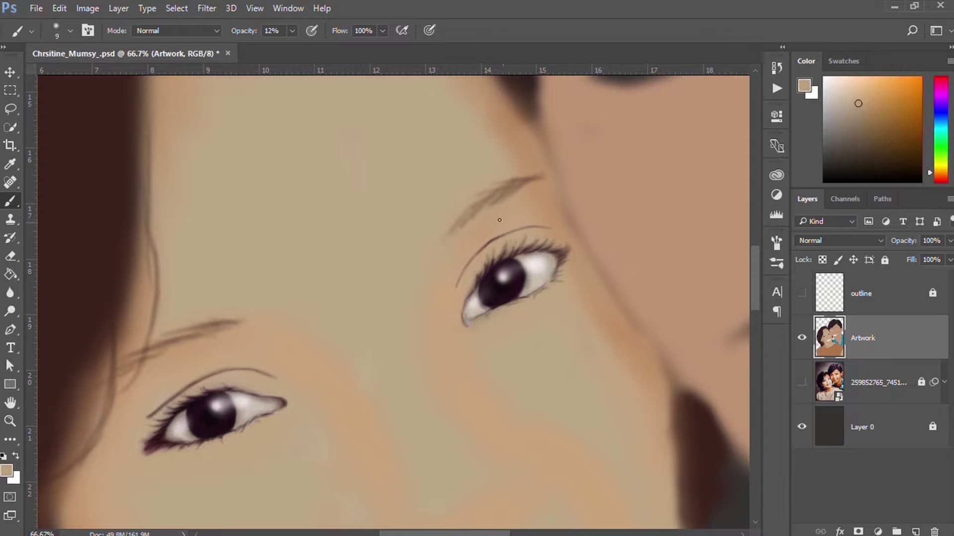
pyautogui.press('[')
pyautogui.press('[')
pyautogui.press('[')
pyautogui.keyDown('alt'); pyautogui.click(503, 262); pyautogui.keyUp('alt')
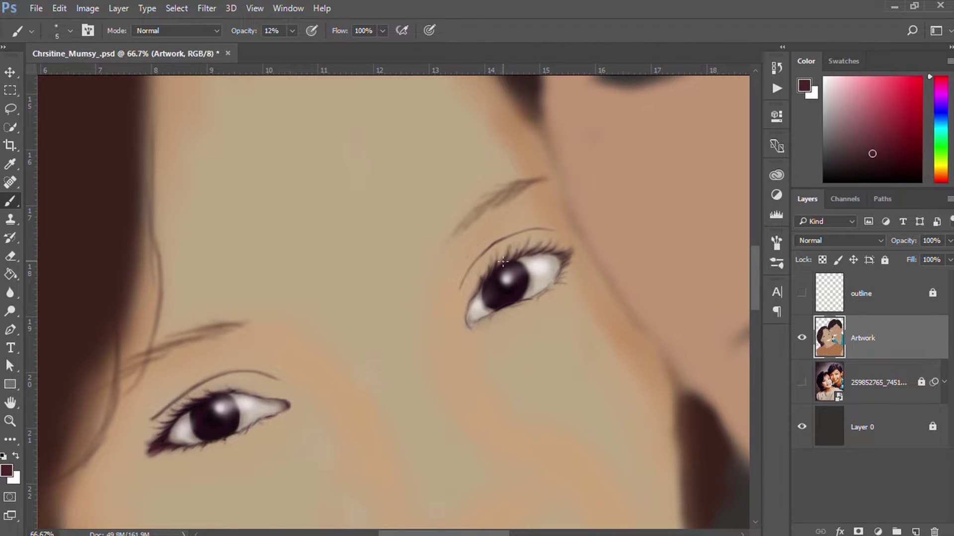
pyautogui.press(']')
pyautogui.press(']')
pyautogui.press(']')
pyautogui.moveTo(459, 286); pyautogui.dragTo(557, 229)
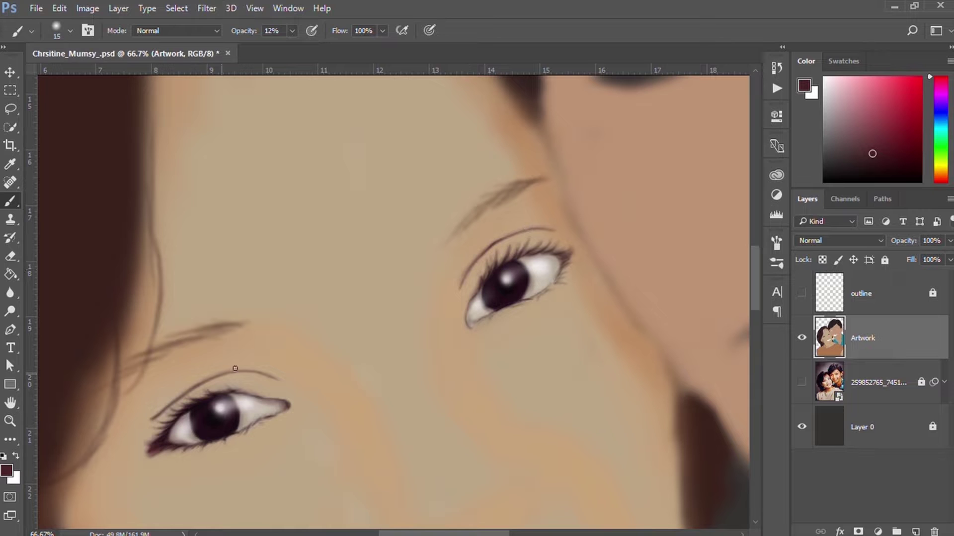
# Paint soft brown strokes over both eyebrows using the yellow outline sketch as a guide
pyautogui.press(']')
pyautogui.press(']')
pyautogui.click(802, 293)
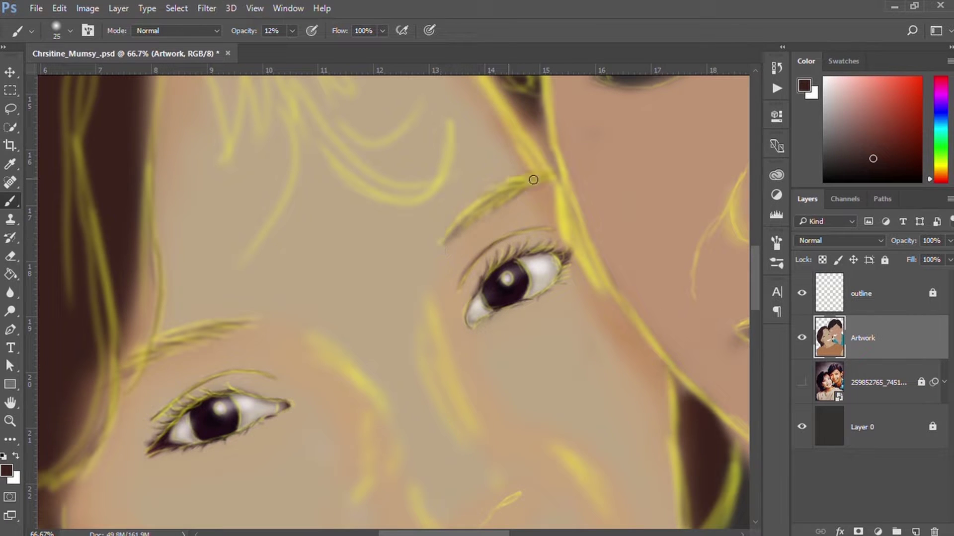
pyautogui.moveTo(263, 323)
pyautogui.mouseDown()
pyautogui.moveTo(173, 333)
pyautogui.moveTo(114, 377)
pyautogui.mouseUp()
pyautogui.click(802, 293)
pyautogui.press('[')
pyautogui.press('[')
pyautogui.moveTo(447, 239); pyautogui.dragTo(541, 179)
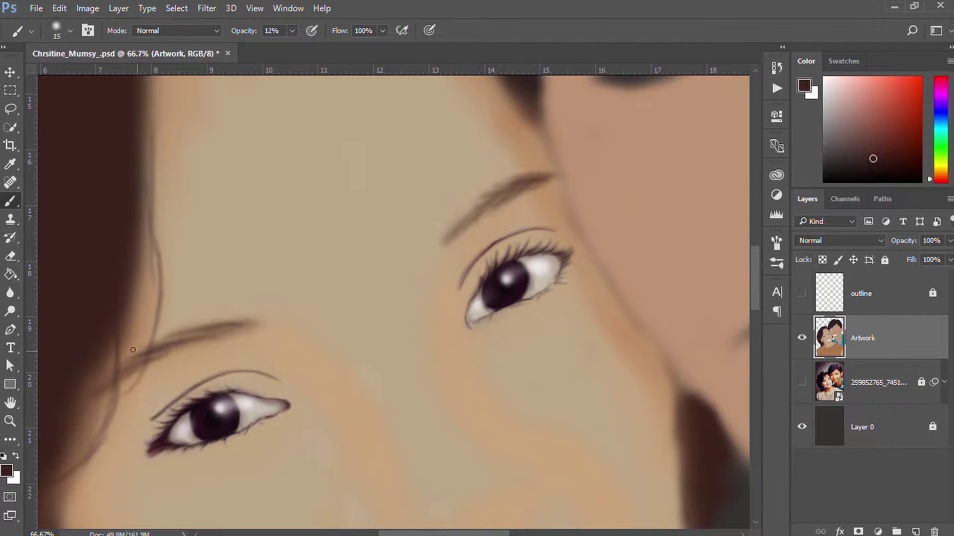
pyautogui.press('[')
pyautogui.press('[')
pyautogui.press('[')
pyautogui.press('2')
pyautogui.press('9')
pyautogui.moveTo(214, 330); pyautogui.dragTo(172, 340)
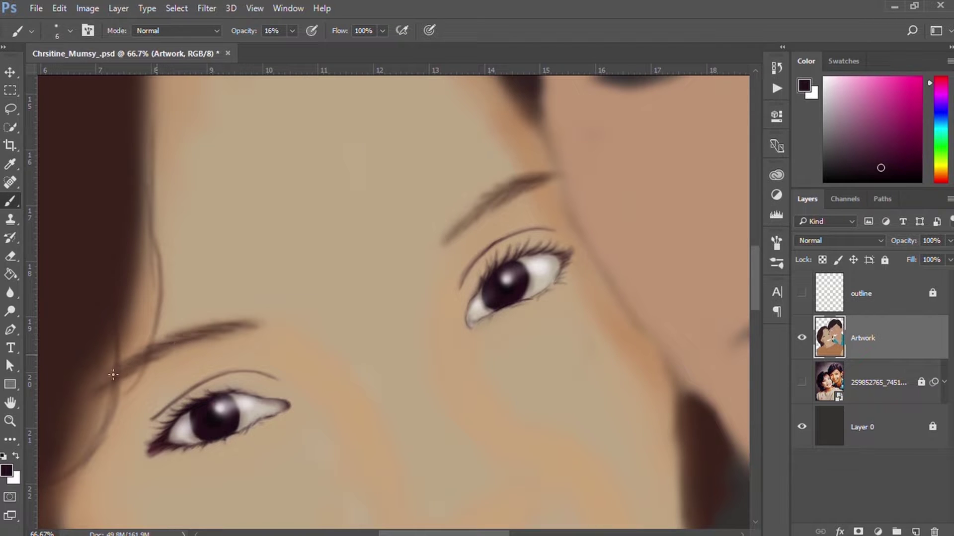
# Sample dark reddish-brown and tan skin tones with a lower-opacity, size-50 brush
pyautogui.hotkey('ctrl', '-')
pyautogui.hotkey('ctrl', '-')
pyautogui.hotkey('ctrl', '-')
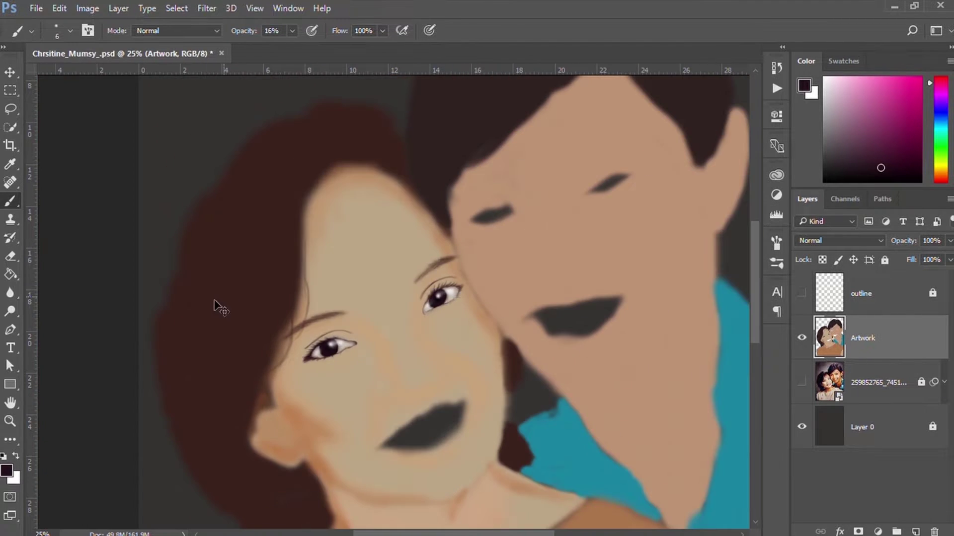
pyautogui.keyDown('alt'); pyautogui.click(212, 308); pyautogui.keyUp('alt')
pyautogui.press('6')
pyautogui.press(']')
pyautogui.press(']')
pyautogui.press(']')
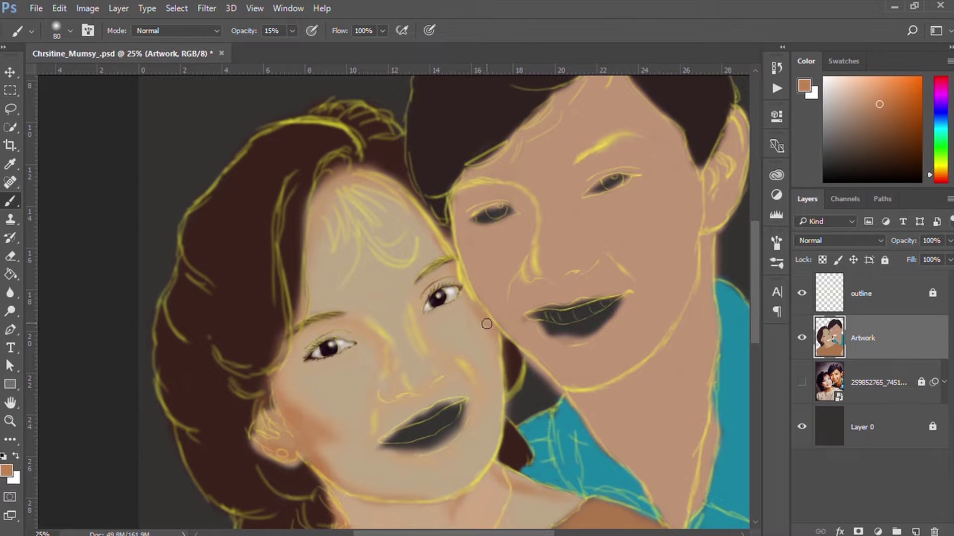
pyautogui.press(']')
pyautogui.press('[')
pyautogui.press('[')
pyautogui.press('[')
pyautogui.keyDown('alt'); pyautogui.click(390, 455); pyautogui.keyUp('alt')
# Save the painting, set brush opacity to 82%, and paint pink over the lower lip
pyautogui.press('8')
pyautogui.press('2')
pyautogui.hotkey('ctrl', 's')
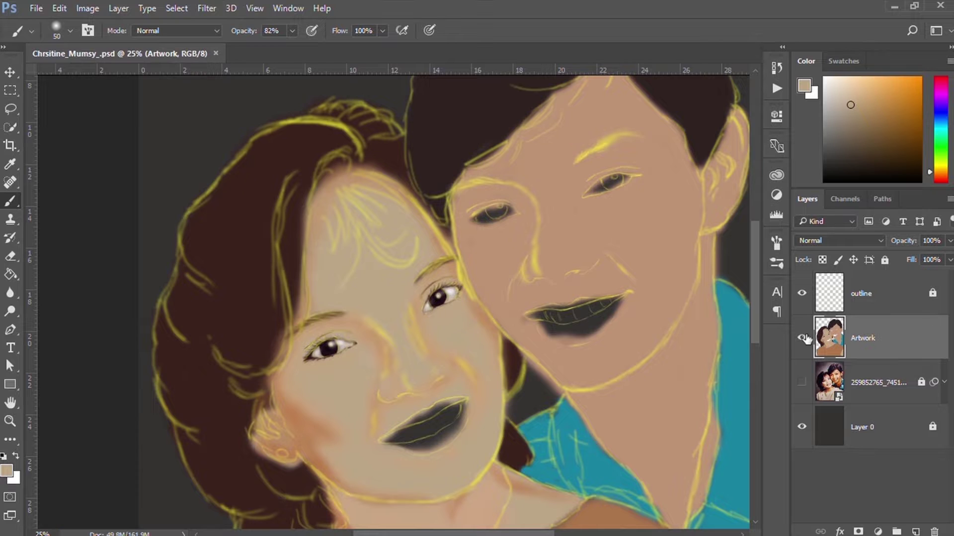
pyautogui.keyDown('alt'); pyautogui.click(425, 433); pyautogui.keyUp('alt')
pyautogui.hotkey('ctrl', '+')
pyautogui.moveTo(358, 428)
pyautogui.mouseDown()
pyautogui.moveTo(311, 422)
pyautogui.moveTo(437, 397)
pyautogui.moveTo(460, 376)
pyautogui.mouseUp()
pyautogui.press(']')
pyautogui.press(']')
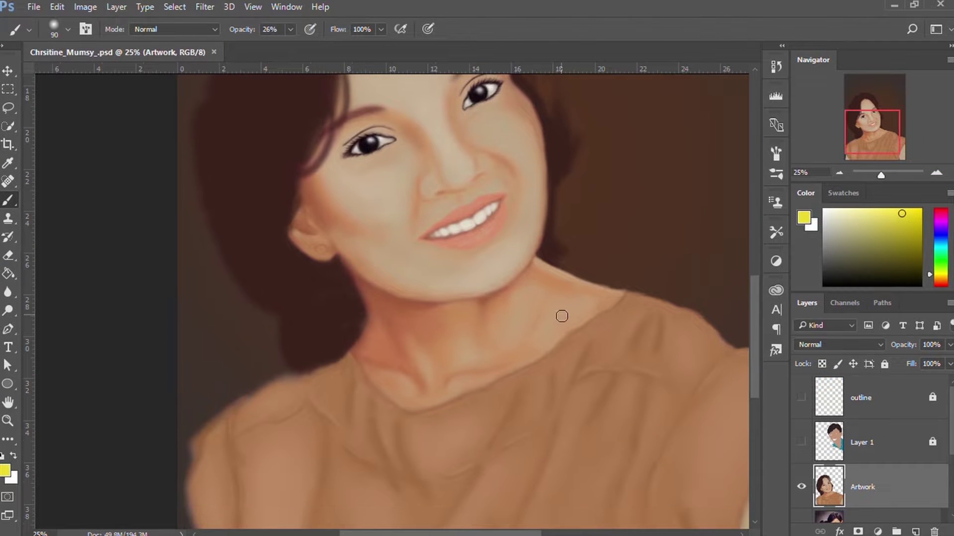
# Shade the chin and neck with sampled browns and light skin tan
pyautogui.keyDown('alt'); pyautogui.click(561, 315); pyautogui.keyUp('alt')
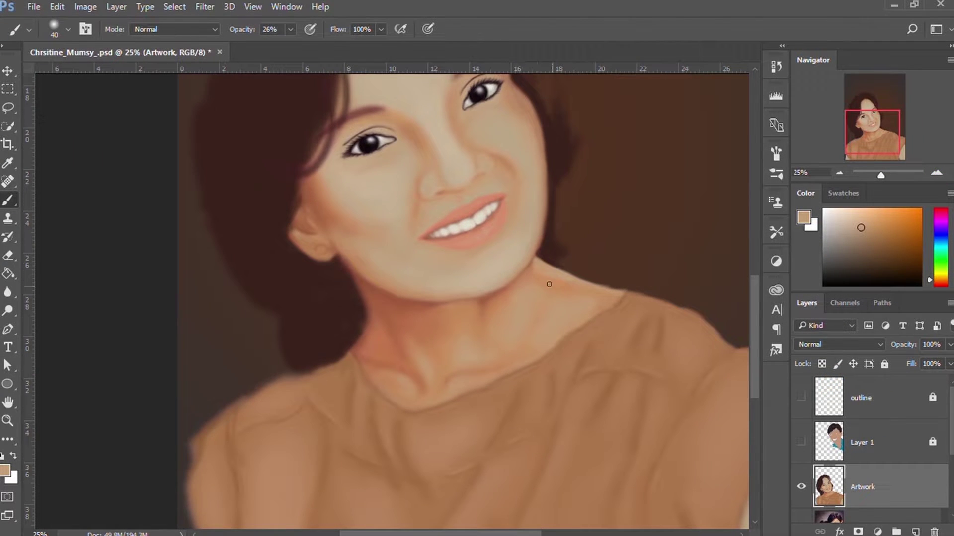
pyautogui.press('[')
pyautogui.press('[')
pyautogui.press('[')
pyautogui.keyDown('alt'); pyautogui.click(549, 273); pyautogui.keyUp('alt')
pyautogui.scroll(2, 551, 274)
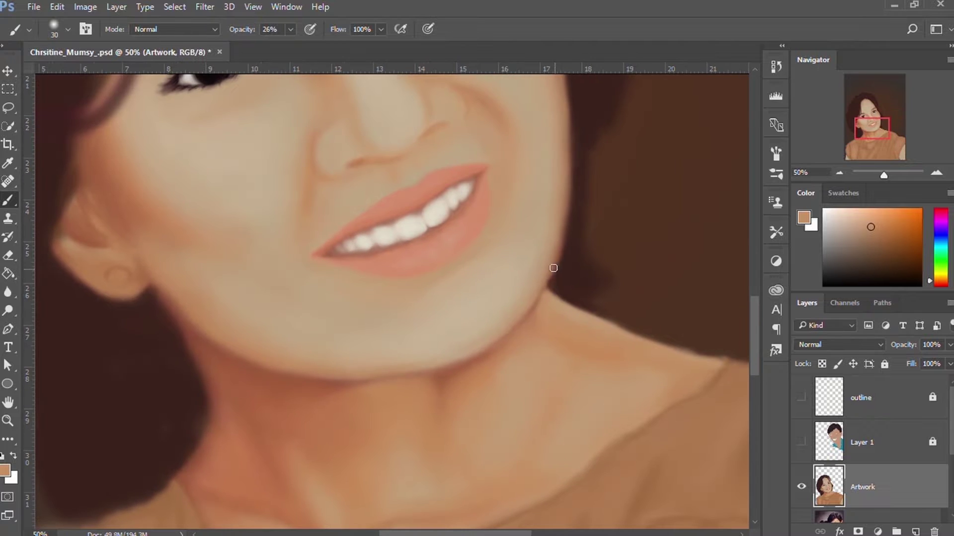
pyautogui.keyDown('alt'); pyautogui.click(564, 277); pyautogui.keyUp('alt')
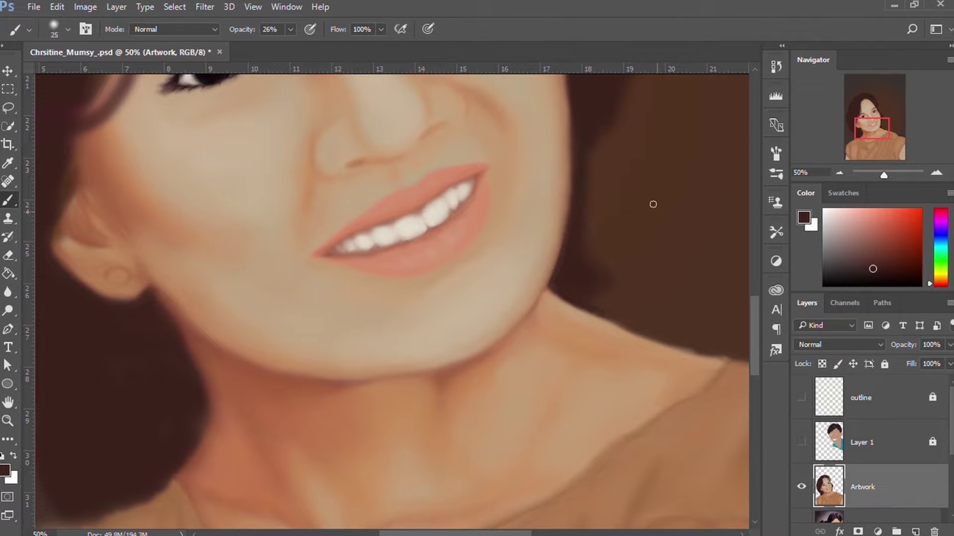
pyautogui.press('e')
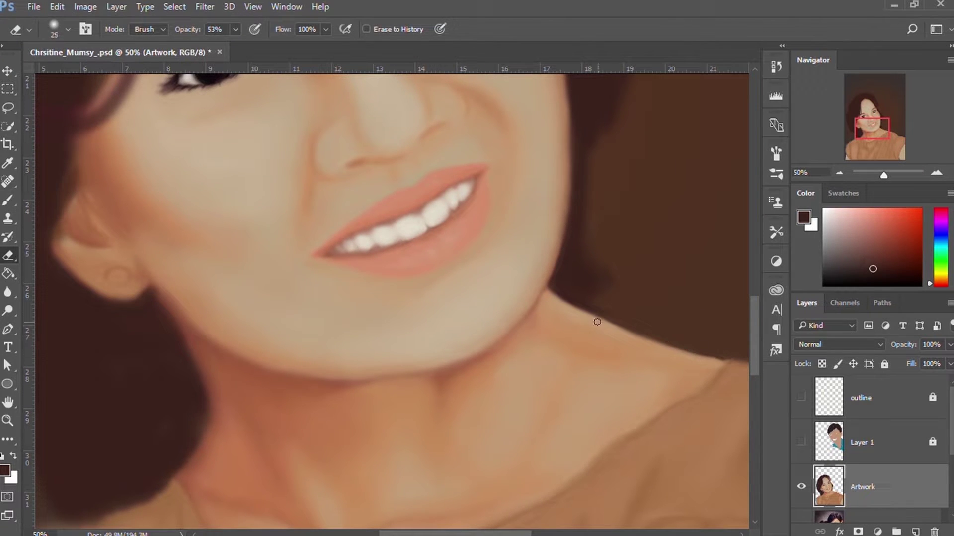
pyautogui.press('b')
pyautogui.keyDown('alt'); pyautogui.click(544, 291); pyautogui.keyUp('alt')
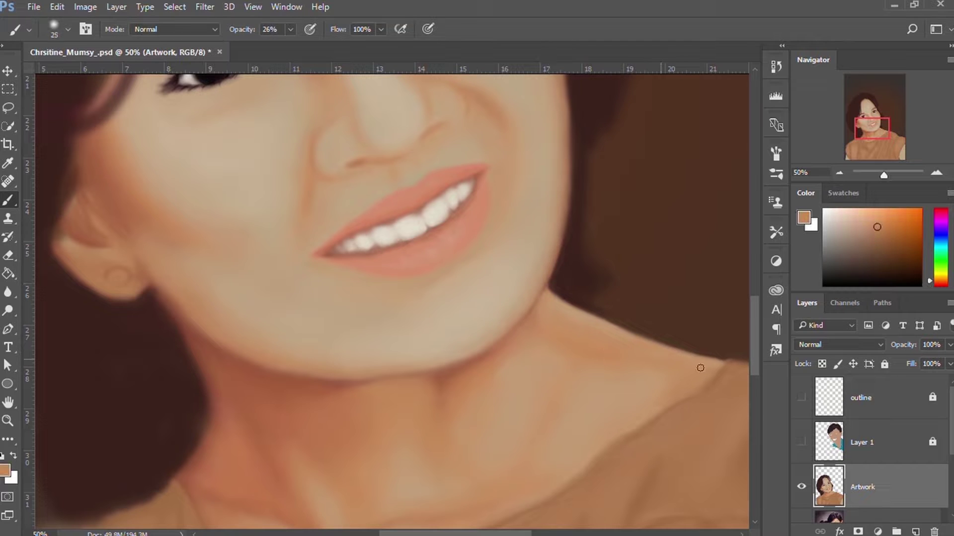
# Shade the shoulders and collarbones with sampled browns, then show the yellow outline sketch
pyautogui.moveTo(699, 368); pyautogui.dragTo(587, 337)
pyautogui.keyDown('alt'); pyautogui.click(598, 352); pyautogui.keyUp('alt')
pyautogui.keyDown('alt'); pyautogui.click(609, 339); pyautogui.keyUp('alt')
pyautogui.press('[')
pyautogui.press('[')
pyautogui.press('[')
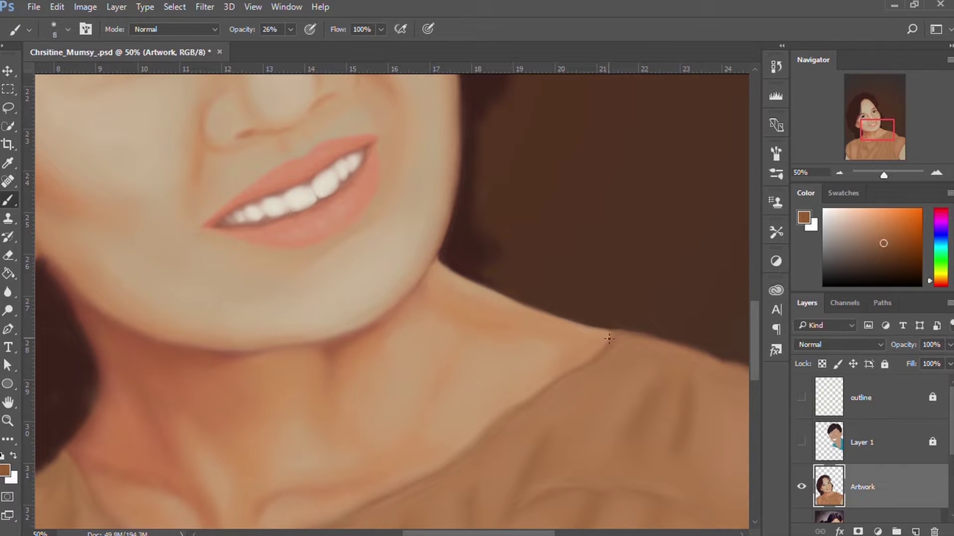
pyautogui.moveTo(451, 460); pyautogui.dragTo(522, 375)
pyautogui.press('[')
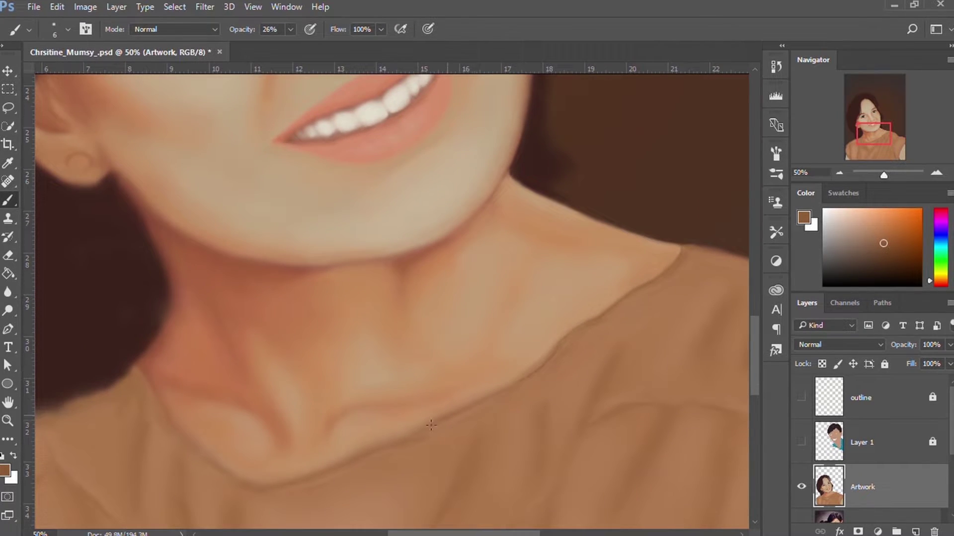
pyautogui.moveTo(431, 425); pyautogui.dragTo(483, 402)
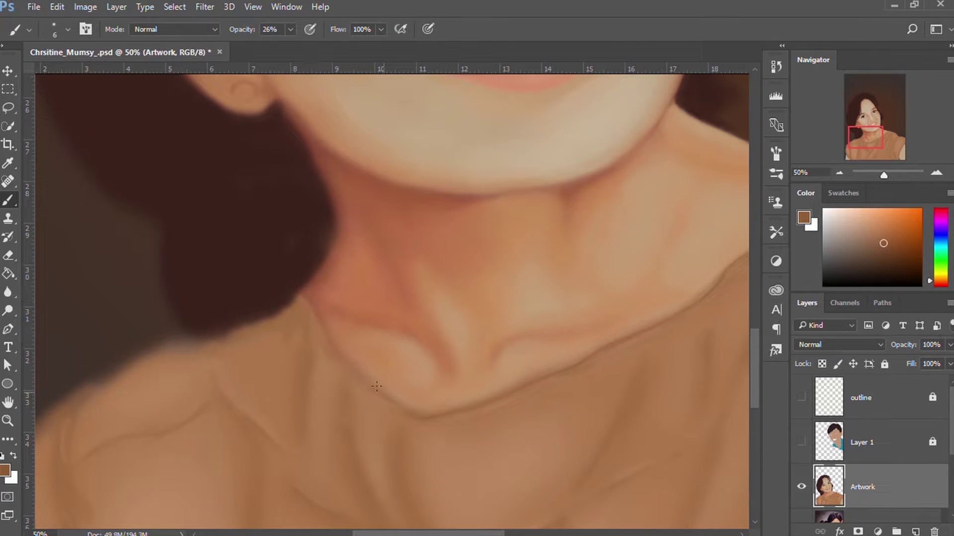
pyautogui.hotkey('ctrl', ',')
# Hide the yellow outline sketch and sample skin and shirt browns near the left shoulder
pyautogui.moveTo(119, 392); pyautogui.dragTo(249, 323)
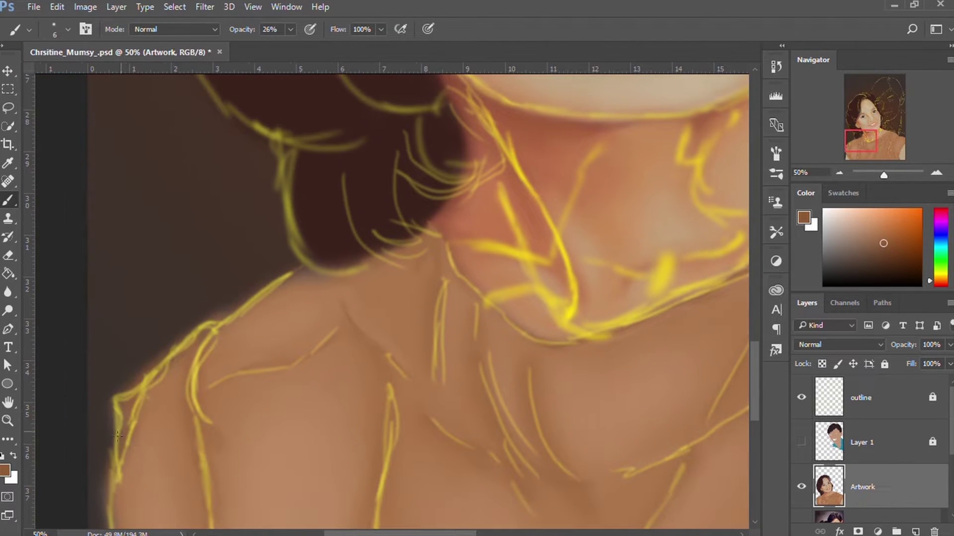
pyautogui.hotkey('ctrl', ',')
pyautogui.keyDown('alt'); pyautogui.click(202, 334); pyautogui.keyUp('alt')
pyautogui.press(']')
pyautogui.press(']')
pyautogui.press(']')
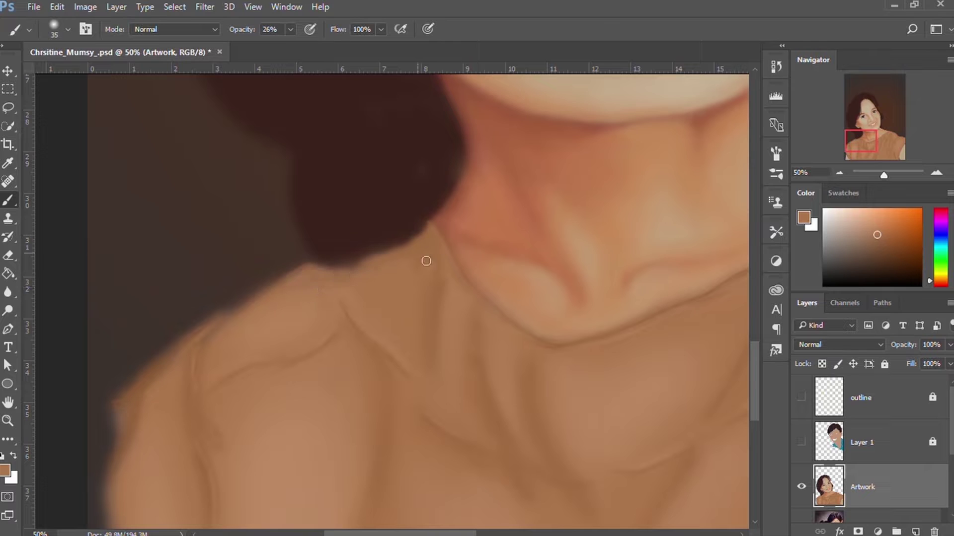
pyautogui.keyDown('alt'); pyautogui.click(422, 261); pyautogui.keyUp('alt')
pyautogui.keyDown('alt'); pyautogui.click(203, 331); pyautogui.keyUp('alt')
pyautogui.press('[')
pyautogui.press('[')
pyautogui.press('[')
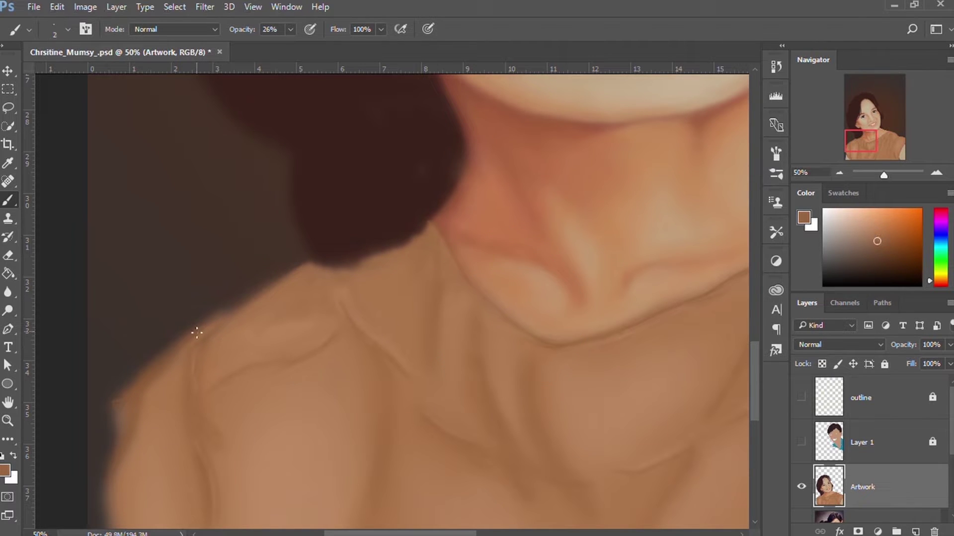
# Paint shoulder folds with sampled shirt browns and save the painting
pyautogui.keyDown('alt'); pyautogui.click(162, 338); pyautogui.keyUp('alt')
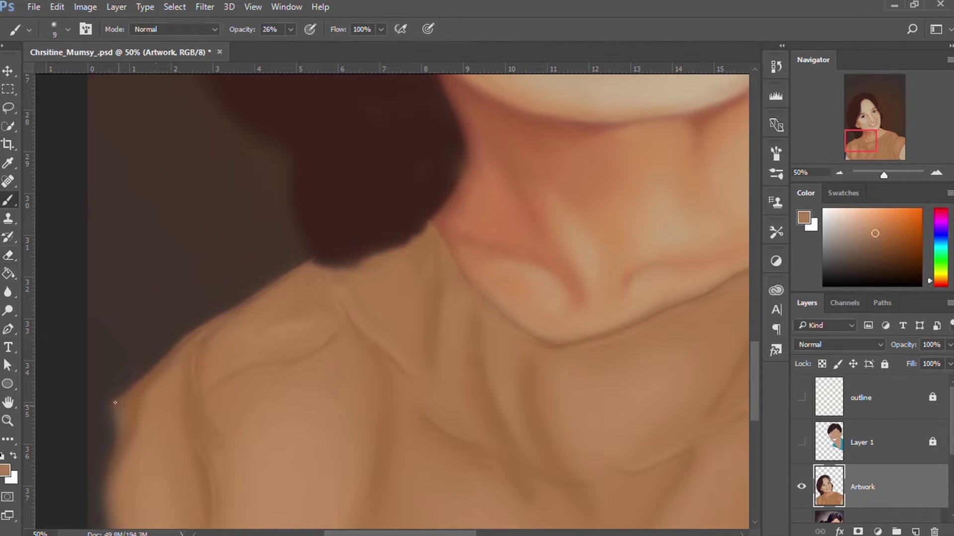
pyautogui.keyDown('alt'); pyautogui.click(147, 368); pyautogui.keyUp('alt')
pyautogui.press('[')
pyautogui.press('[')
pyautogui.press('[')
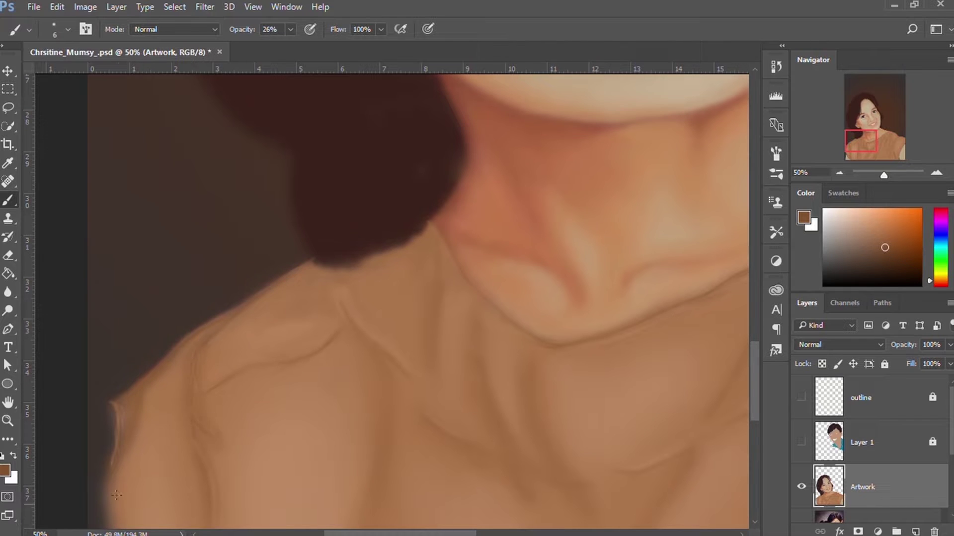
pyautogui.scroll(-1, 116, 495)
pyautogui.keyDown('alt'); pyautogui.click(124, 335); pyautogui.keyUp('alt')
pyautogui.press(']')
pyautogui.press(']')
pyautogui.press(']')
pyautogui.keyDown('alt'); pyautogui.click(139, 349); pyautogui.keyUp('alt')
pyautogui.hotkey('ctrl', 's')
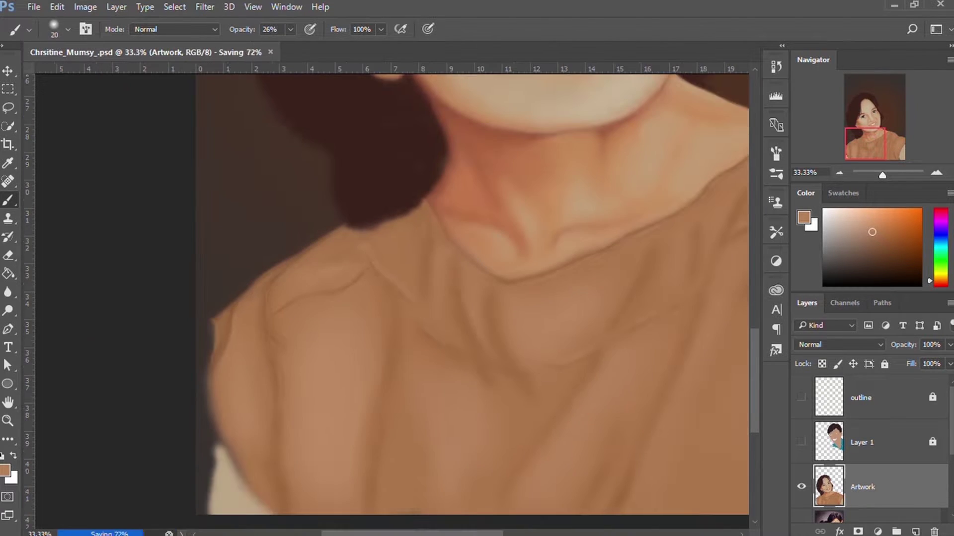
# Paint darker brown fold creases across the collar and the shirt's left side with a fine brush
pyautogui.keyDown('alt'); pyautogui.click(219, 397); pyautogui.keyUp('alt')
pyautogui.press('[')
pyautogui.keyDown('alt'); pyautogui.click(282, 388); pyautogui.keyUp('alt')
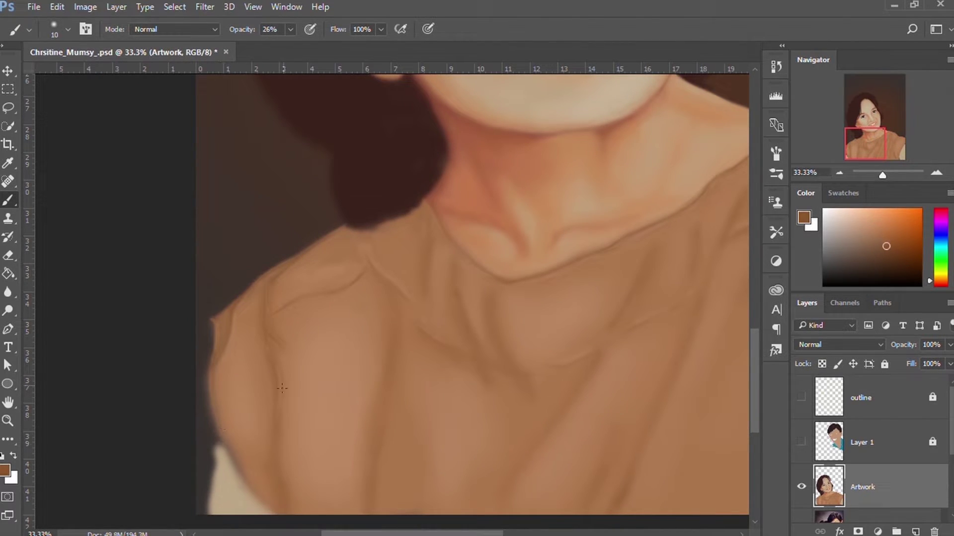
pyautogui.keyDown('alt'); pyautogui.click(263, 421); pyautogui.keyUp('alt')
pyautogui.press(']')
pyautogui.keyDown('alt'); pyautogui.click(316, 277); pyautogui.keyUp('alt')
pyautogui.moveTo(406, 330); pyautogui.dragTo(337, 278)
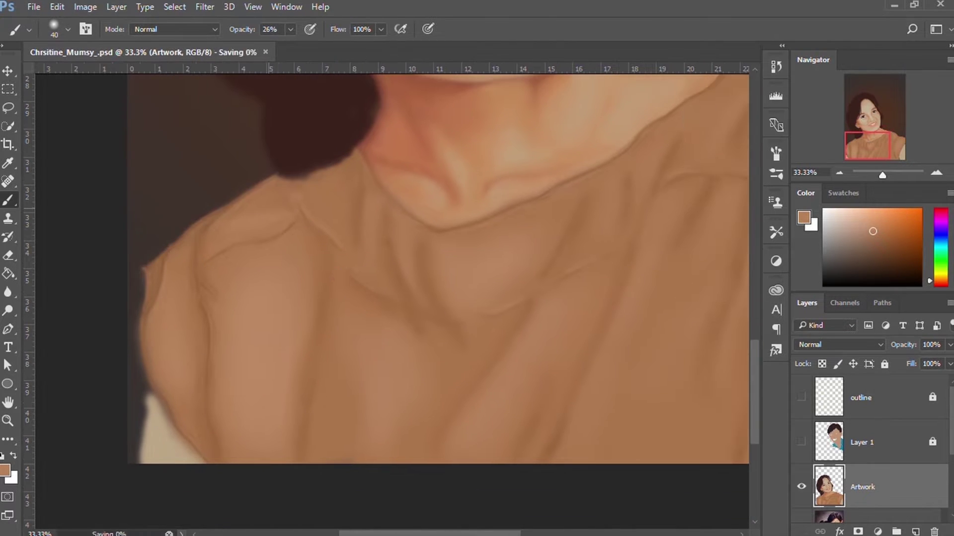
pyautogui.keyDown('alt'); pyautogui.click(277, 226); pyautogui.keyUp('alt')
pyautogui.press('[')
pyautogui.press('[')
pyautogui.press('[')
pyautogui.keyDown('alt'); pyautogui.click(309, 430); pyautogui.keyUp('alt')
pyautogui.press('[')
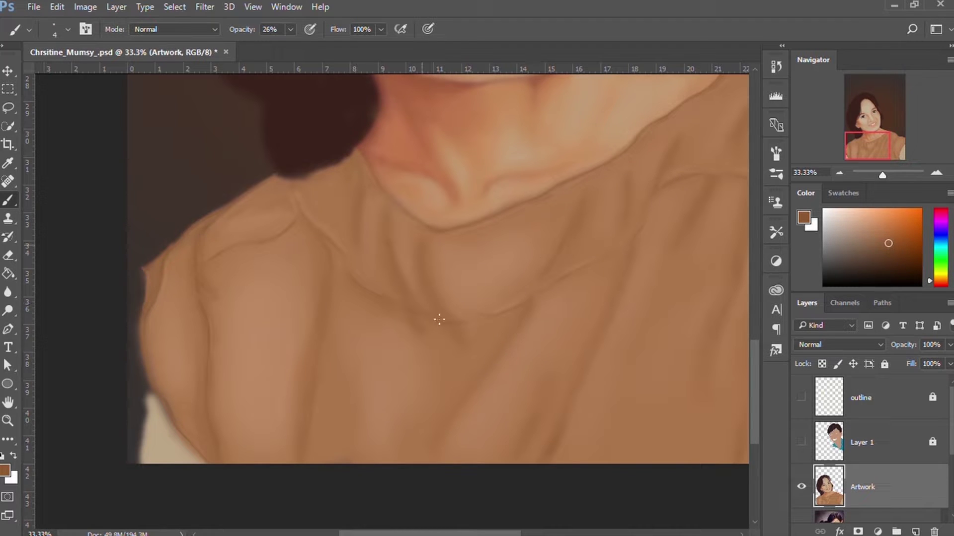
# Shade folds on the right shoulder below the chin with a darker shirt brown
pyautogui.moveTo(604, 333); pyautogui.dragTo(400, 273)
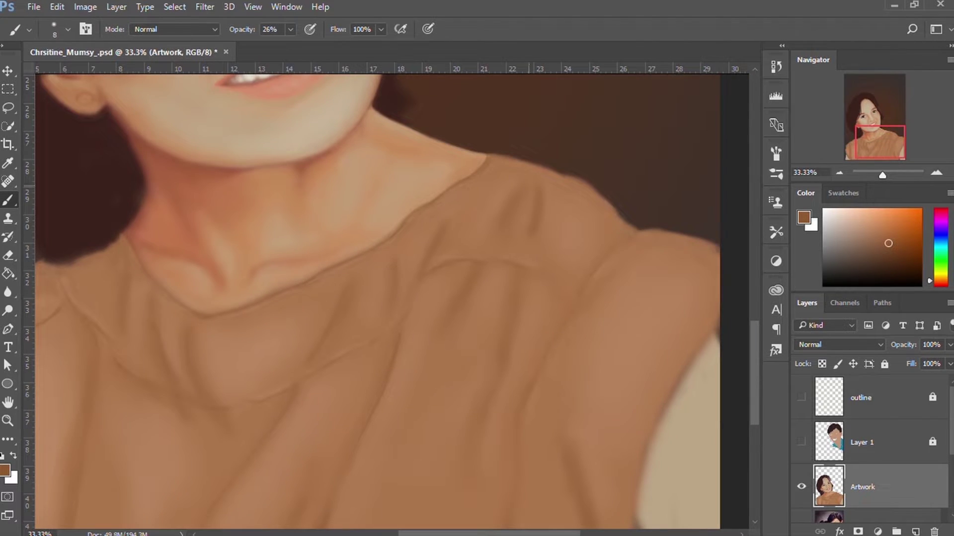
pyautogui.scroll(-3, 567, 314)
pyautogui.scroll(-3, 553, 379)
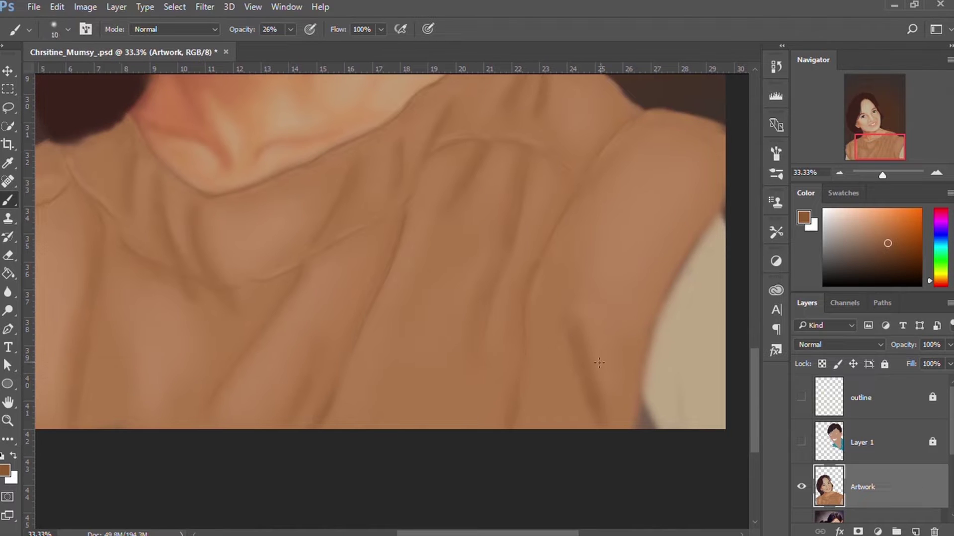
pyautogui.scroll(-2, 396, 305)
pyautogui.scroll(2, 351, 299)
pyautogui.keyDown('alt'); pyautogui.click(350, 299); pyautogui.keyUp('alt')
pyautogui.scroll(1, 398, 331)
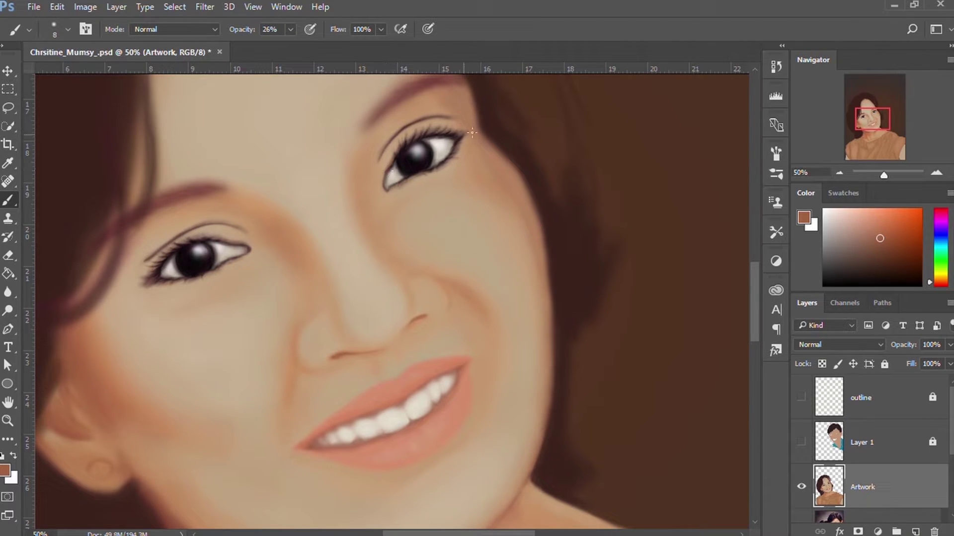
# Deepen the shading around the woman's ear using the dark eyebrow brown
pyautogui.moveTo(371, 137); pyautogui.dragTo(361, 168)
pyautogui.keyDown('alt'); pyautogui.click(402, 124); pyautogui.keyUp('alt')
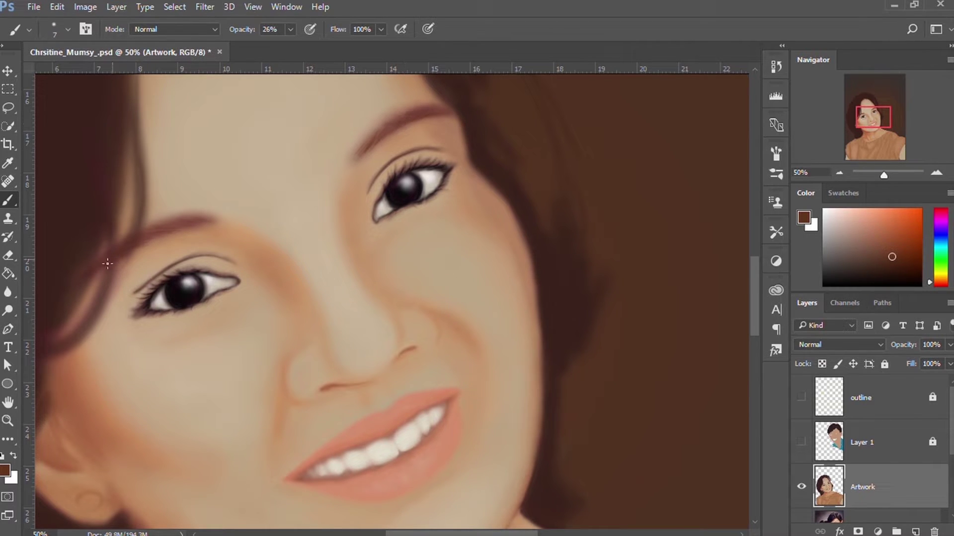
pyautogui.scroll(-1, 236, 246)
pyautogui.scroll(1, 236, 246)
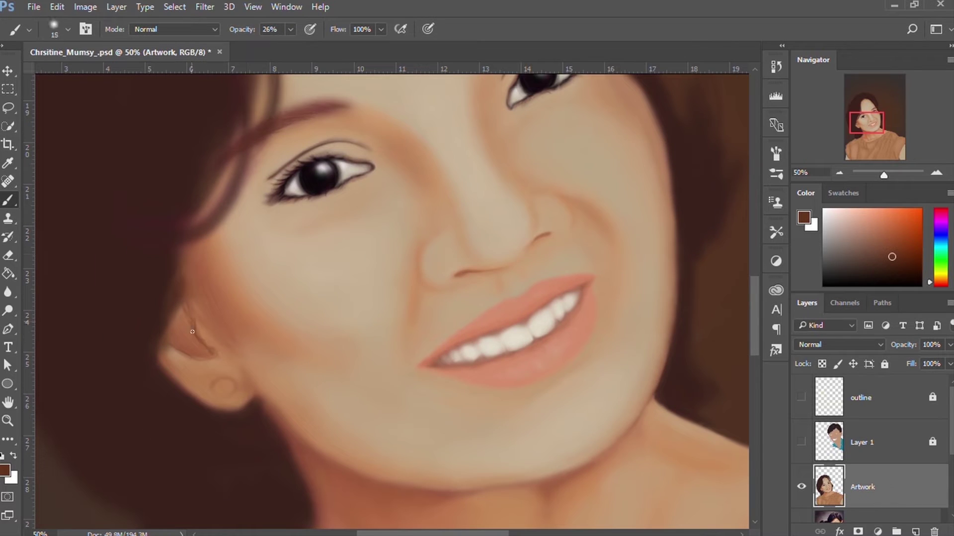
pyautogui.moveTo(192, 332); pyautogui.dragTo(208, 355)
pyautogui.moveTo(186, 305); pyautogui.dragTo(169, 331)
pyautogui.press(']')
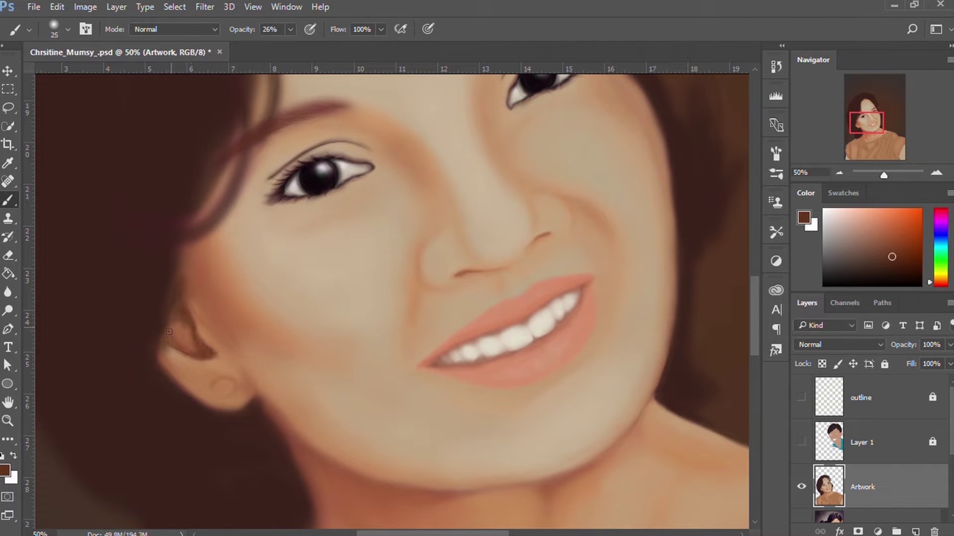
# Blend lighter skin browns and tans around the ear and cheek
pyautogui.keyDown('alt'); pyautogui.click(180, 333); pyautogui.keyUp('alt')
pyautogui.press('[')
pyautogui.press('[')
pyautogui.press('[')
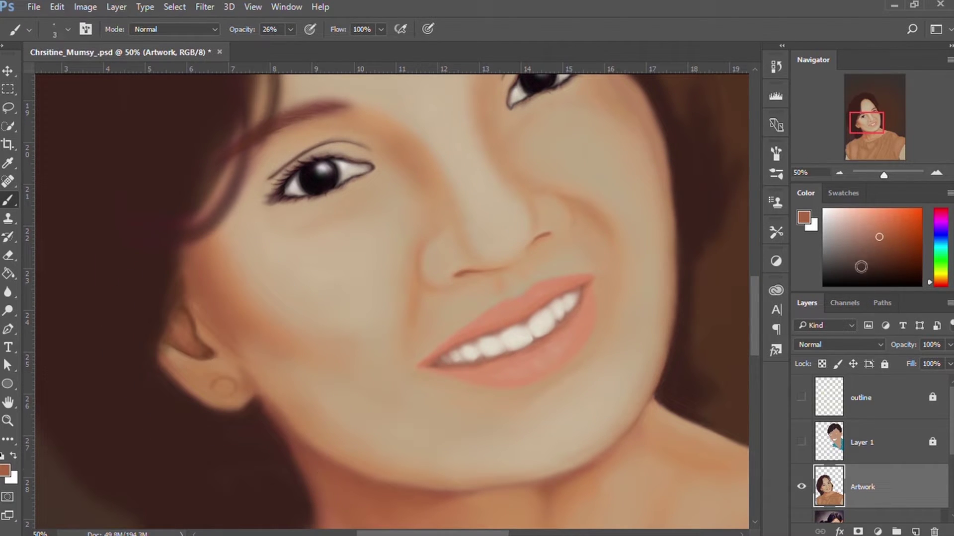
pyautogui.press(']')
pyautogui.press(']')
pyautogui.keyDown('alt'); pyautogui.click(565, 479); pyautogui.keyUp('alt')
pyautogui.press(']')
pyautogui.press(']')
pyautogui.press(']')
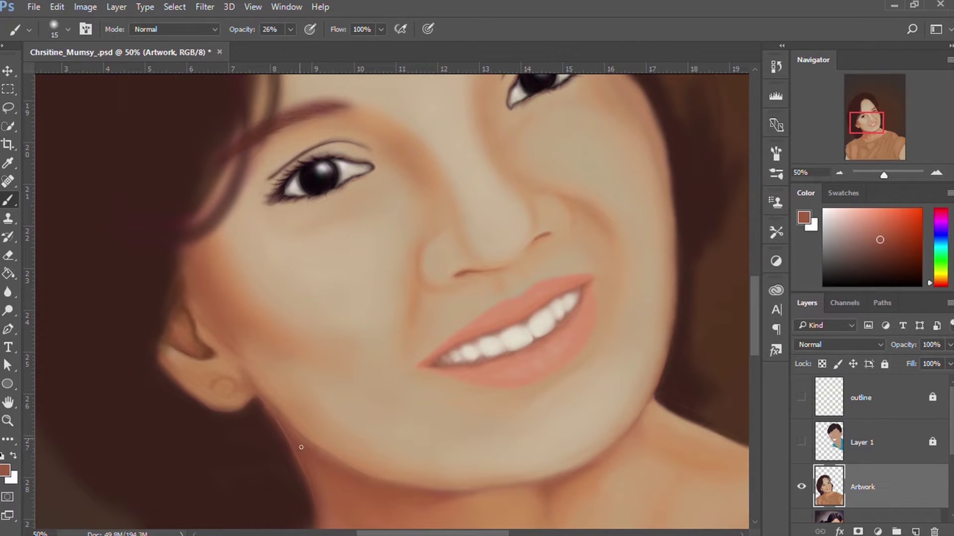
pyautogui.keyDown('alt'); pyautogui.click(255, 385); pyautogui.keyUp('alt')
# Zoom out and blend tan skin tones broadly across the face with a larger brush
pyautogui.press('[')
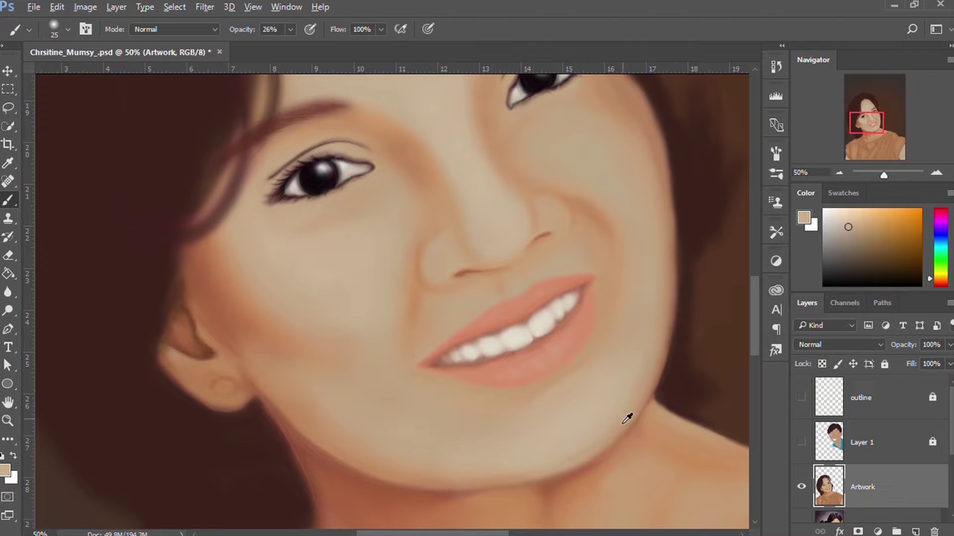
pyautogui.keyDown('alt'); pyautogui.click(572, 468); pyautogui.keyUp('alt')
pyautogui.hotkey('ctrl', '-')
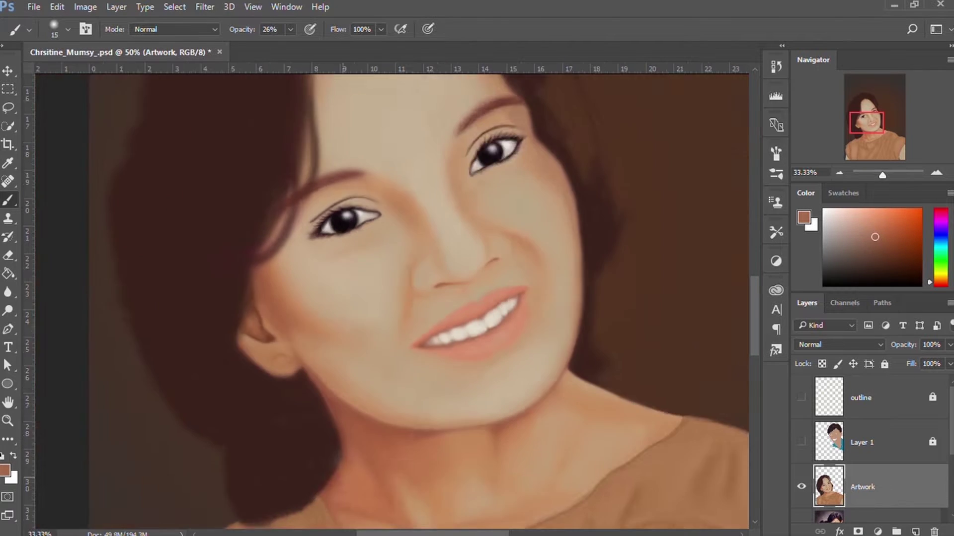
pyautogui.press(']')
pyautogui.press(']')
pyautogui.press(']')
pyautogui.keyDown('alt'); pyautogui.click(334, 311); pyautogui.keyUp('alt')
# Lighten and smooth the woman's forehead and cheeks with wide strokes of lighter tan
pyautogui.press('[')
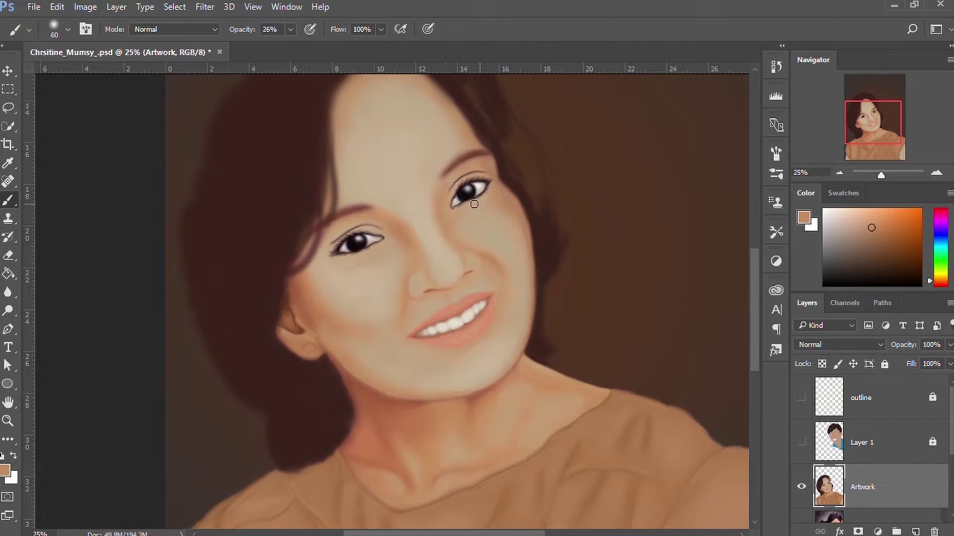
pyautogui.keyDown('alt'); pyautogui.click(437, 443); pyautogui.keyUp('alt')
pyautogui.press(']')
pyautogui.press(']')
pyautogui.press(']')
pyautogui.hotkey('ctrl', '-')
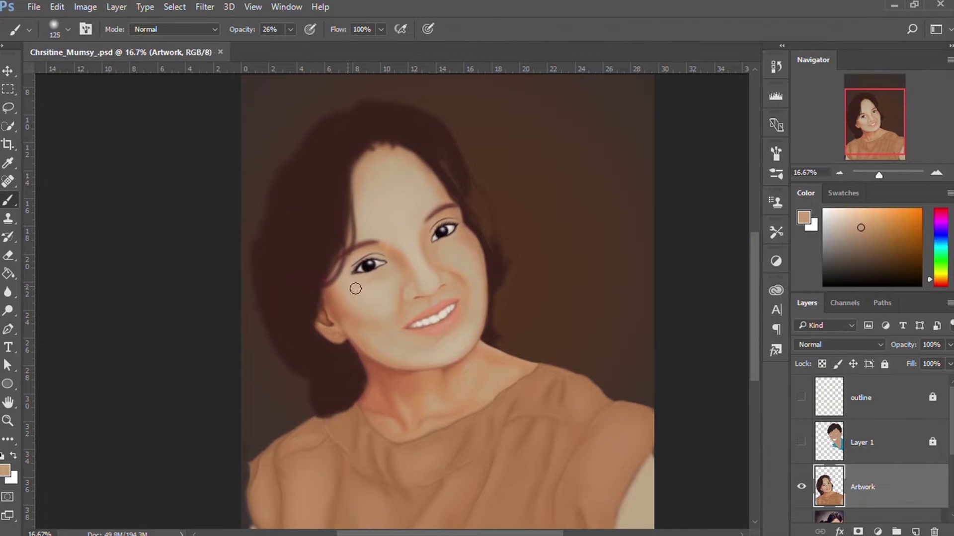
pyautogui.moveTo(392, 164)
pyautogui.mouseDown()
pyautogui.moveTo(373, 209)
pyautogui.moveTo(417, 209)
pyautogui.mouseUp()
pyautogui.moveTo(338, 263); pyautogui.dragTo(366, 303)
pyautogui.press(']')
pyautogui.press(']')
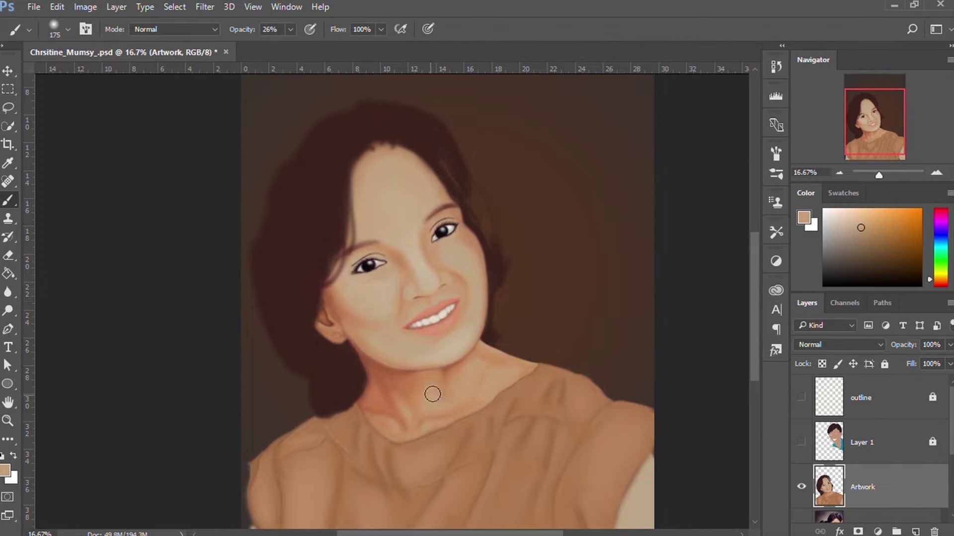
pyautogui.press('[')
pyautogui.press('[')
# Zoom in on the lower face and sample skin tones from the neck
pyautogui.keyDown('alt'); pyautogui.click(492, 370); pyautogui.keyUp('alt')
pyautogui.press('[')
pyautogui.press('[')
pyautogui.press('[')
pyautogui.hotkey('ctrl', '+')
pyautogui.hotkey('ctrl', '+')
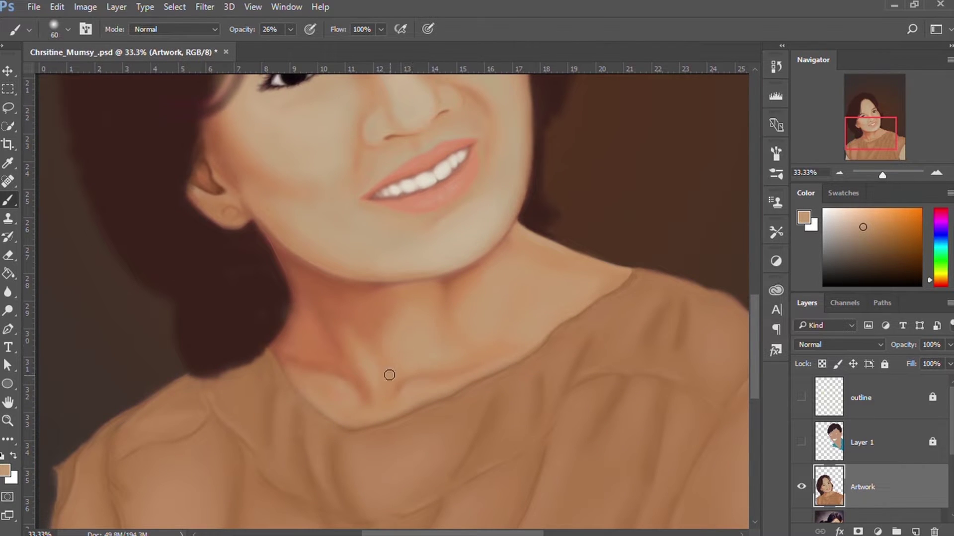
pyautogui.keyDown('alt'); pyautogui.click(330, 313); pyautogui.keyUp('alt')
pyautogui.press(']')
pyautogui.press(']')
pyautogui.press(']')
pyautogui.hotkey('ctrl', '-')
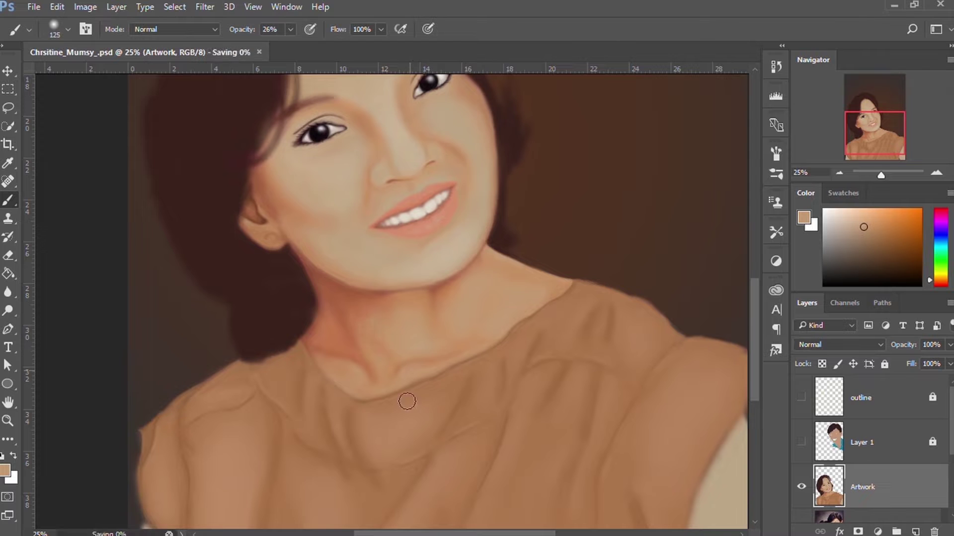
# Blend reddish-brown shadow and lighter tan highlights around the chin
pyautogui.keyDown('alt'); pyautogui.click(351, 314); pyautogui.keyUp('alt')
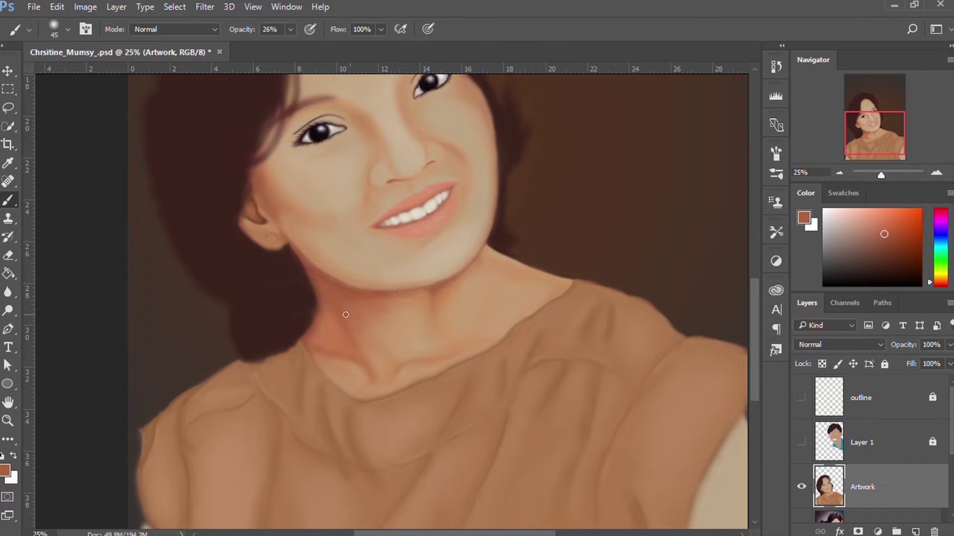
pyautogui.press(']')
pyautogui.press(']')
pyautogui.keyDown('alt'); pyautogui.click(437, 287); pyautogui.keyUp('alt')
pyautogui.keyDown('alt'); pyautogui.click(365, 376); pyautogui.keyUp('alt')
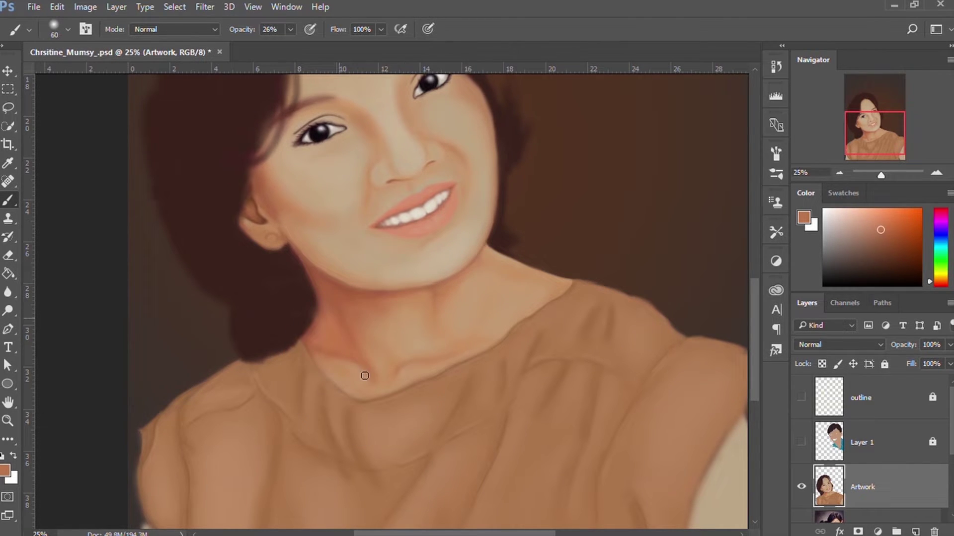
pyautogui.keyDown('alt'); pyautogui.click(383, 310); pyautogui.keyUp('alt')
pyautogui.press(']')
pyautogui.keyDown('alt'); pyautogui.click(441, 340); pyautogui.keyUp('alt')
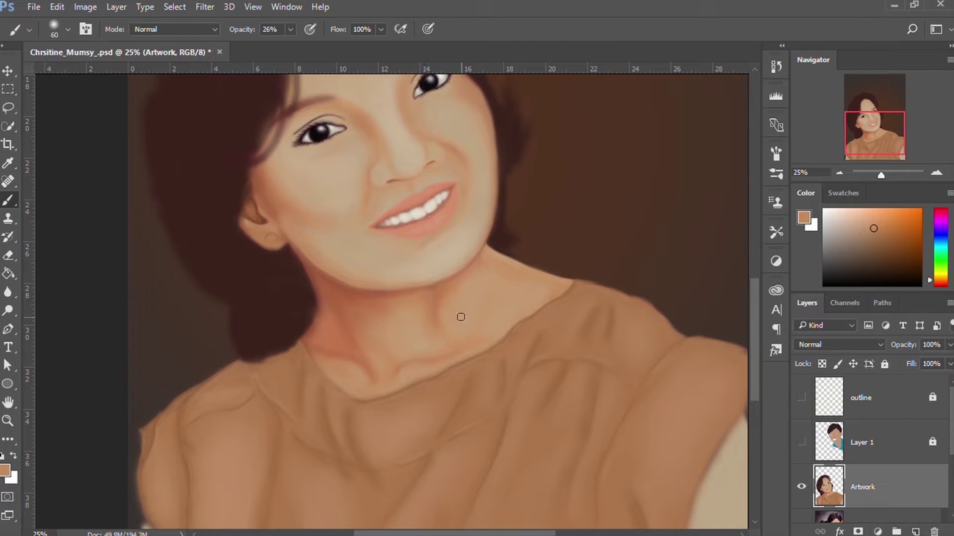
pyautogui.keyDown('alt'); pyautogui.click(460, 317); pyautogui.keyUp('alt')
# Blend orange-brown, beige and orange-pink skin tones over the neck
pyautogui.press(']')
pyautogui.keyDown('alt'); pyautogui.click(363, 353); pyautogui.keyUp('alt')
pyautogui.press(']')
pyautogui.press(']')
pyautogui.press(']')
pyautogui.keyDown('alt'); pyautogui.click(382, 328); pyautogui.keyUp('alt')
pyautogui.press('[')
pyautogui.press('[')
pyautogui.press('[')
pyautogui.keyDown('alt'); pyautogui.click(431, 280); pyautogui.keyUp('alt')
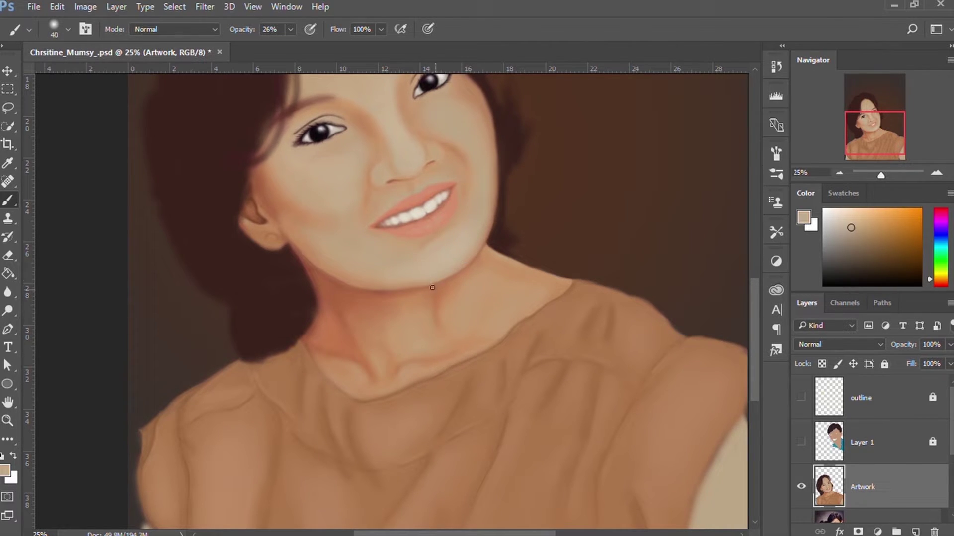
pyautogui.press('[')
pyautogui.keyDown('alt'); pyautogui.click(430, 281); pyautogui.keyUp('alt')
pyautogui.keyDown('alt'); pyautogui.click(505, 321); pyautogui.keyUp('alt')
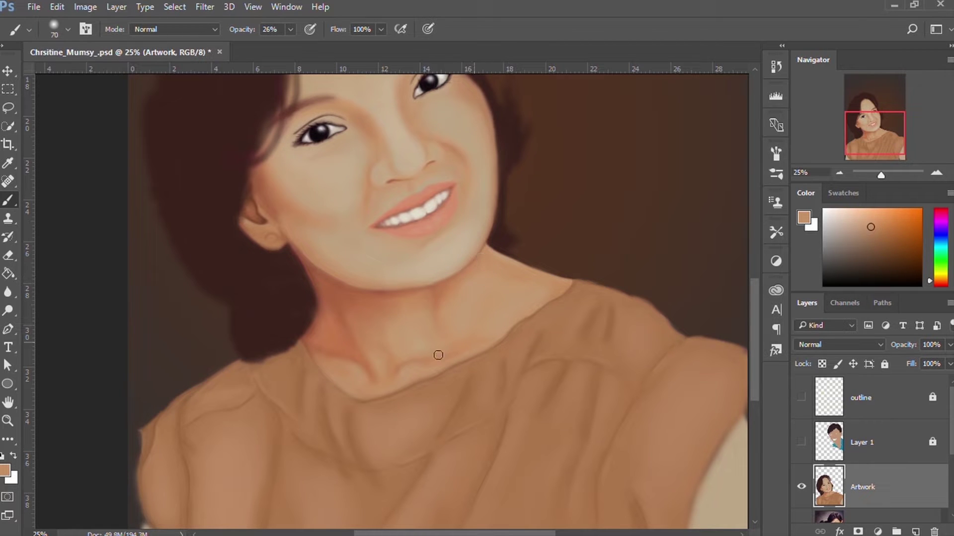
pyautogui.keyDown('alt'); pyautogui.click(405, 372); pyautogui.keyUp('alt')
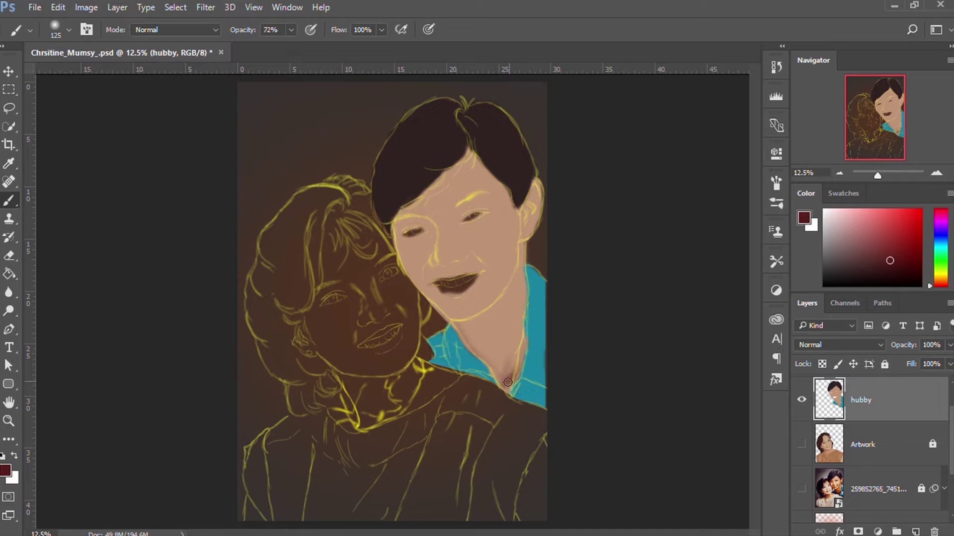
# Paint dark red shading down the husband's neck, then zoom in on his face
pyautogui.moveTo(506, 378)
pyautogui.mouseDown()
pyautogui.moveTo(467, 333)
pyautogui.moveTo(507, 380)
pyautogui.moveTo(476, 343)
pyautogui.mouseUp()
pyautogui.press('[')
pyautogui.press('[')
pyautogui.press('[')
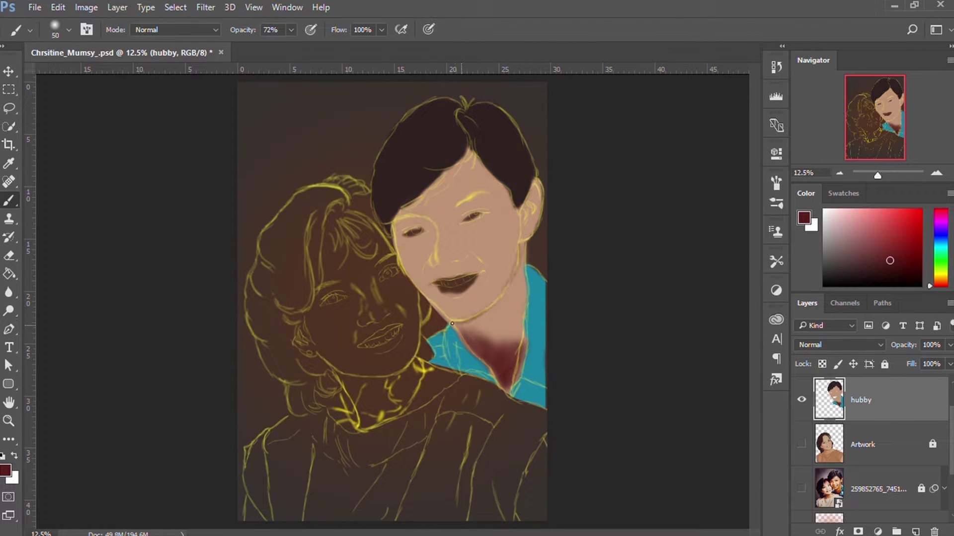
pyautogui.hotkey('ctrl', '+')
pyautogui.press('e')
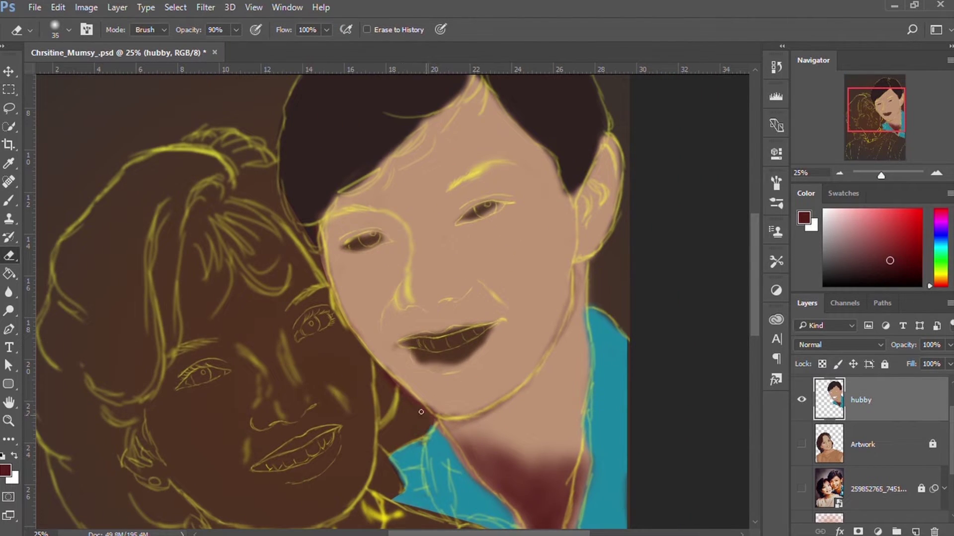
pyautogui.press('b')
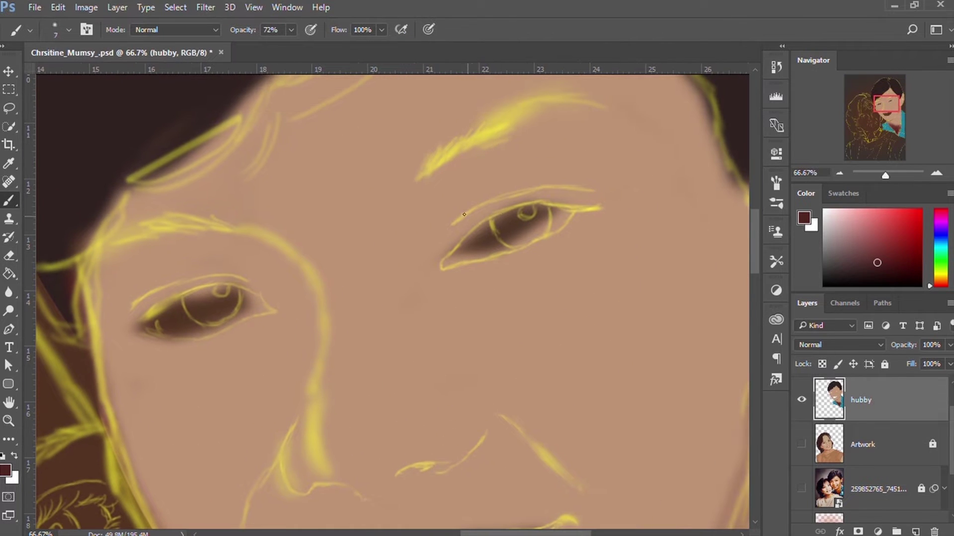
# Trace both eyes' lids and the left eyebrow line in dark brown
pyautogui.moveTo(464, 215)
pyautogui.mouseDown()
pyautogui.moveTo(574, 209)
pyautogui.moveTo(487, 256)
pyautogui.moveTo(440, 266)
pyautogui.moveTo(513, 244)
pyautogui.mouseUp()
pyautogui.moveTo(425, 174); pyautogui.dragTo(398, 193)
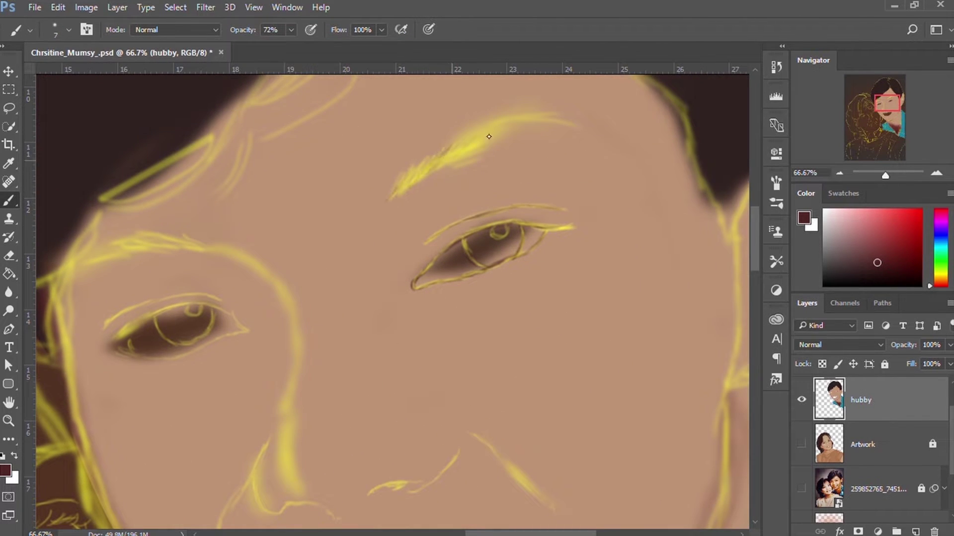
pyautogui.moveTo(151, 321); pyautogui.dragTo(208, 345)
pyautogui.moveTo(189, 304)
pyautogui.mouseDown()
pyautogui.moveTo(247, 331)
pyautogui.moveTo(139, 358)
pyautogui.mouseUp()
pyautogui.moveTo(212, 242); pyautogui.dragTo(85, 257)
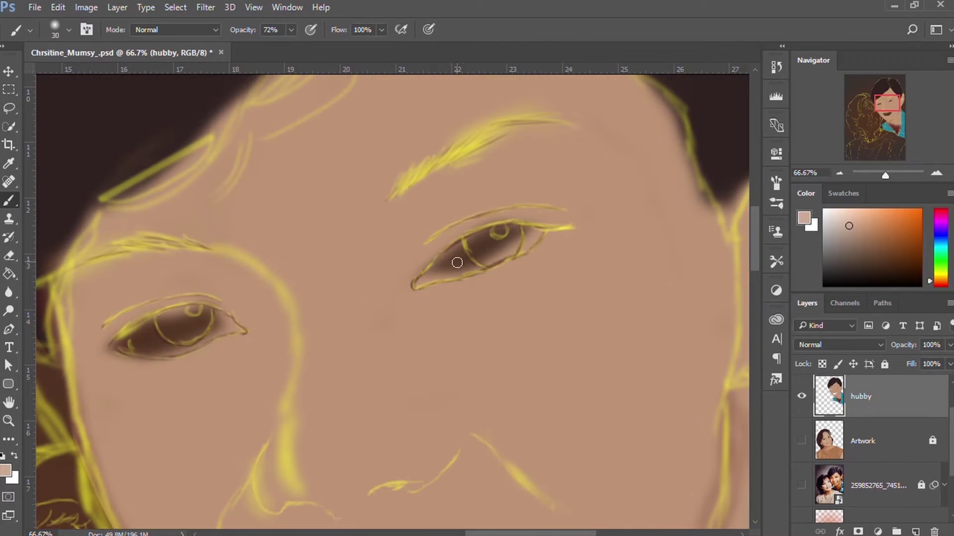
# Fill the whites of both eyes with a light tone
pyautogui.moveTo(462, 251); pyautogui.dragTo(441, 260)
pyautogui.moveTo(465, 268); pyautogui.dragTo(431, 276)
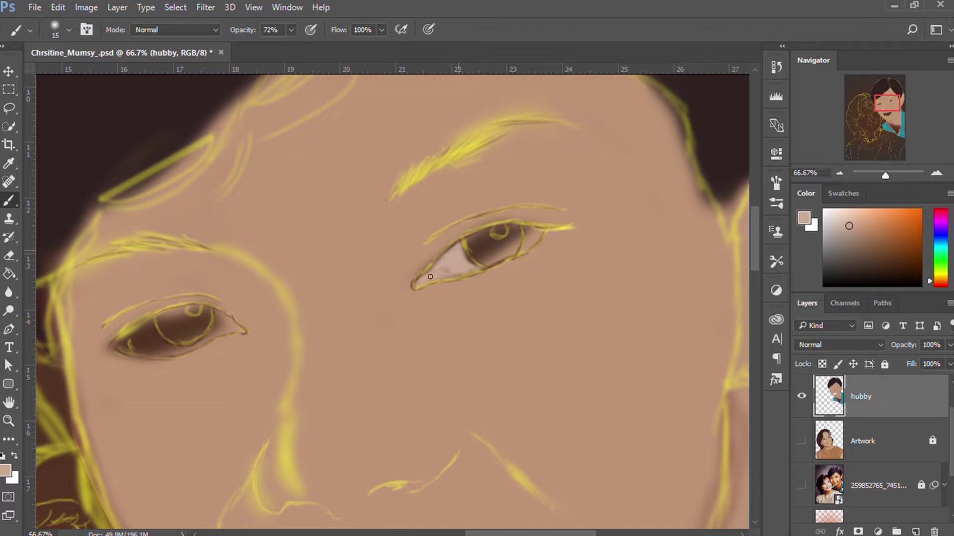
pyautogui.moveTo(522, 244); pyautogui.dragTo(544, 230)
pyautogui.moveTo(214, 323)
pyautogui.mouseDown()
pyautogui.moveTo(169, 350)
pyautogui.moveTo(119, 343)
pyautogui.moveTo(236, 330)
pyautogui.moveTo(168, 348)
pyautogui.moveTo(120, 343)
pyautogui.mouseUp()
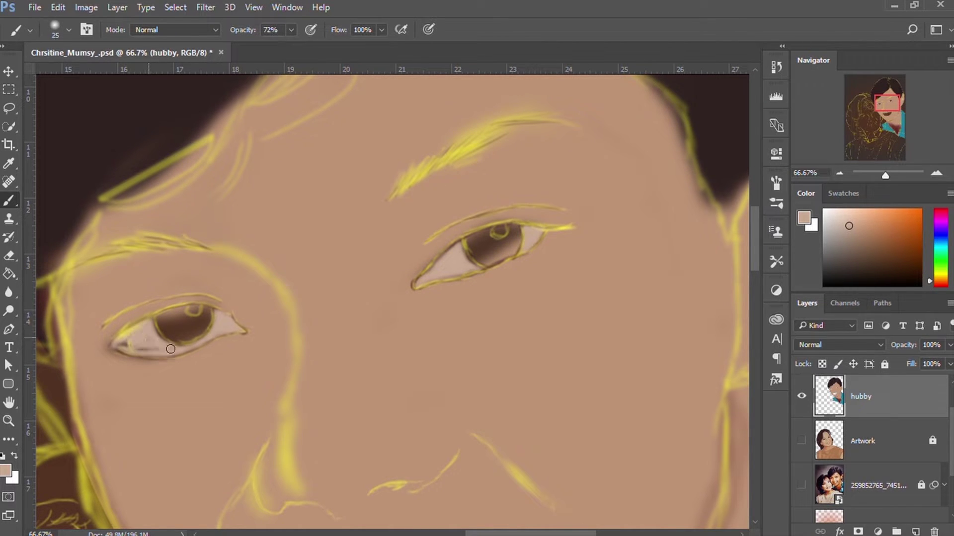
# Paint both irises dark red, deepening them, and darken the left upper lid
pyautogui.click(907, 263)
pyautogui.press(']')
pyautogui.moveTo(502, 234); pyautogui.dragTo(497, 260)
pyautogui.moveTo(157, 313)
pyautogui.mouseDown()
pyautogui.moveTo(206, 323)
pyautogui.moveTo(164, 320)
pyautogui.moveTo(192, 313)
pyautogui.mouseUp()
pyautogui.keyDown('alt'); pyautogui.click(183, 321); pyautogui.keyUp('alt')
pyautogui.click(910, 275)
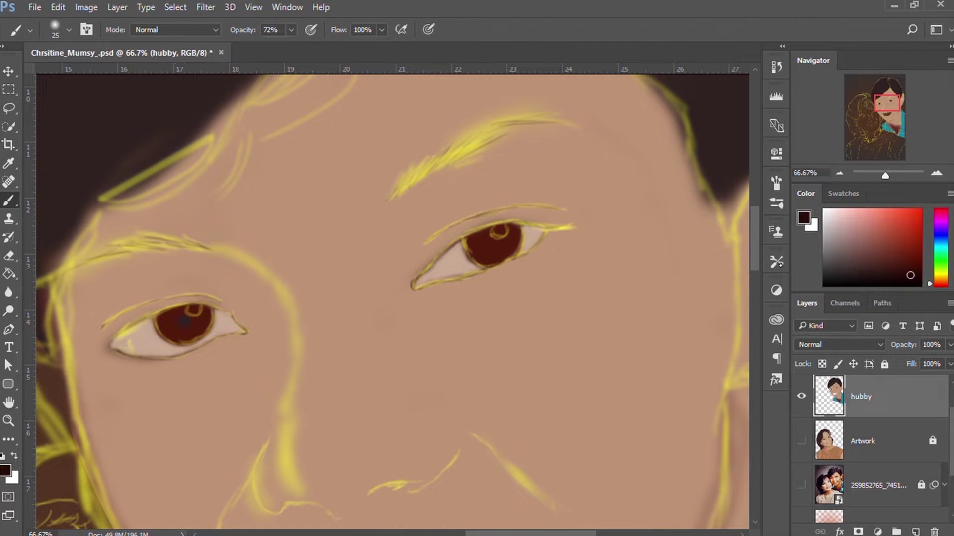
pyautogui.moveTo(496, 245); pyautogui.dragTo(491, 234)
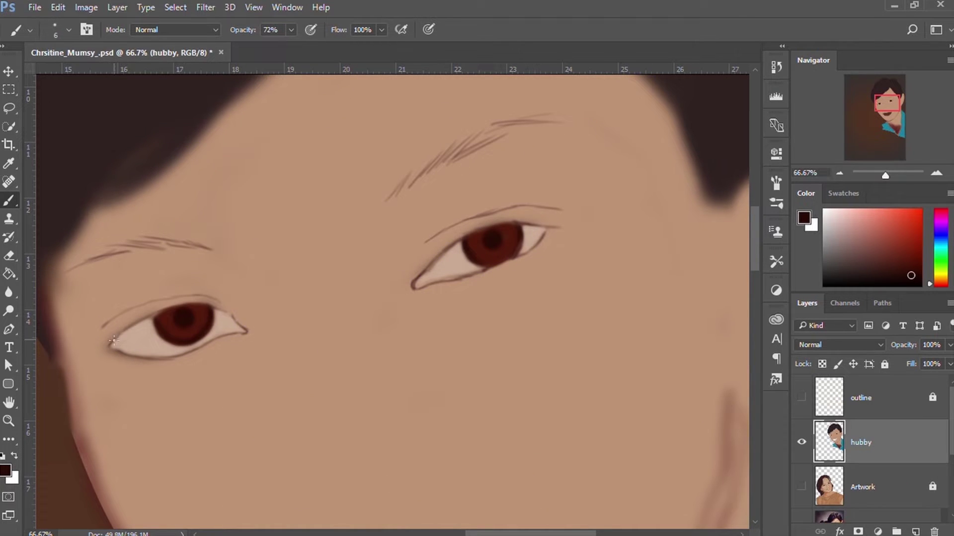
pyautogui.press(']')
pyautogui.moveTo(113, 340); pyautogui.dragTo(232, 314)
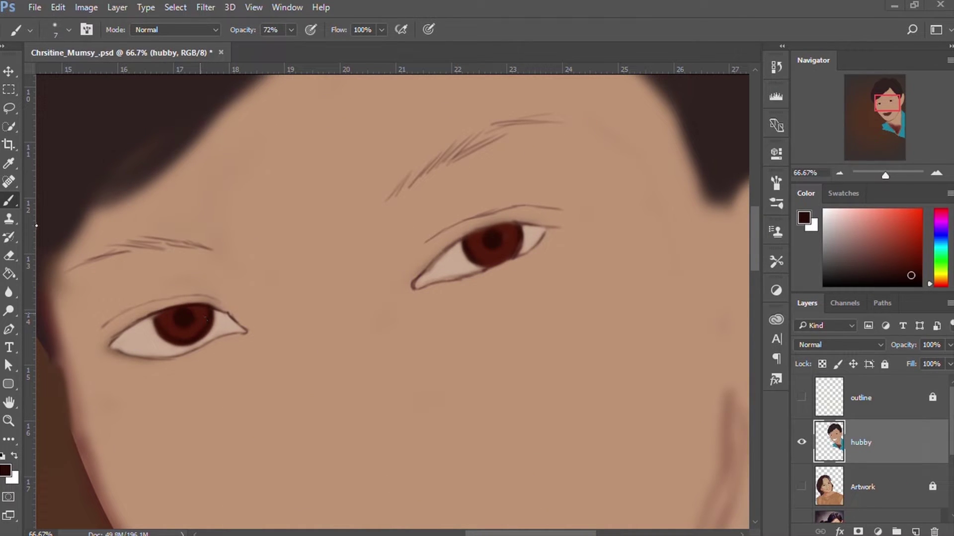
# Save the painting and thicken the left eye's upper lid line, crease and corners
pyautogui.hotkey('ctrl', 's')
pyautogui.press(']')
pyautogui.press(']')
pyautogui.moveTo(102, 326)
pyautogui.mouseDown()
pyautogui.moveTo(219, 299)
pyautogui.moveTo(246, 329)
pyautogui.mouseUp()
pyautogui.press('[')
pyautogui.press('[')
pyautogui.moveTo(196, 301); pyautogui.dragTo(130, 318)
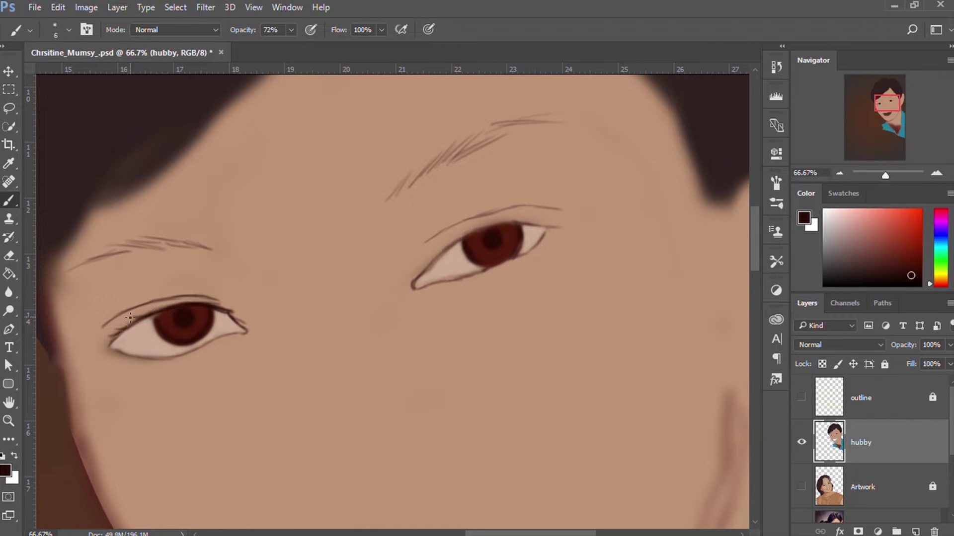
pyautogui.moveTo(225, 301); pyautogui.dragTo(104, 324)
# Trace the left eye's lower lid and add short lash strokes in a lighter tone
pyautogui.moveTo(151, 358); pyautogui.dragTo(240, 329)
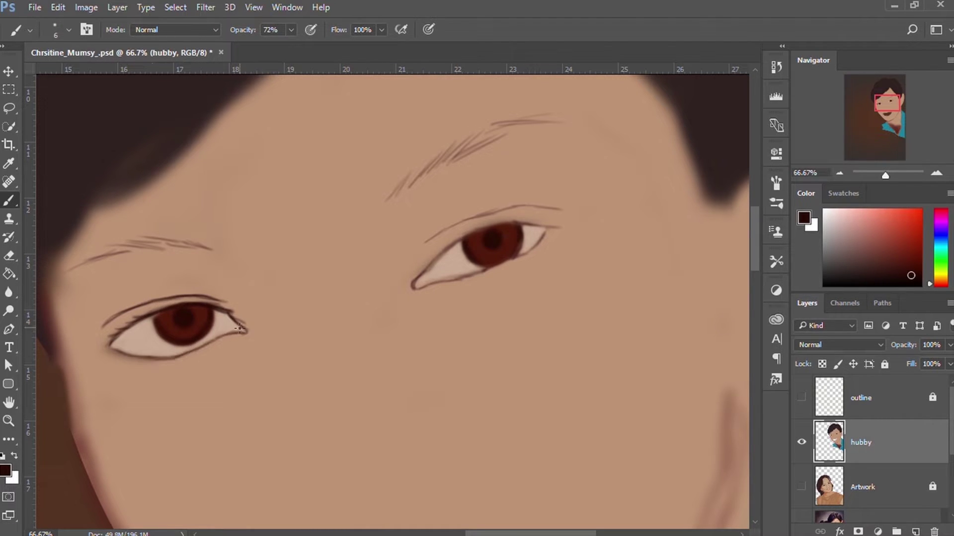
pyautogui.keyDown('alt'); pyautogui.click(143, 351); pyautogui.keyUp('alt')
pyautogui.moveTo(108, 346); pyautogui.dragTo(149, 320)
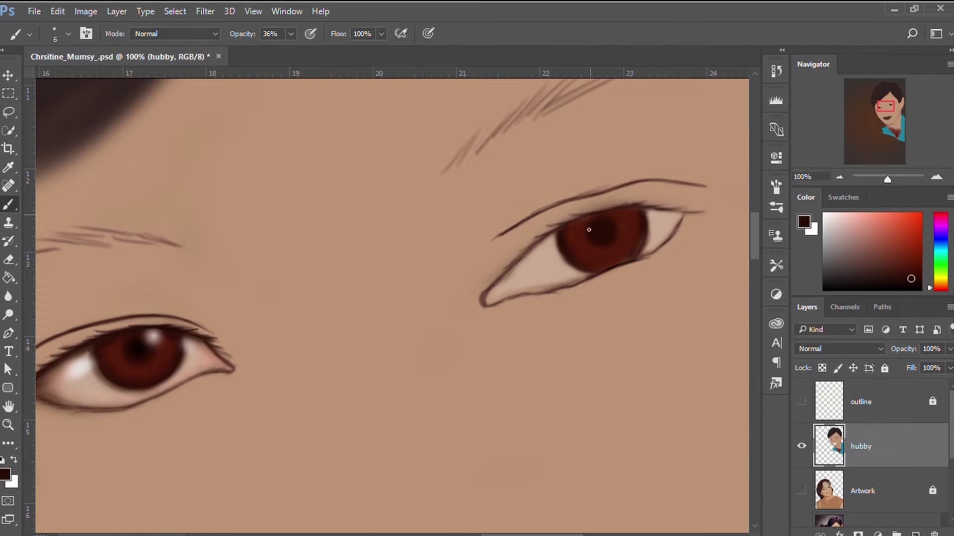
# Sample darker reds and darken the right eye's upper lid with more lash strokes
pyautogui.press('[')
pyautogui.keyDown('alt'); pyautogui.click(580, 258); pyautogui.keyUp('alt')
pyautogui.keyDown('alt'); pyautogui.click(579, 267); pyautogui.keyUp('alt')
pyautogui.press(']')
pyautogui.press(']')
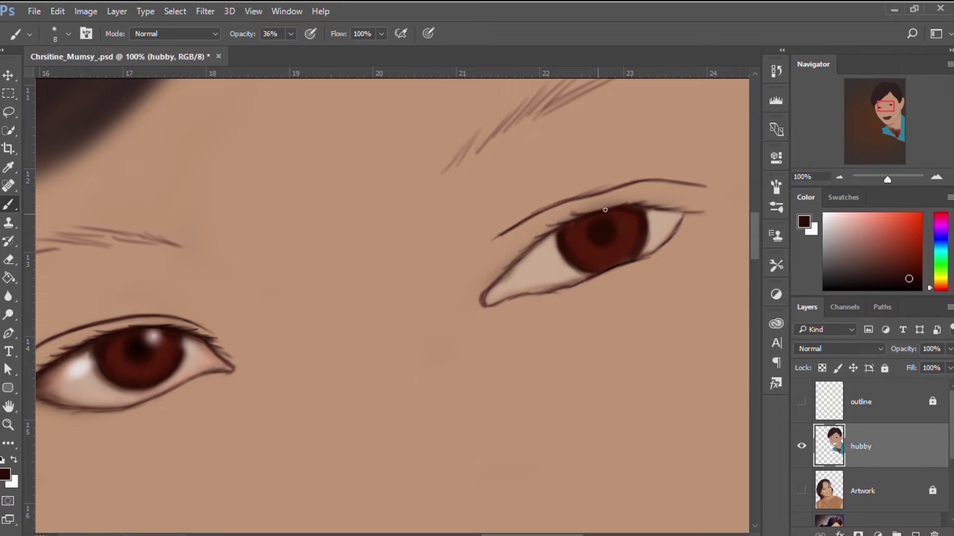
pyautogui.press('[')
pyautogui.press('[')
pyautogui.moveTo(532, 237); pyautogui.dragTo(579, 216)
pyautogui.moveTo(639, 206); pyautogui.dragTo(691, 212)
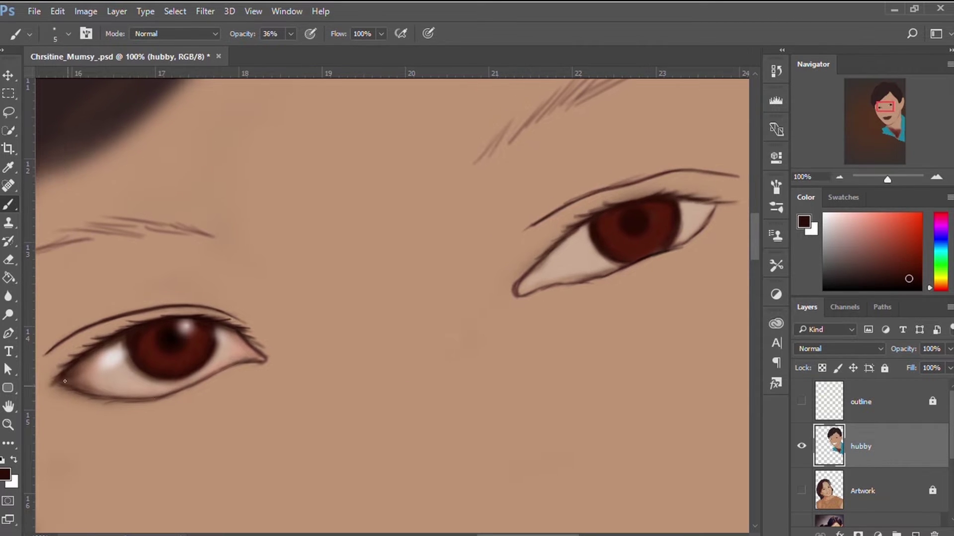
pyautogui.moveTo(710, 301); pyautogui.dragTo(743, 292)
# Softly shade the right eye's inner corner and lower lid in pink at lowered opacity
pyautogui.press(']')
pyautogui.press(']')
pyautogui.press(']')
pyautogui.moveTo(524, 279); pyautogui.dragTo(611, 224)
pyautogui.moveTo(678, 204); pyautogui.dragTo(696, 201)
pyautogui.press(']')
pyautogui.press(']')
pyautogui.moveTo(517, 284); pyautogui.dragTo(601, 263)
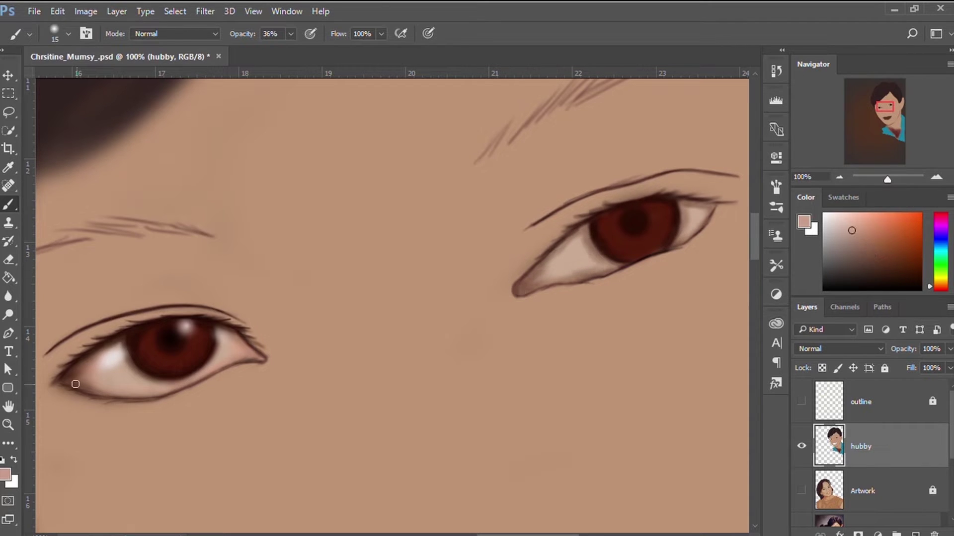
pyautogui.keyDown('alt'); pyautogui.click(79, 379); pyautogui.keyUp('alt')
pyautogui.click(868, 247)
pyautogui.press('2')
pyautogui.press('1')
pyautogui.moveTo(531, 281)
pyautogui.mouseDown()
pyautogui.moveTo(577, 256)
pyautogui.moveTo(541, 281)
pyautogui.mouseUp()
# Sample light brown, light pink and very dark brown tones around the eye for lash detail
pyautogui.press('[')
pyautogui.keyDown('alt'); pyautogui.click(571, 246); pyautogui.keyUp('alt')
pyautogui.press('[')
pyautogui.press(']')
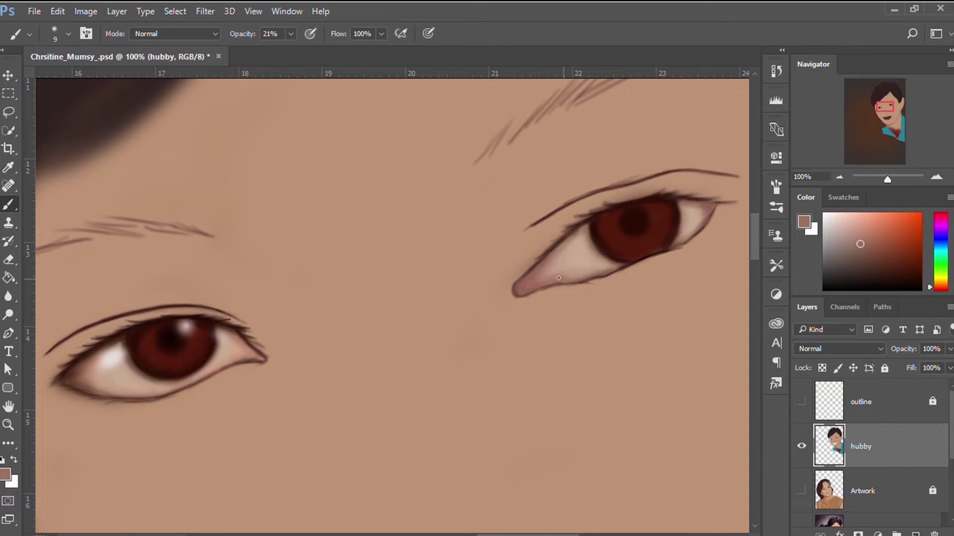
pyautogui.keyDown('alt'); pyautogui.click(596, 258); pyautogui.keyUp('alt')
pyautogui.press(']')
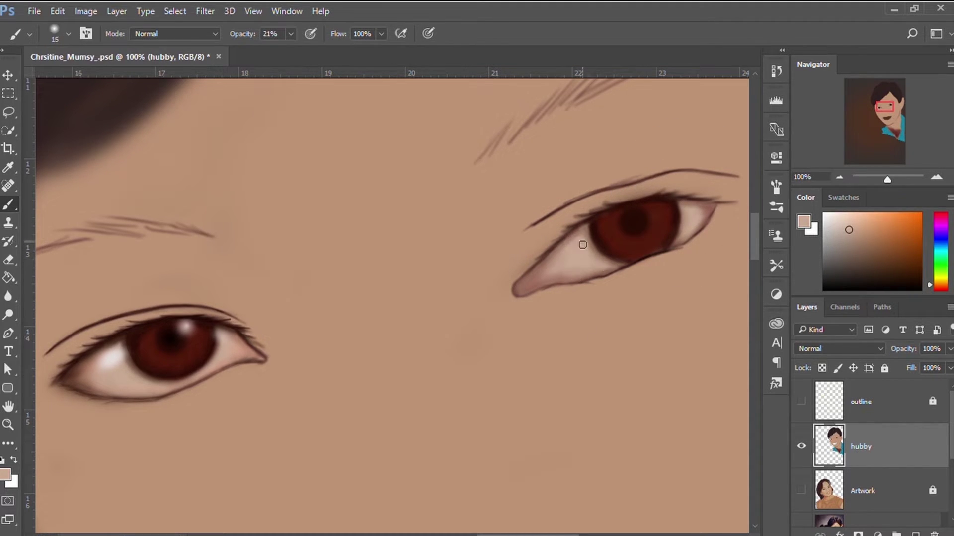
pyautogui.keyDown('alt'); pyautogui.click(588, 247); pyautogui.keyUp('alt')
pyautogui.press('[')
pyautogui.press('[')
pyautogui.press('[')
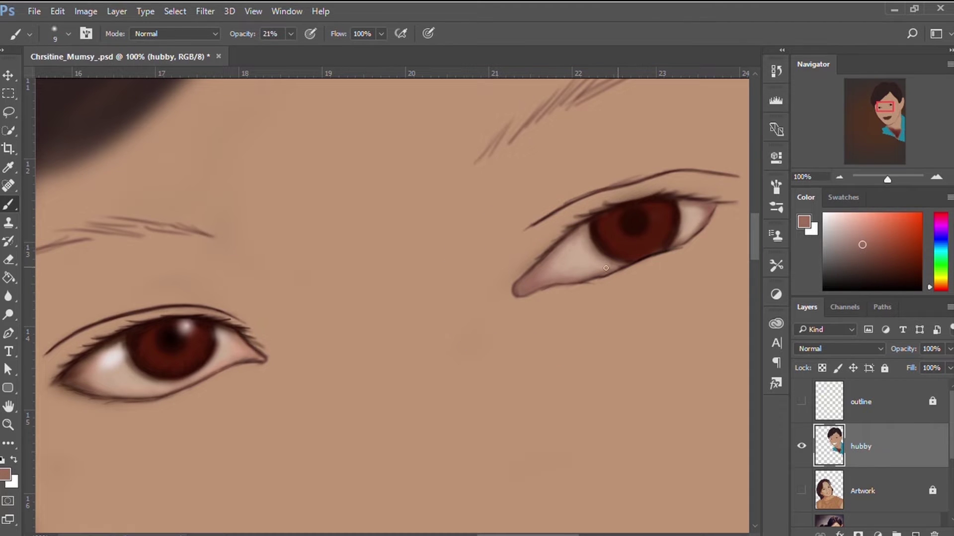
pyautogui.keyDown('alt'); pyautogui.click(591, 210); pyautogui.keyUp('alt')
pyautogui.scroll(3, 713, 219)
# Darken both pupil centres with a sampled near-black at nearly full opacity
pyautogui.keyDown('alt'); pyautogui.click(386, 247); pyautogui.keyUp('alt')
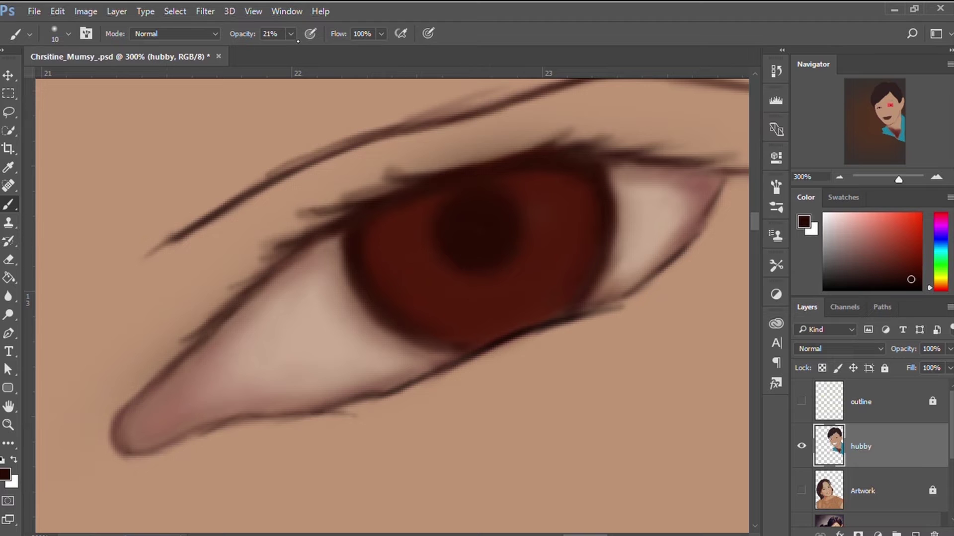
pyautogui.keyDown('alt'); pyautogui.click(470, 261); pyautogui.keyUp('alt')
pyautogui.press('9')
pyautogui.press('6')
pyautogui.press(']')
pyautogui.press(']')
pyautogui.press(']')
pyautogui.click(491, 240)
pyautogui.press('[')
pyautogui.press('[')
pyautogui.press('[')
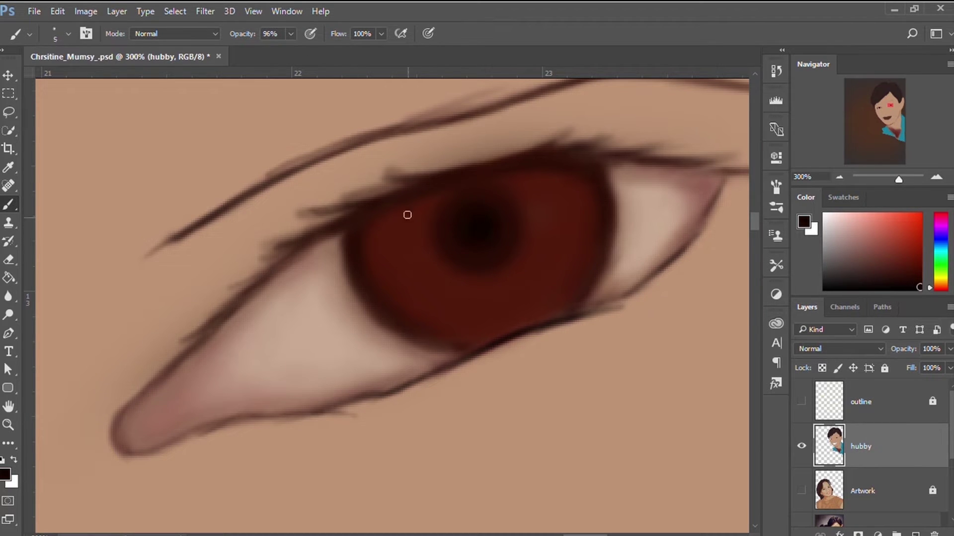
pyautogui.keyDown('alt'); pyautogui.click(404, 213); pyautogui.keyUp('alt')
pyautogui.press('6')
pyautogui.press('2')
# Save the painting and zoom to 100% with both of the husband's eyes in view
pyautogui.hotkey('ctrl', 's')
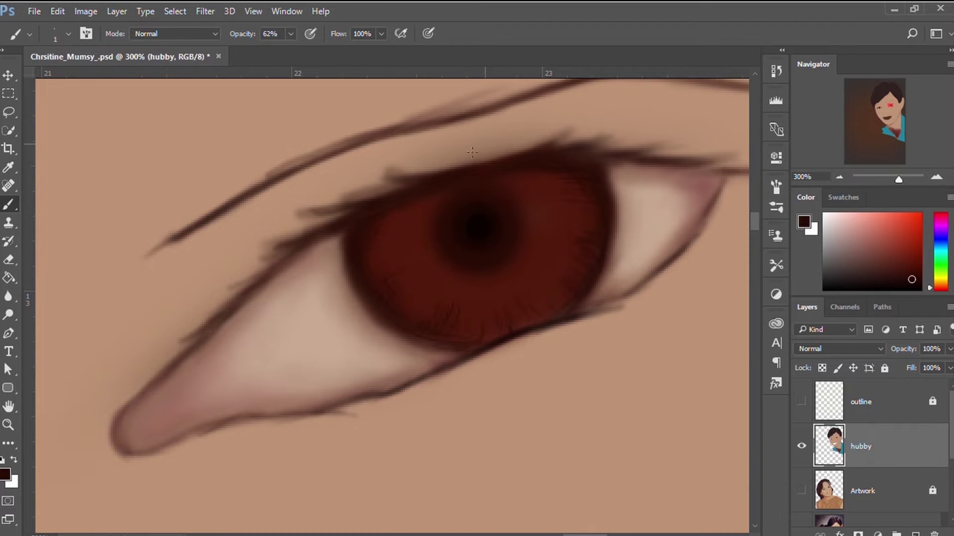
pyautogui.press('1')
pyautogui.press('8')
pyautogui.hotkey('ctrl', '1')
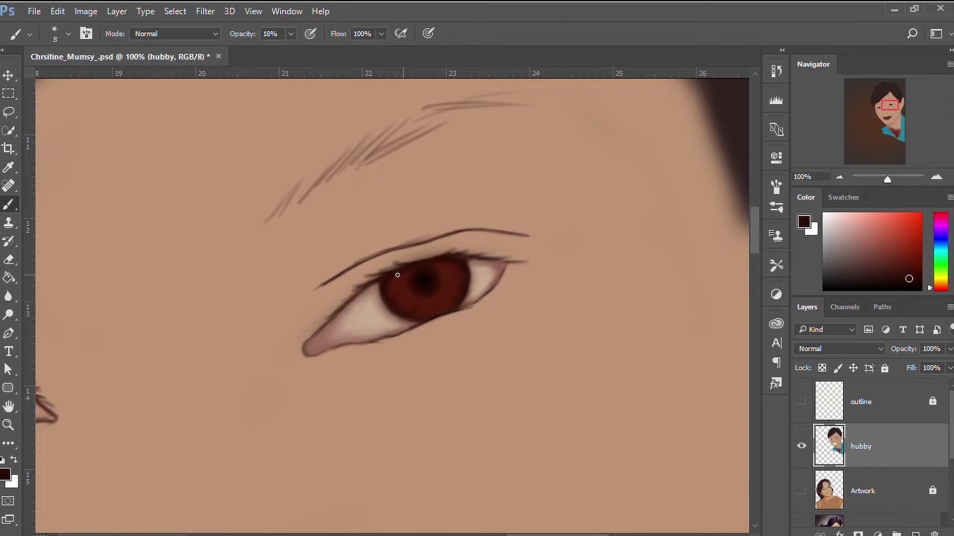
pyautogui.press('6')
pyautogui.press('8')
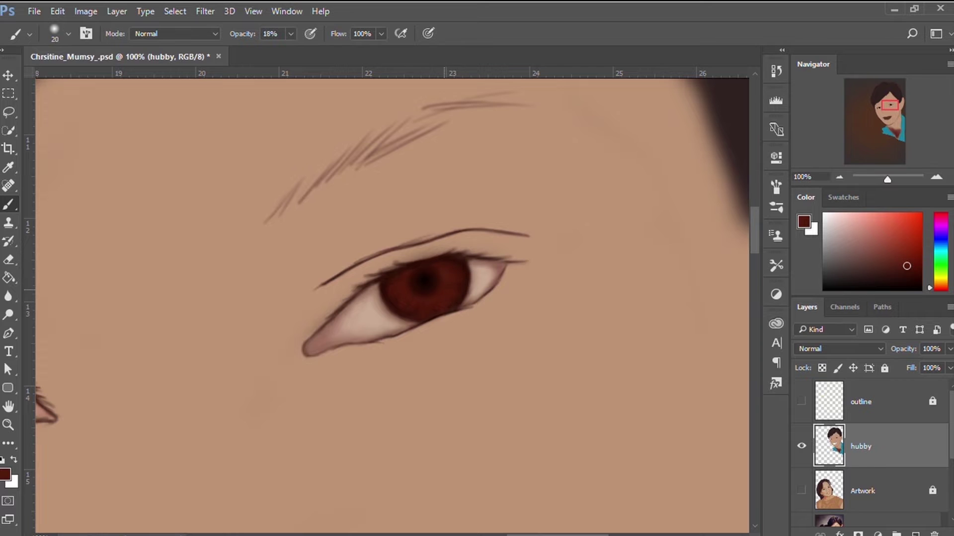
pyautogui.press('d')
pyautogui.moveTo(425, 281); pyautogui.dragTo(581, 212)
# Paint light pink catchlights and highlights on the eyes, checking against the sketch outline
pyautogui.click(801, 401)
pyautogui.click(833, 224)
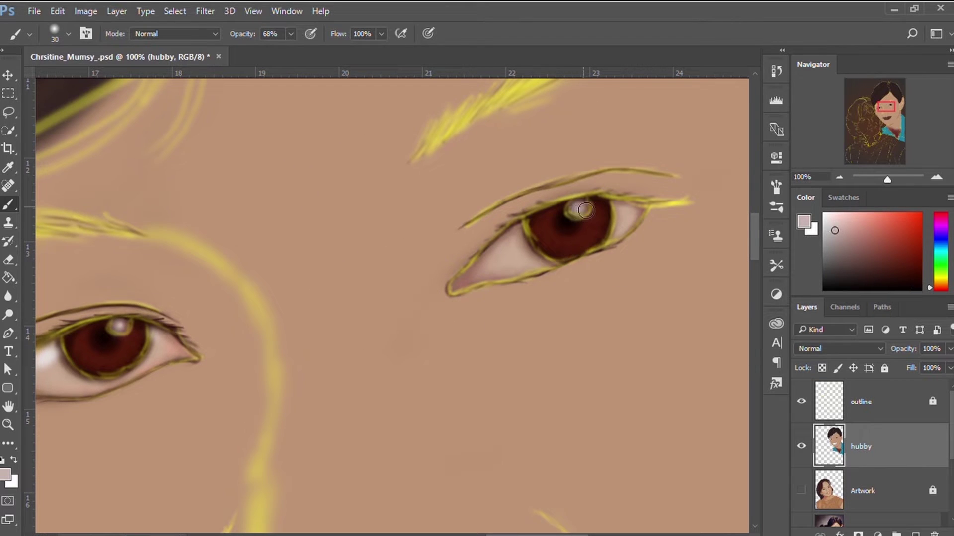
pyautogui.press('[')
pyautogui.keyDown('alt'); pyautogui.click(577, 209); pyautogui.keyUp('alt')
pyautogui.press('3')
pyautogui.press('6')
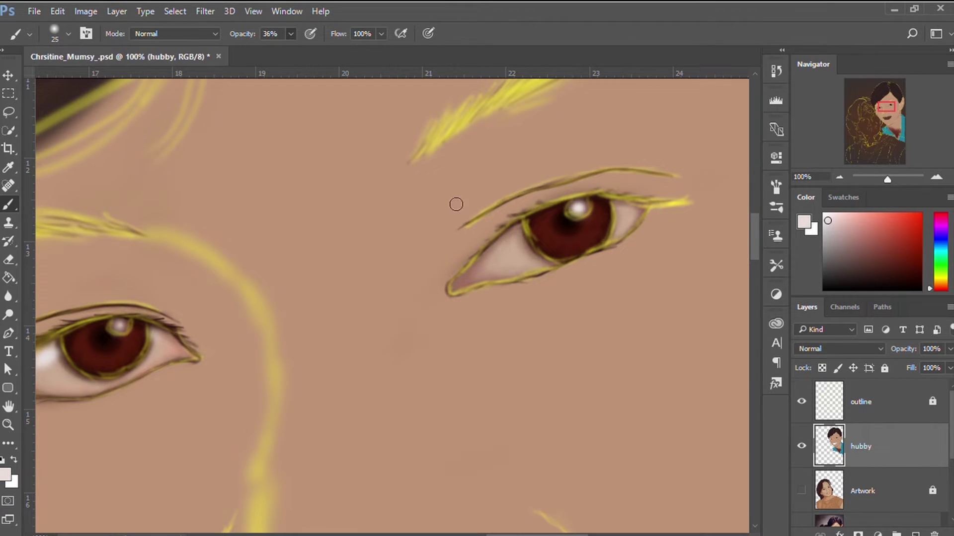
pyautogui.moveTo(502, 251); pyautogui.dragTo(526, 234)
pyautogui.moveTo(611, 211); pyautogui.dragTo(628, 206)
pyautogui.moveTo(153, 344); pyautogui.dragTo(227, 319)
pyautogui.click(801, 402)
# Darken the right eye's inner corner with a dark brown
pyautogui.hotkey('ctrl', '-')
pyautogui.hotkey('ctrl', '-')
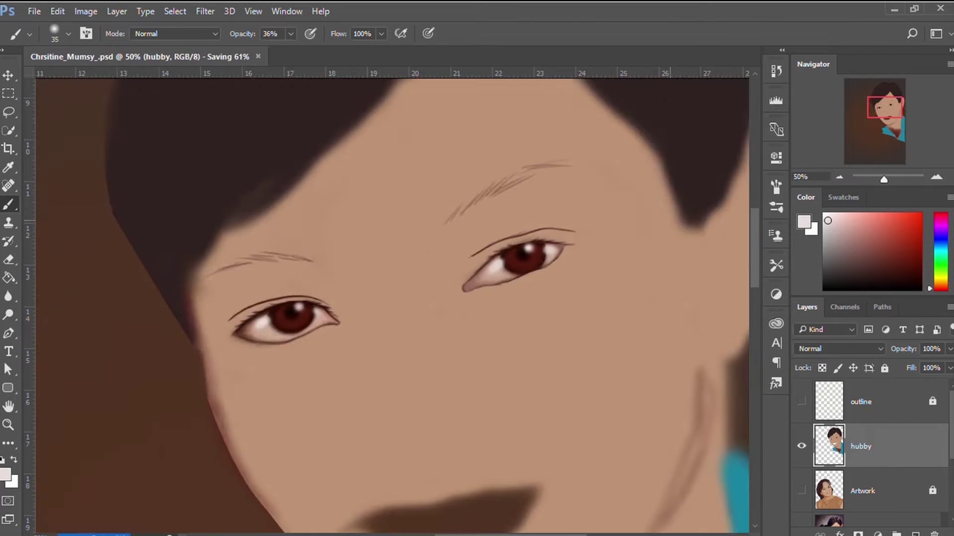
pyautogui.hotkey('ctrl', '-')
pyautogui.hotkey('ctrl', '+')
pyautogui.hotkey('ctrl', '+')
pyautogui.press(']')
pyautogui.keyDown('alt'); pyautogui.click(490, 288); pyautogui.keyUp('alt')
pyautogui.moveTo(495, 278); pyautogui.dragTo(546, 254)
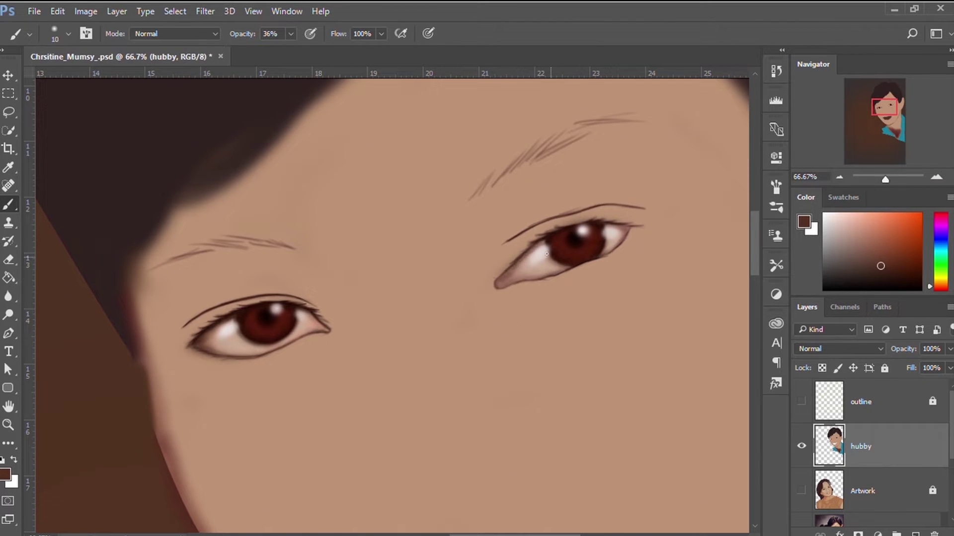
pyautogui.press('[')
pyautogui.press('[')
# Zoom in closer and pan along the eyes, lowering the brush opacity
pyautogui.press(']')
pyautogui.hotkey('ctrl', '+')
pyautogui.moveTo(715, 267); pyautogui.dragTo(684, 281)
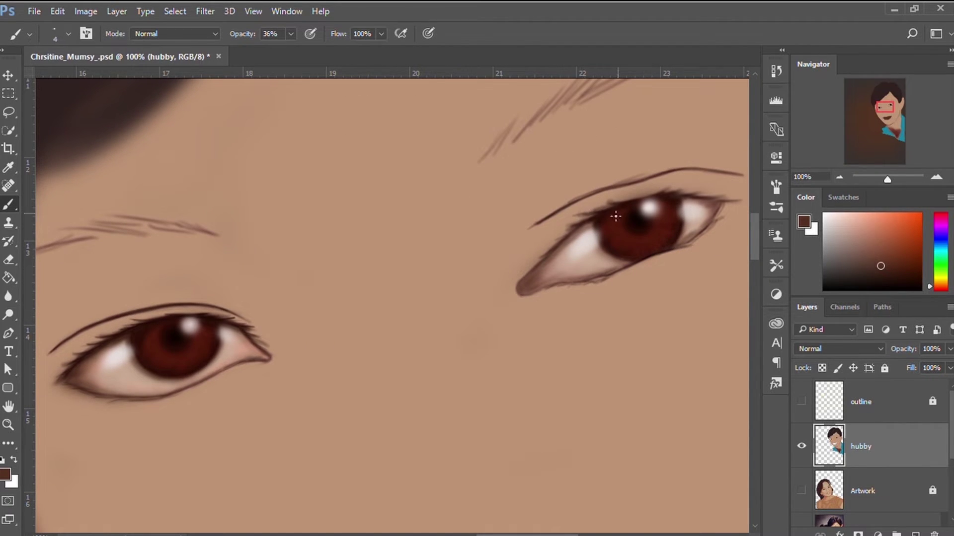
pyautogui.press(']')
pyautogui.press(']')
pyautogui.press(']')
pyautogui.press('1')
pyautogui.press('4')
pyautogui.moveTo(681, 283); pyautogui.dragTo(644, 294)
pyautogui.moveTo(562, 214); pyautogui.dragTo(674, 189)
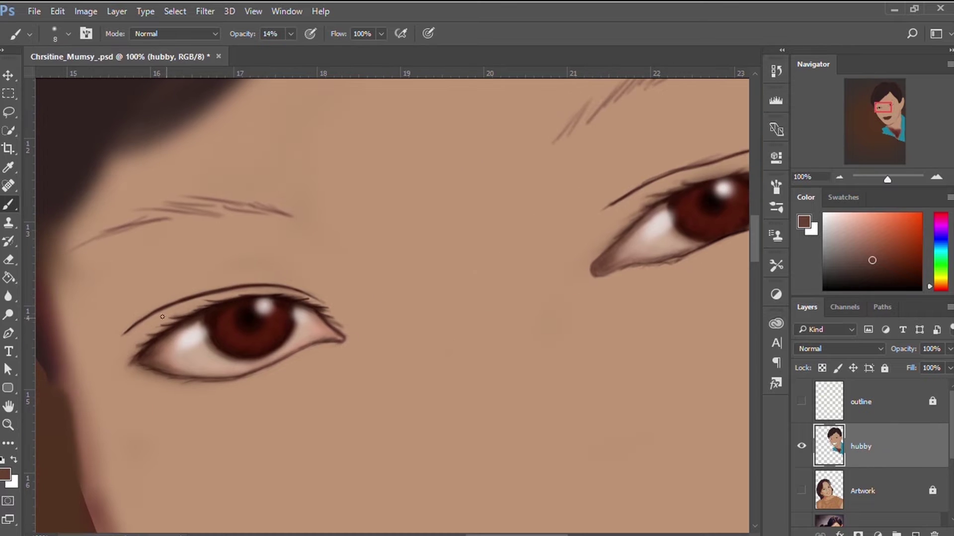
# Sample the skin tone beside the eye, adjust brush size and opacity, and view the whole face
pyautogui.keyDown('alt'); pyautogui.click(146, 328); pyautogui.keyUp('alt')
pyautogui.press(']')
pyautogui.press(']')
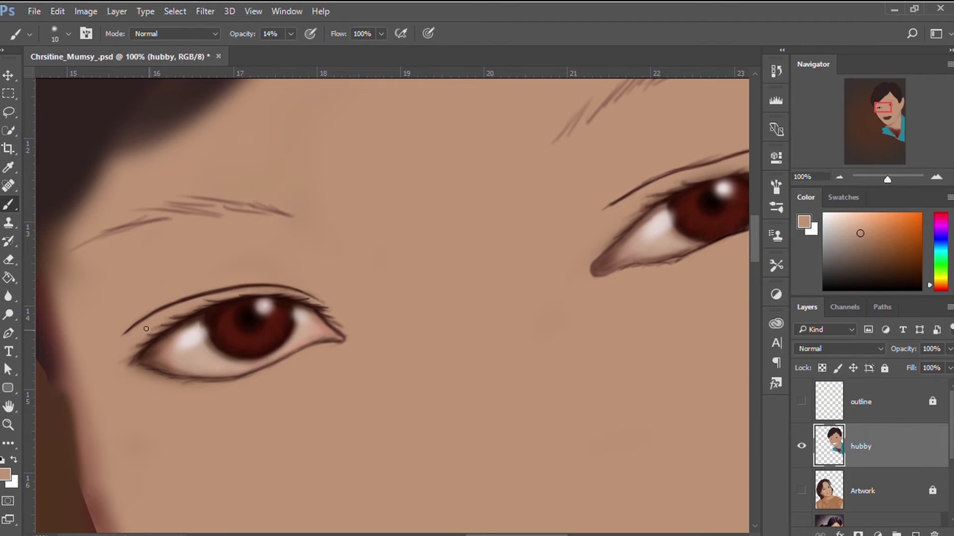
pyautogui.press('[')
pyautogui.moveTo(647, 87); pyautogui.dragTo(459, 131)
pyautogui.press('2')
pyautogui.press('5')
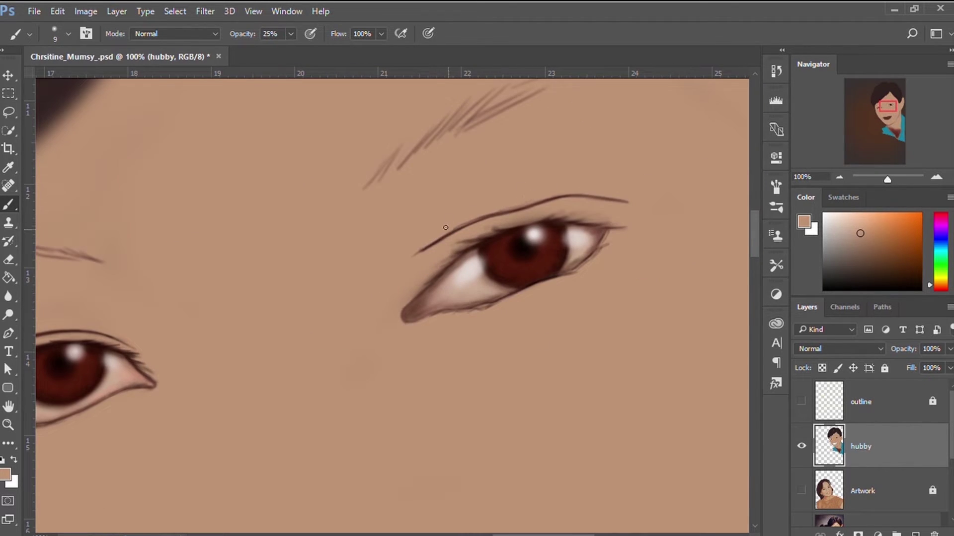
pyautogui.press('1')
pyautogui.press('4')
pyautogui.press(']')
pyautogui.press(']')
pyautogui.hotkey('ctrl', '-')
pyautogui.hotkey('ctrl', '-')
pyautogui.hotkey('ctrl', '-')
# Darken both eyebrows with strokes of the dark red-brown eye colour
pyautogui.click(801, 401)
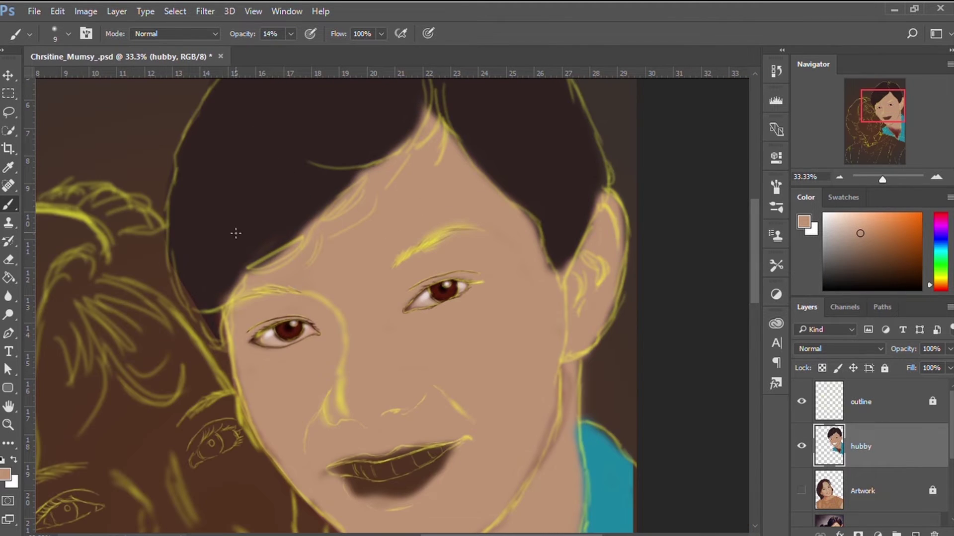
pyautogui.keyDown('alt'); pyautogui.click(234, 230); pyautogui.keyUp('alt')
pyautogui.press(']')
pyautogui.press(']')
pyautogui.press(']')
pyautogui.click(801, 402)
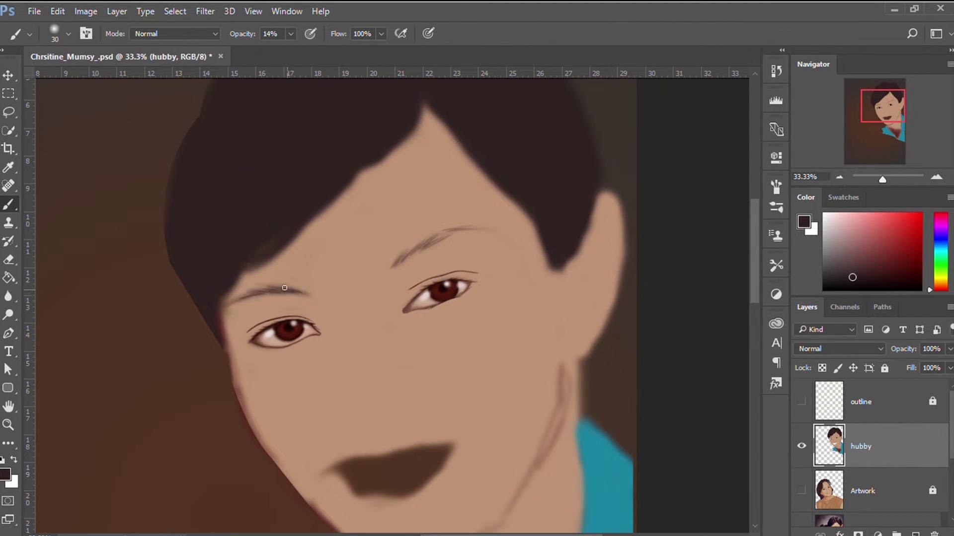
pyautogui.keyDown('alt'); pyautogui.click(415, 307); pyautogui.keyUp('alt')
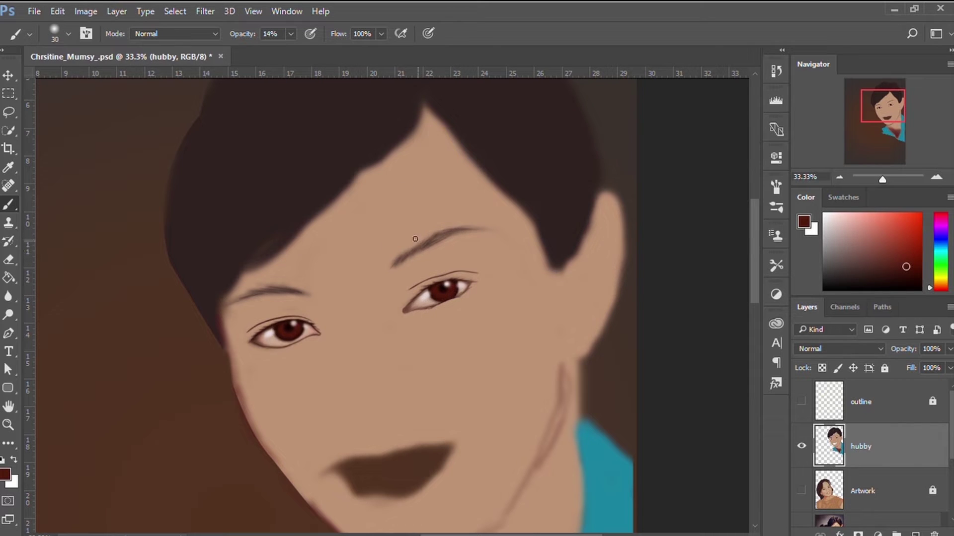
pyautogui.moveTo(408, 255); pyautogui.dragTo(453, 230)
pyautogui.moveTo(287, 285)
pyautogui.mouseDown()
pyautogui.moveTo(238, 301)
pyautogui.moveTo(300, 287)
pyautogui.mouseUp()
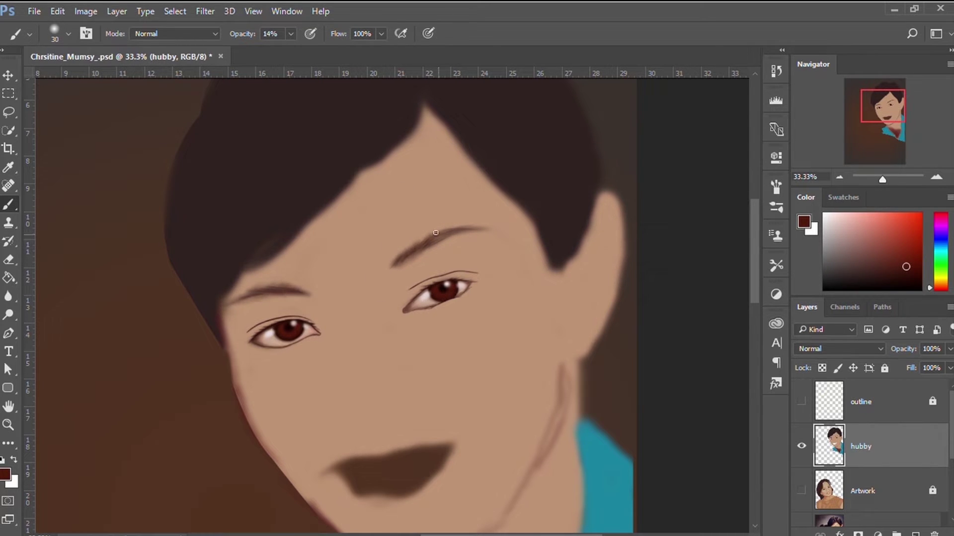
# Show the woman's painted Artwork layer and bring her face into view
pyautogui.click(801, 491)
pyautogui.press('[')
pyautogui.moveTo(71, 463); pyautogui.dragTo(253, 361)
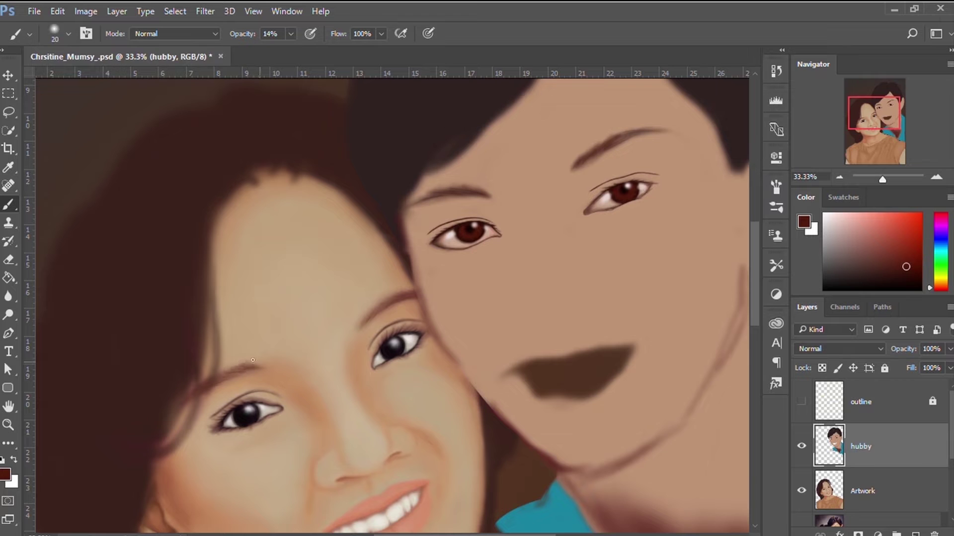
pyautogui.press('[')
pyautogui.press('[')
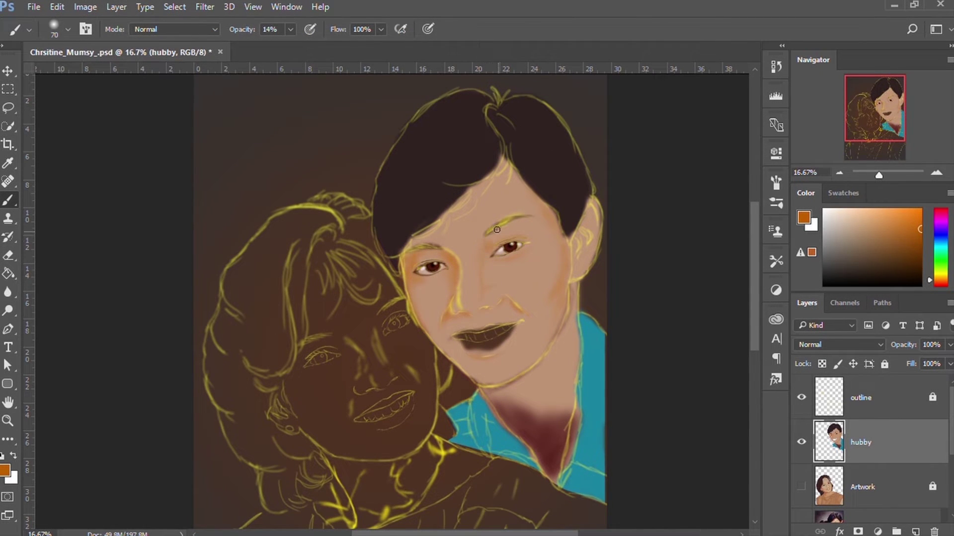
# Soften the shading around the ear and shade the neck with orange-brown
pyautogui.press('[')
pyautogui.press('[')
pyautogui.press(']')
pyautogui.press(']')
pyautogui.press(']')
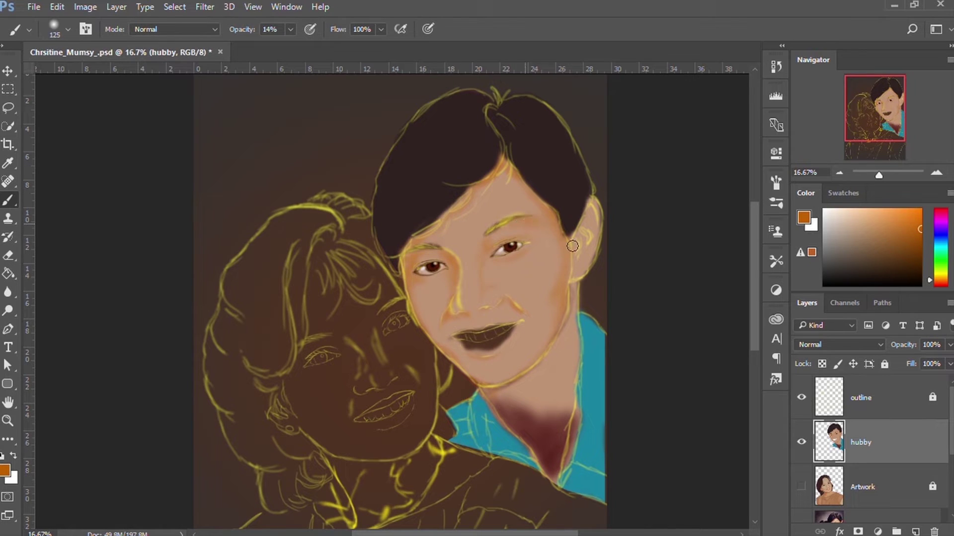
pyautogui.moveTo(572, 246); pyautogui.dragTo(576, 240)
pyautogui.press('[')
pyautogui.press('[')
pyautogui.press(']')
pyautogui.press(']')
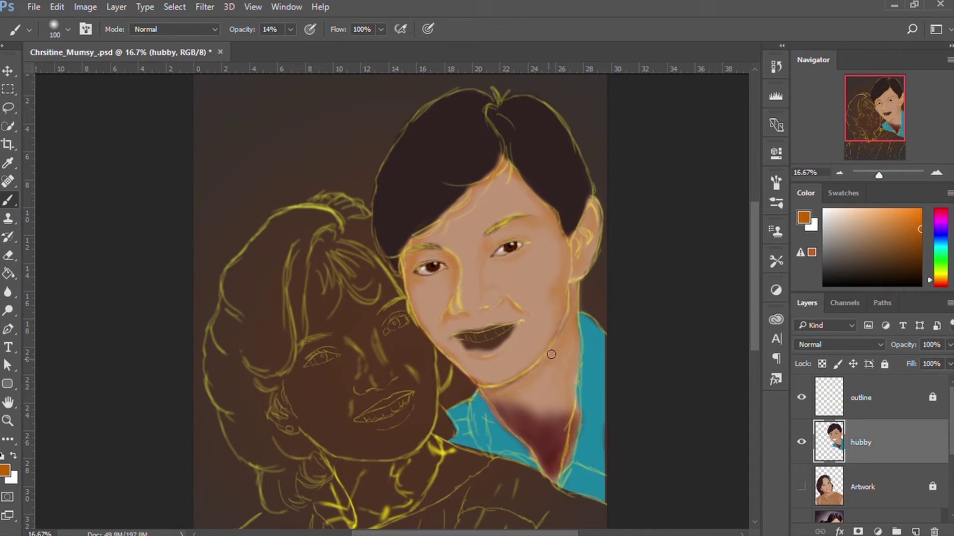
pyautogui.moveTo(566, 441); pyautogui.dragTo(530, 381)
# Deepen the neck shadow below the jaw with a dark maroon
pyautogui.keyDown('alt'); pyautogui.click(549, 401); pyautogui.keyUp('alt')
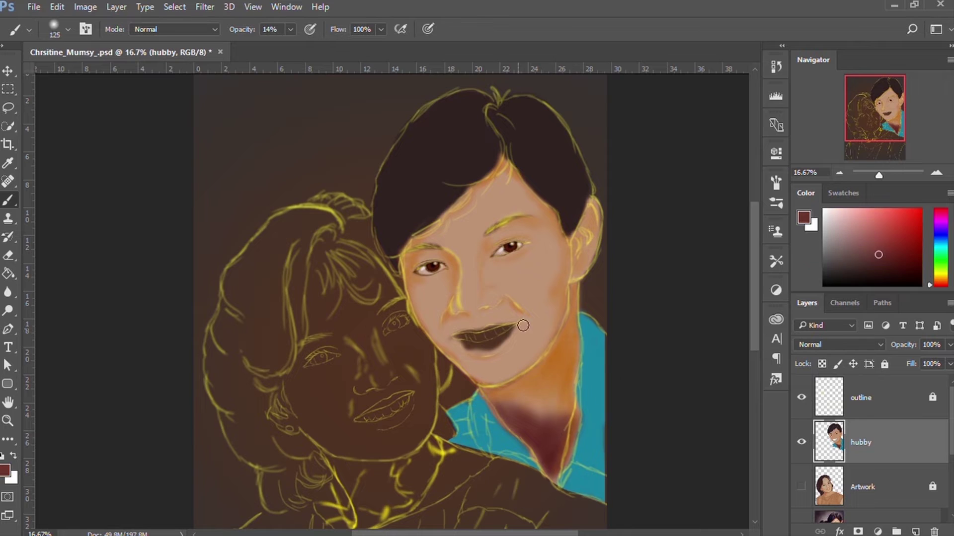
pyautogui.keyDown('alt'); pyautogui.click(558, 383); pyautogui.keyUp('alt')
pyautogui.keyDown('alt'); pyautogui.click(558, 452); pyautogui.keyUp('alt')
pyautogui.press('2')
pyautogui.press(']')
pyautogui.moveTo(538, 428); pyautogui.dragTo(506, 398)
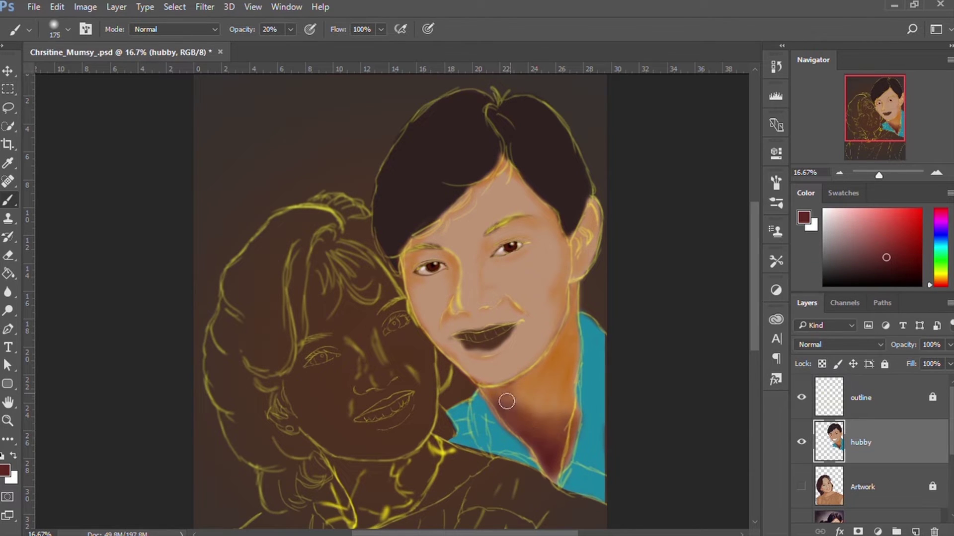
pyautogui.scroll(1, 478, 413)
pyautogui.press('[')
pyautogui.press('[')
pyautogui.press('[')
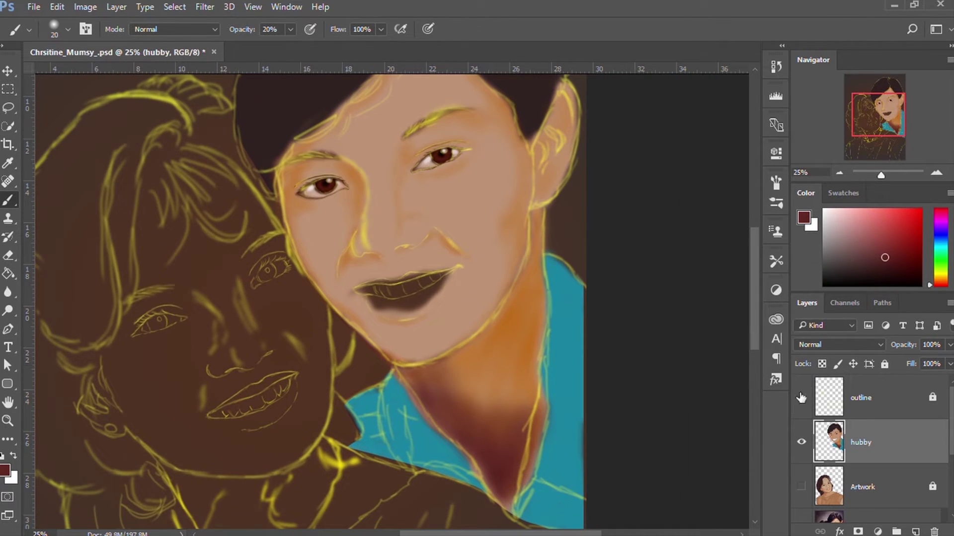
pyautogui.press(']')
pyautogui.press(']')
pyautogui.press(']')
# Soften the jawline edge with tan sampled from the face at lower opacity
pyautogui.keyDown('alt'); pyautogui.click(392, 372); pyautogui.keyUp('alt')
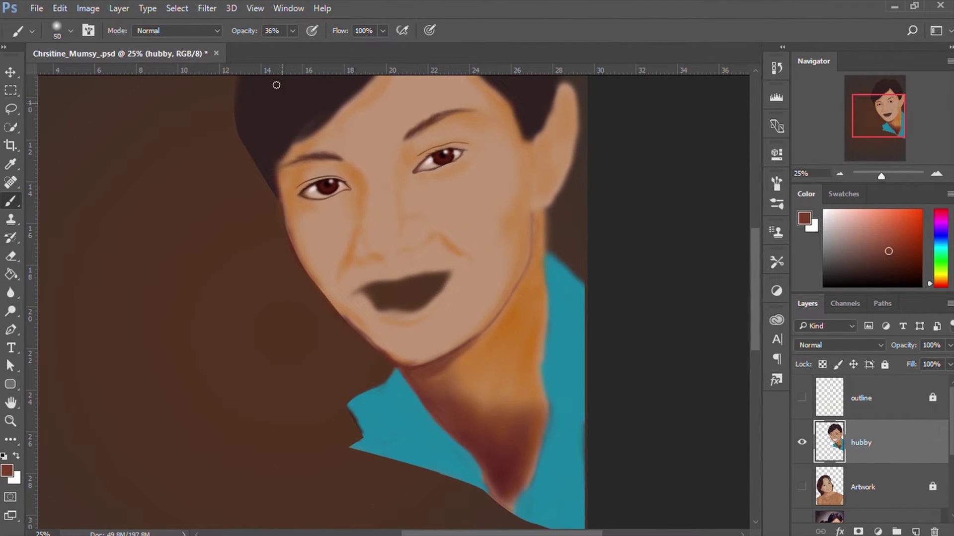
pyautogui.press('[')
pyautogui.press('1')
pyautogui.press('5')
pyautogui.keyDown('alt'); pyautogui.click(287, 207); pyautogui.keyUp('alt')
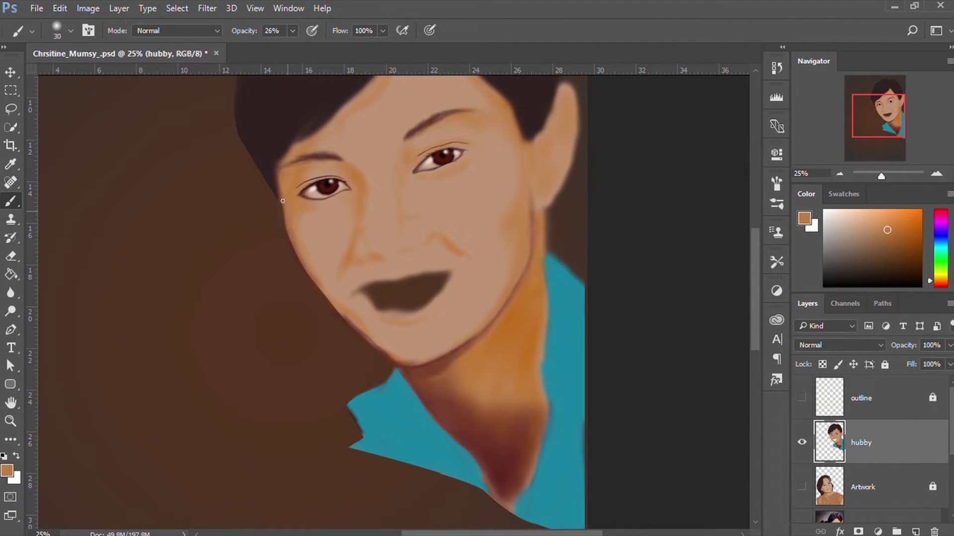
pyautogui.press(']')
pyautogui.moveTo(336, 307); pyautogui.dragTo(384, 349)
# Pick a lighter tan skin colour sampled from the face, and save the painting
pyautogui.press('[')
pyautogui.press('[')
pyautogui.press('[')
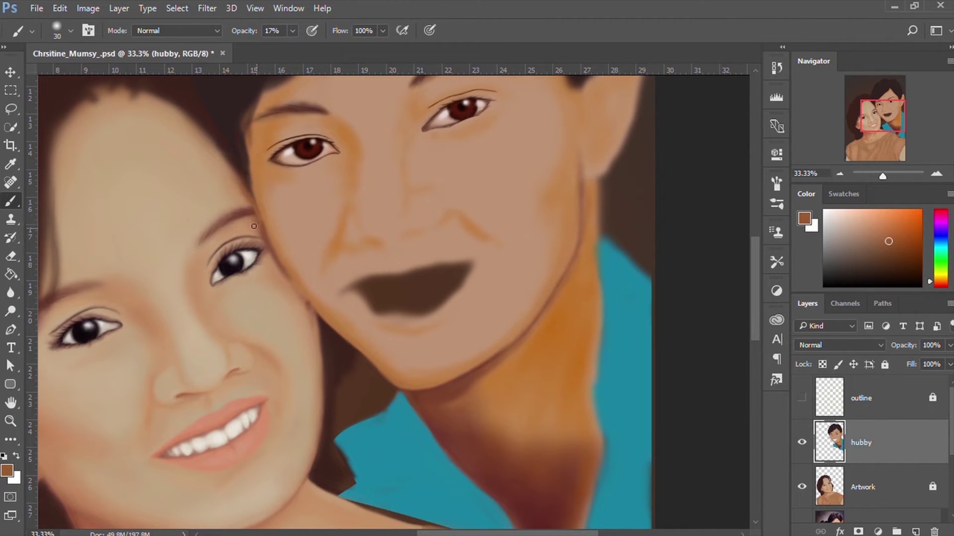
pyautogui.keyDown('alt'); pyautogui.click(282, 256); pyautogui.keyUp('alt')
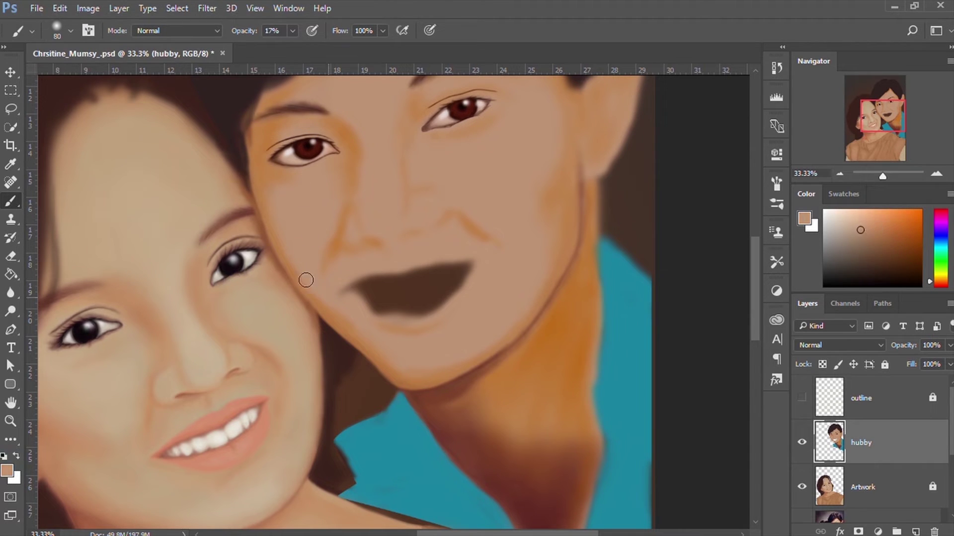
pyautogui.hotkey('ctrl', 's')
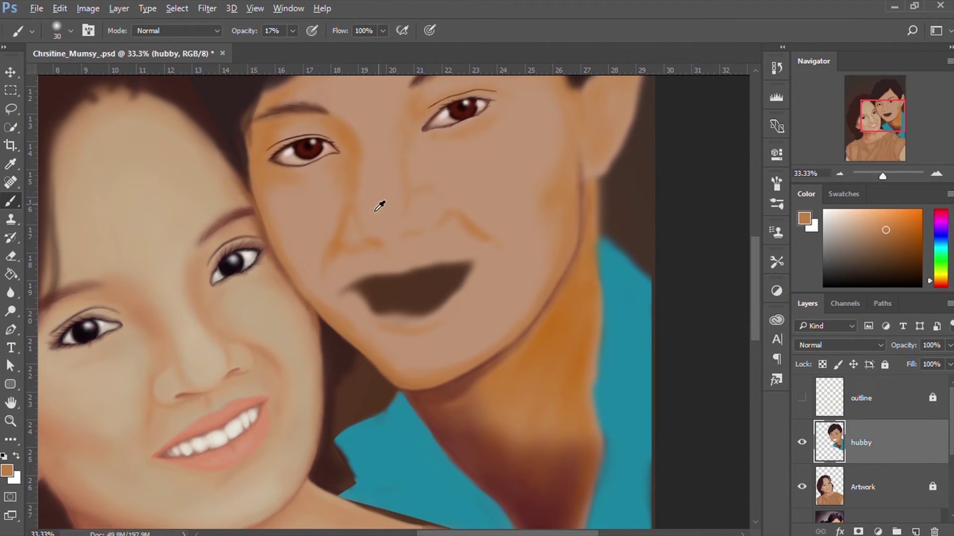
pyautogui.keyDown('alt'); pyautogui.click(379, 204); pyautogui.keyUp('alt')
pyautogui.keyDown('alt'); pyautogui.click(347, 228); pyautogui.keyUp('alt')
pyautogui.press(']')
pyautogui.press(']')
pyautogui.press(']')
pyautogui.keyDown('alt'); pyautogui.click(403, 365); pyautogui.keyUp('alt')
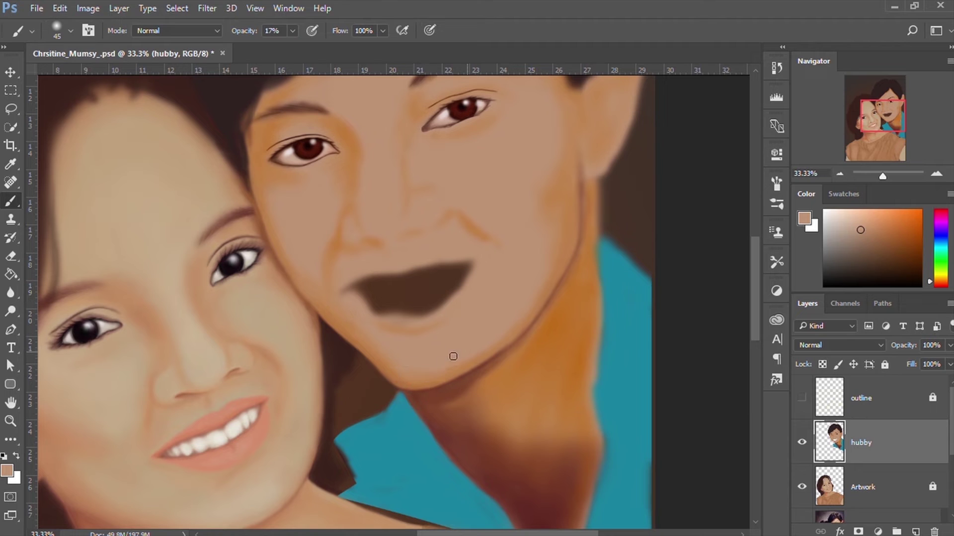
# Sample darker orange-brown and red-brown tones from the neck at a larger brush size, saving again
pyautogui.keyDown('alt'); pyautogui.click(579, 303); pyautogui.keyUp('alt')
pyautogui.press(']')
pyautogui.keyDown('alt'); pyautogui.click(586, 455); pyautogui.keyUp('alt')
pyautogui.hotkey('ctrl', 's')
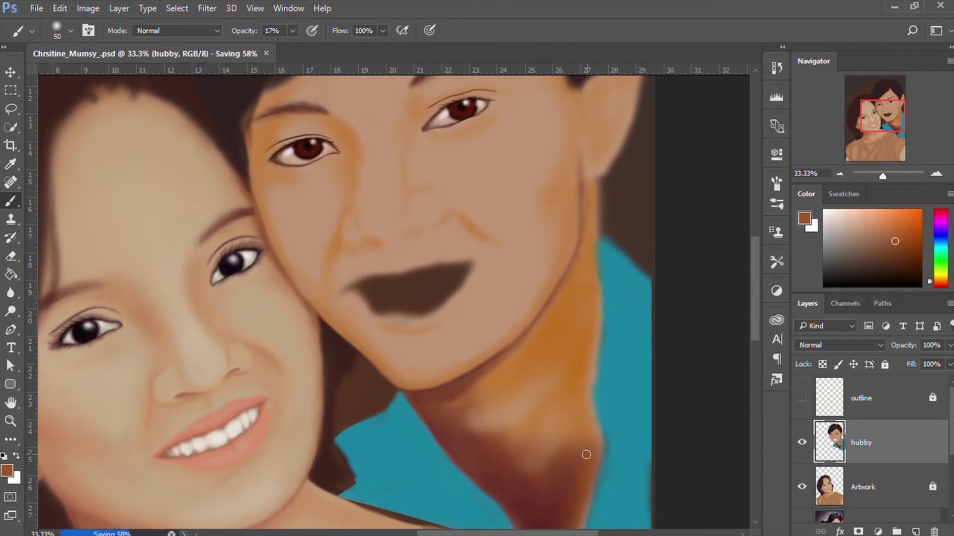
pyautogui.keyDown('alt'); pyautogui.click(550, 504); pyautogui.keyUp('alt')
pyautogui.press('[')
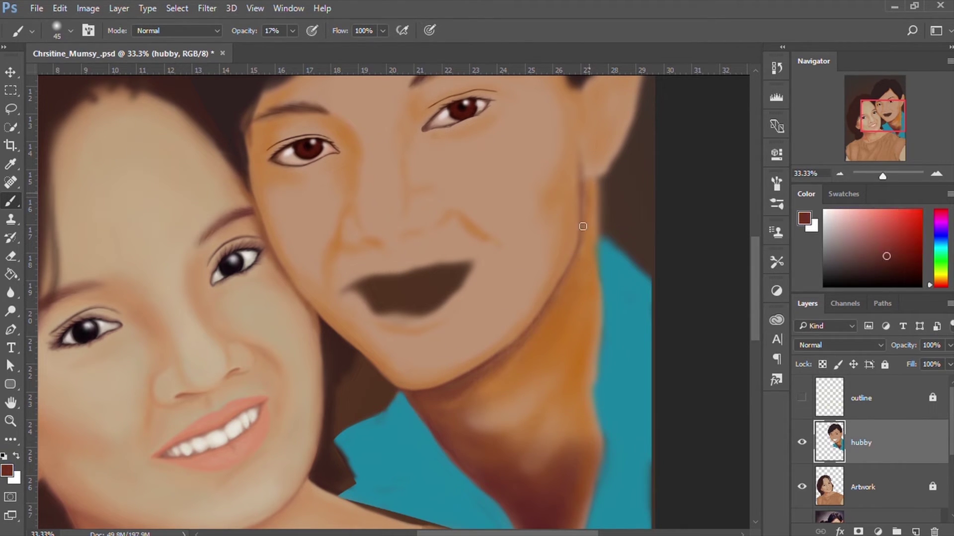
# Zoom out and paint orange skin tone over the man's dark neck shading
pyautogui.hotkey('ctrl', '-')
pyautogui.keyDown('alt'); pyautogui.click(497, 308); pyautogui.keyUp('alt')
pyautogui.press('1')
pyautogui.press('5')
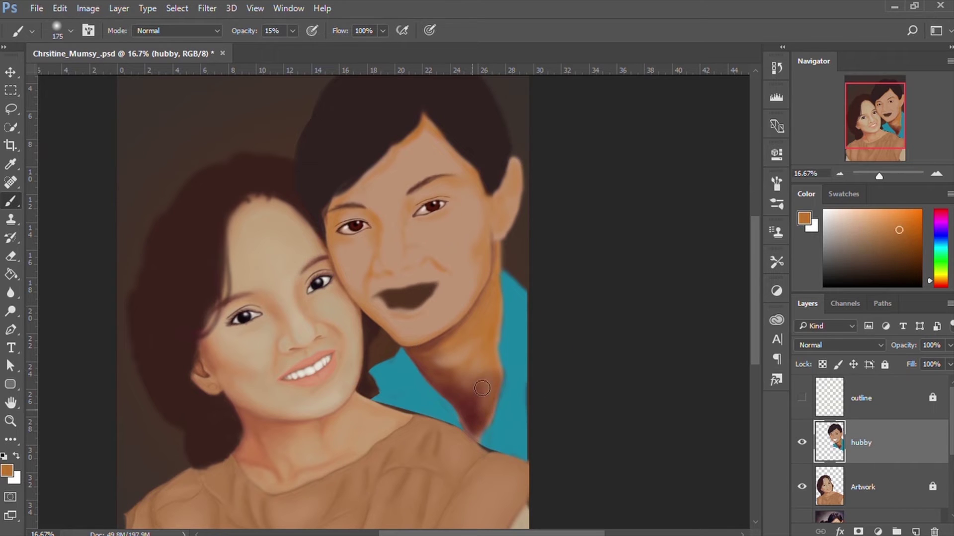
pyautogui.moveTo(482, 388); pyautogui.dragTo(490, 366)
pyautogui.keyDown('alt'); pyautogui.click(476, 431); pyautogui.keyUp('alt')
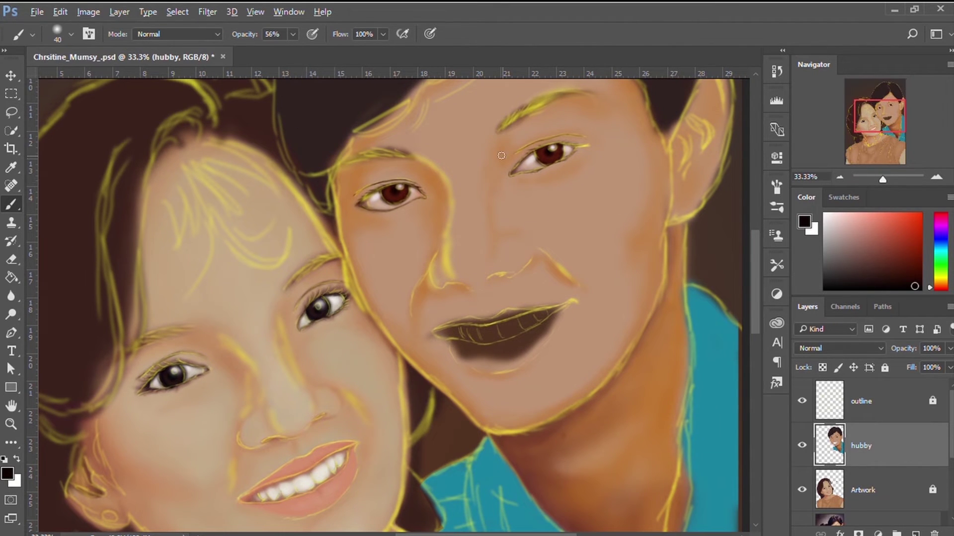
# Sample orange skin, navy and teal colours to begin shading the neck and collar
pyautogui.keyDown('alt'); pyautogui.click(421, 273); pyautogui.keyUp('alt')
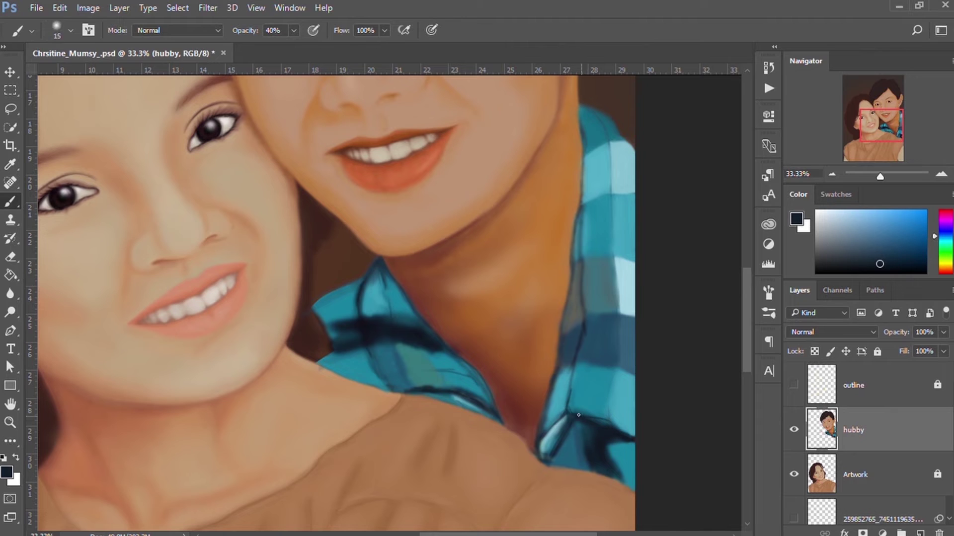
pyautogui.keyDown('alt'); pyautogui.click(551, 457); pyautogui.keyUp('alt')
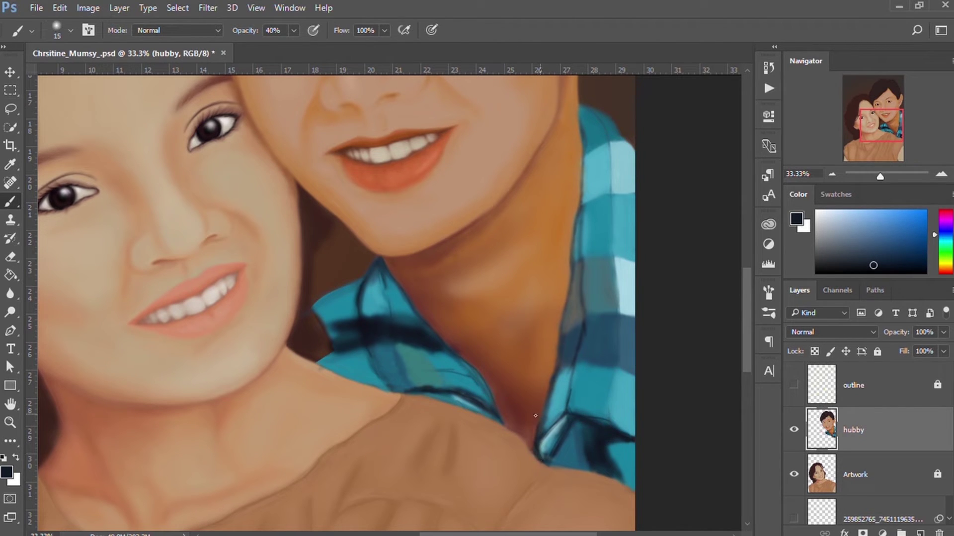
pyautogui.press('[')
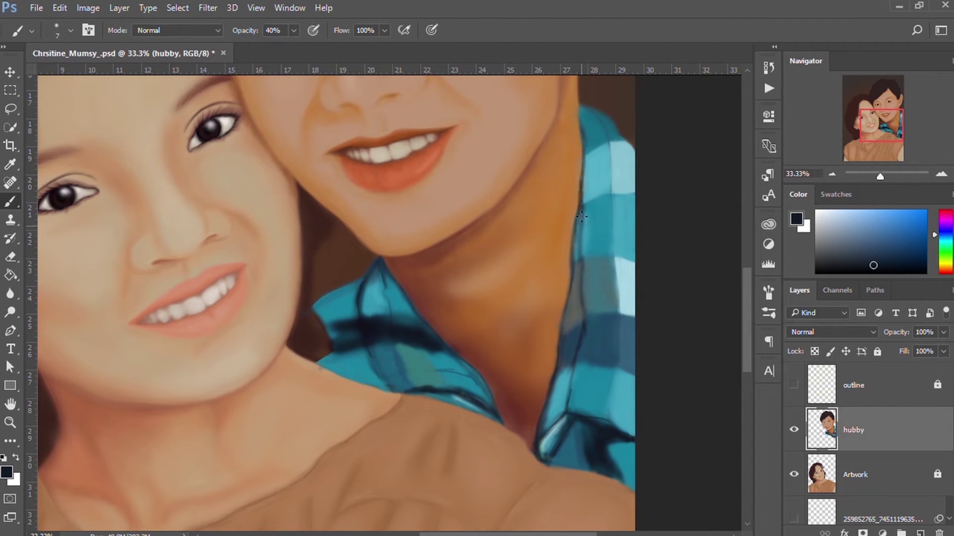
pyautogui.keyDown('alt'); pyautogui.click(574, 234); pyautogui.keyUp('alt')
pyautogui.keyDown('alt'); pyautogui.click(572, 249); pyautogui.keyUp('alt')
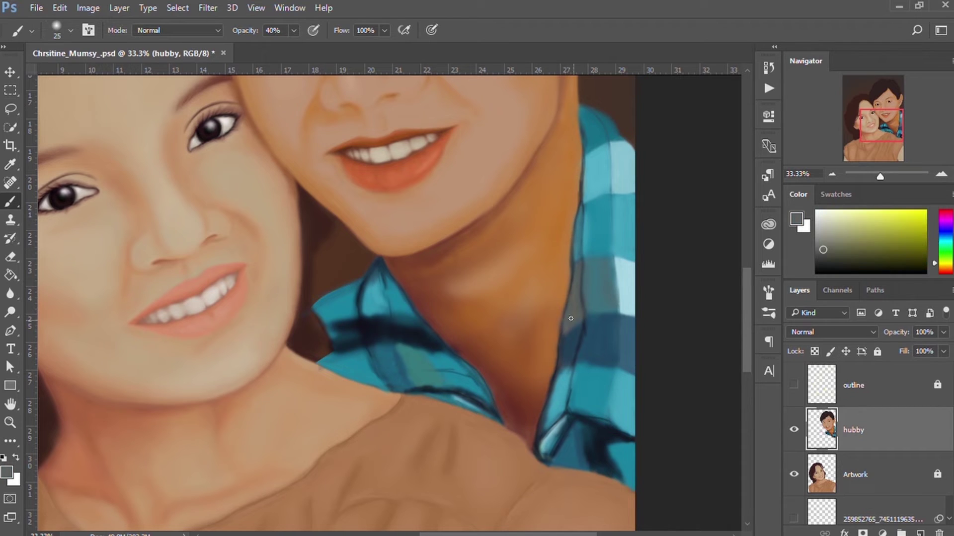
pyautogui.press(']')
pyautogui.keyDown('alt'); pyautogui.click(571, 324); pyautogui.keyUp('alt')
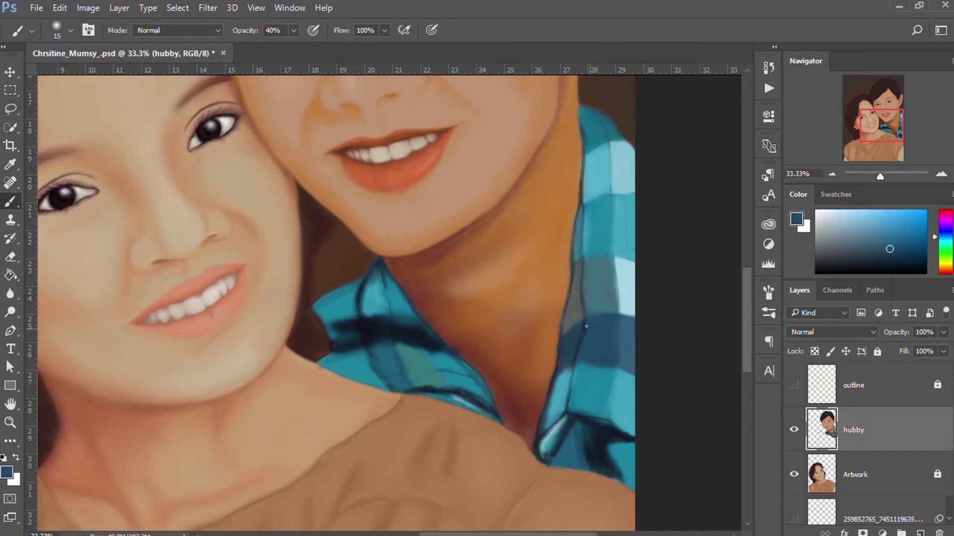
# Shade the neck with brown and dark reddish-brown shadow tones, lightening with reddish-brown skin
pyautogui.keyDown('alt'); pyautogui.click(546, 348); pyautogui.keyUp('alt')
pyautogui.press(']')
pyautogui.press(']')
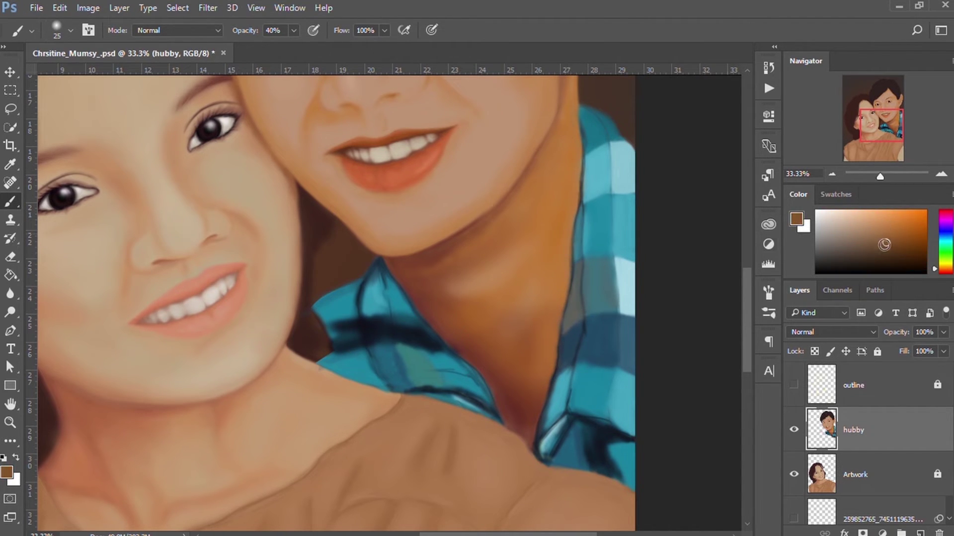
pyautogui.press('[')
pyautogui.keyDown('alt'); pyautogui.click(470, 331); pyautogui.keyUp('alt')
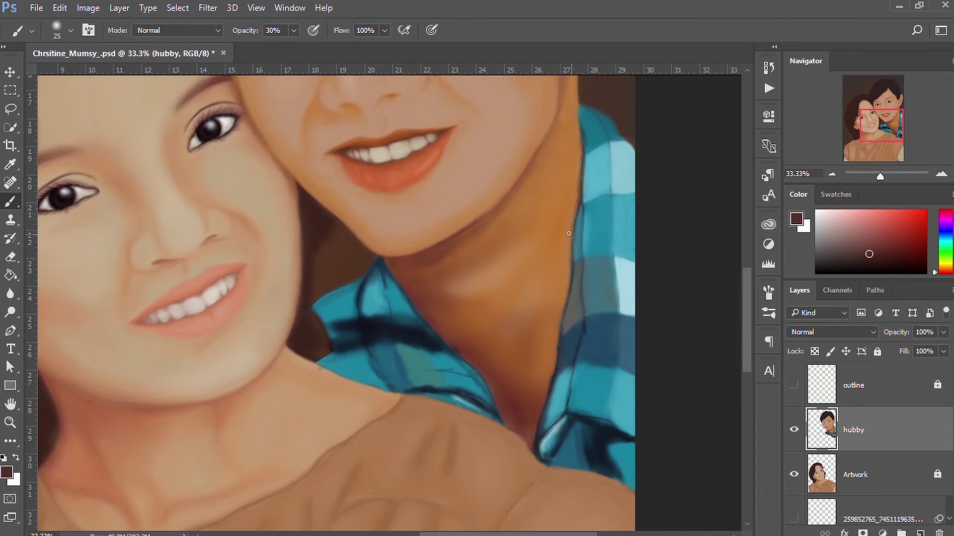
pyautogui.keyDown('alt'); pyautogui.click(569, 234); pyautogui.keyUp('alt')
pyautogui.scroll(3, 596, 189)
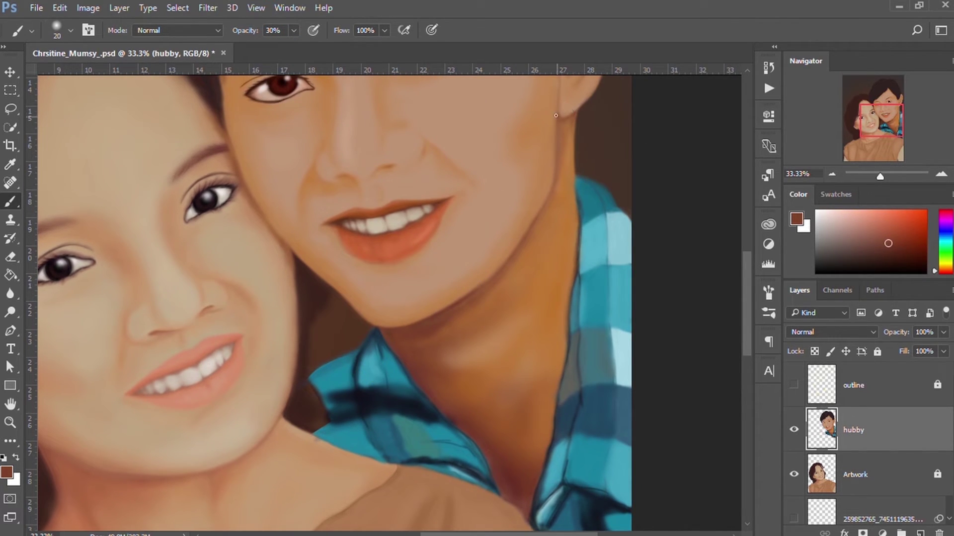
pyautogui.press(']')
pyautogui.press(']')
pyautogui.press(']')
# Blend the neck-shirt edge using orange-tan skin, dark brown and teal
pyautogui.keyDown('alt'); pyautogui.click(564, 148); pyautogui.keyUp('alt')
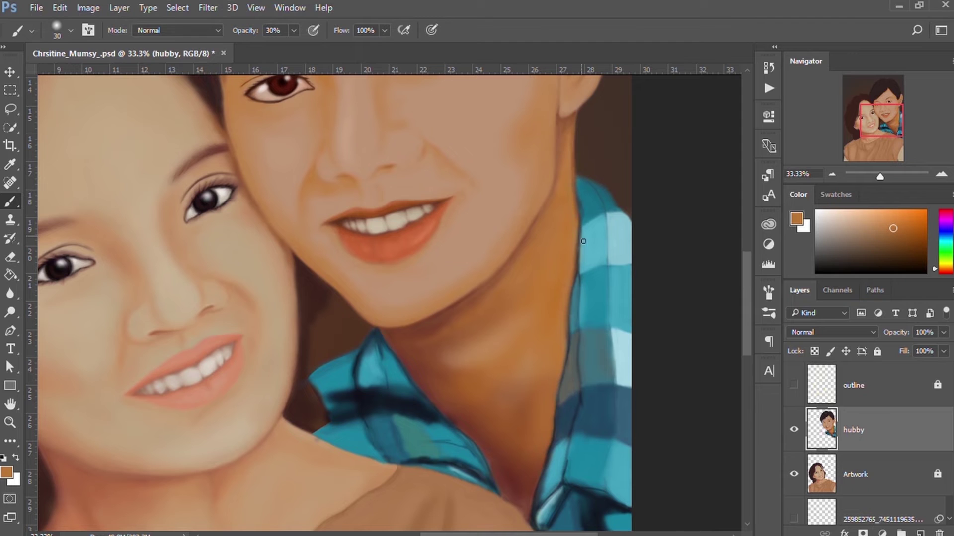
pyautogui.keyDown('alt'); pyautogui.click(583, 241); pyautogui.keyUp('alt')
pyautogui.press('[')
pyautogui.keyDown('alt'); pyautogui.click(574, 275); pyautogui.keyUp('alt')
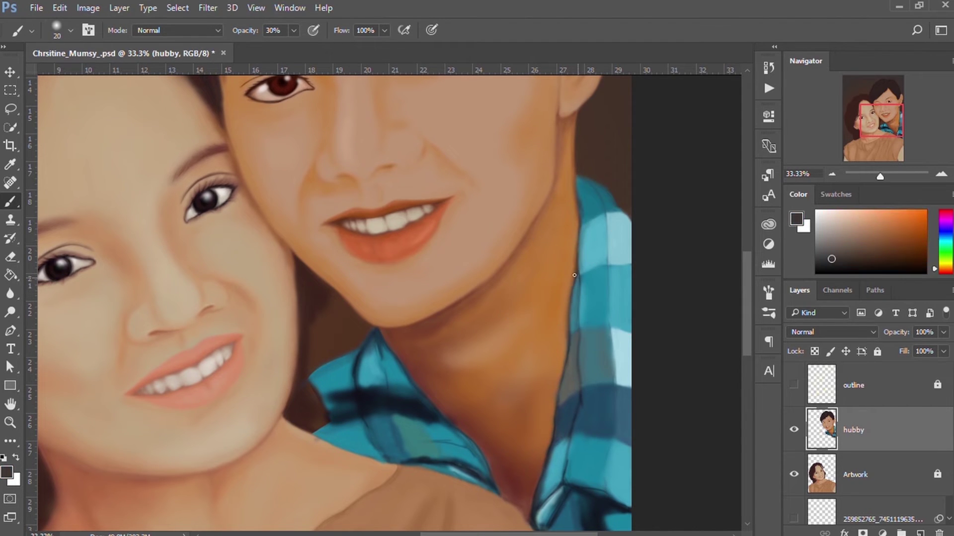
pyautogui.press(']')
pyautogui.press(']')
pyautogui.keyDown('alt'); pyautogui.click(579, 281); pyautogui.keyUp('alt')
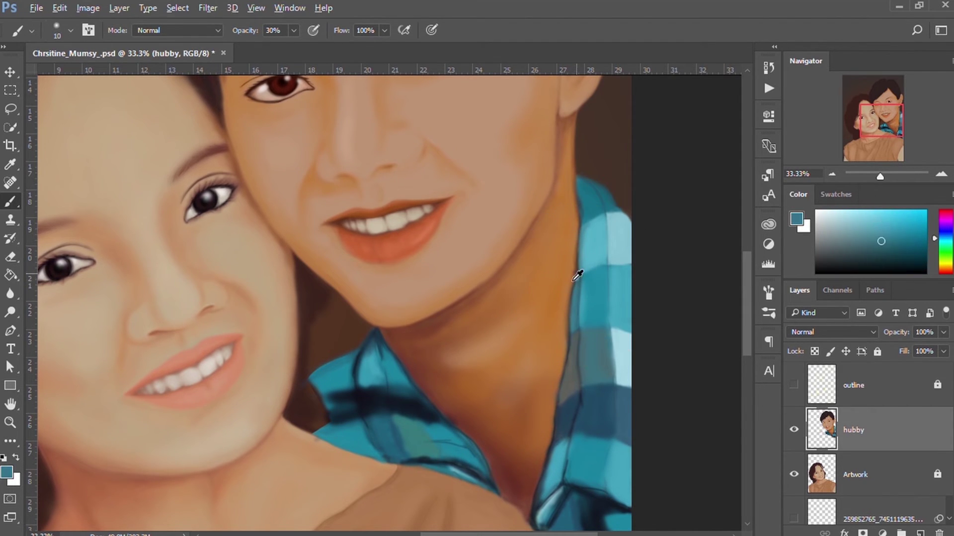
# Zoom in, save, and refine the collar with dark teal-grey and darker teal beside brown neck
pyautogui.hotkey('ctrl', '+')
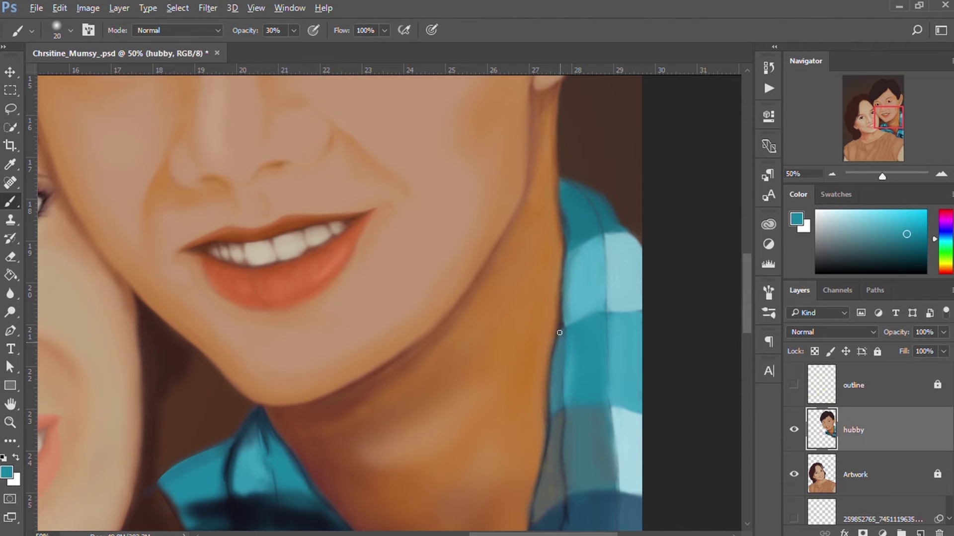
pyautogui.press('[')
pyautogui.hotkey('ctrl', 's')
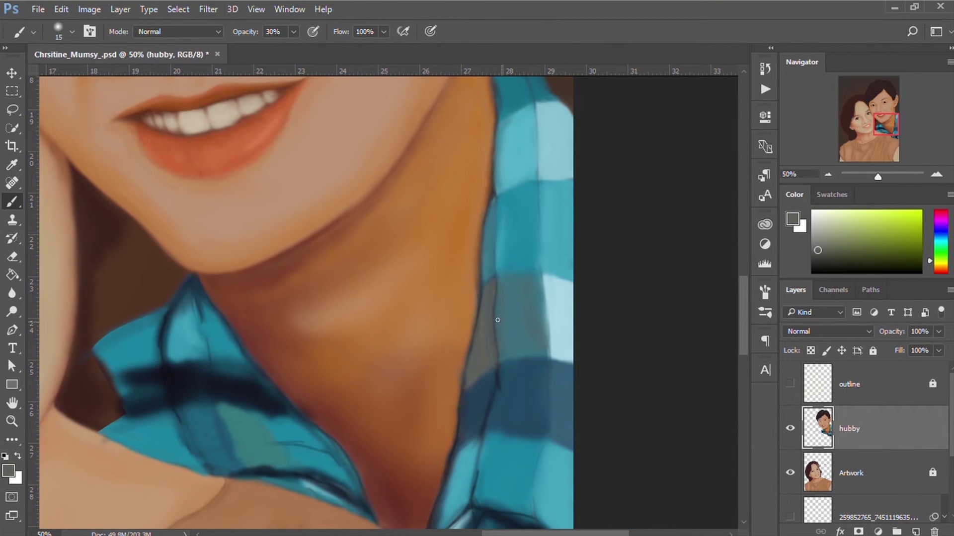
pyautogui.keyDown('alt'); pyautogui.click(497, 320); pyautogui.keyUp('alt')
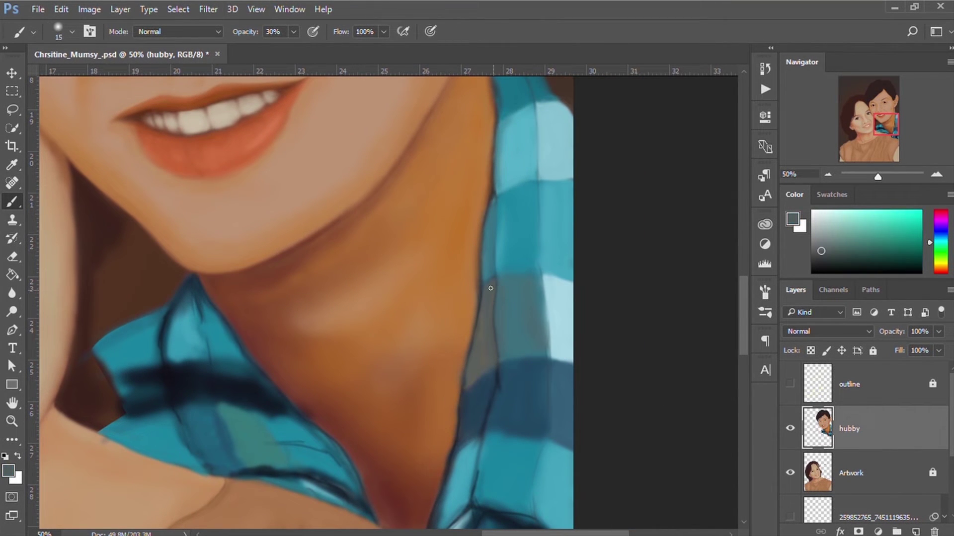
pyautogui.click(819, 260)
pyautogui.press('[')
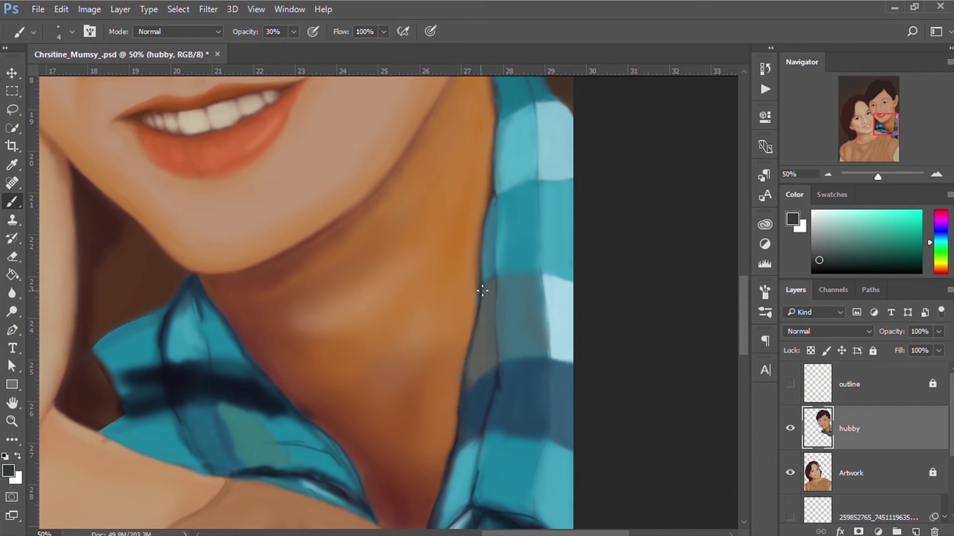
pyautogui.keyDown('alt'); pyautogui.click(475, 291); pyautogui.keyUp('alt')
# Paint dark red shadow creases along the lower collar
pyautogui.keyDown('alt'); pyautogui.click(394, 505); pyautogui.keyUp('alt')
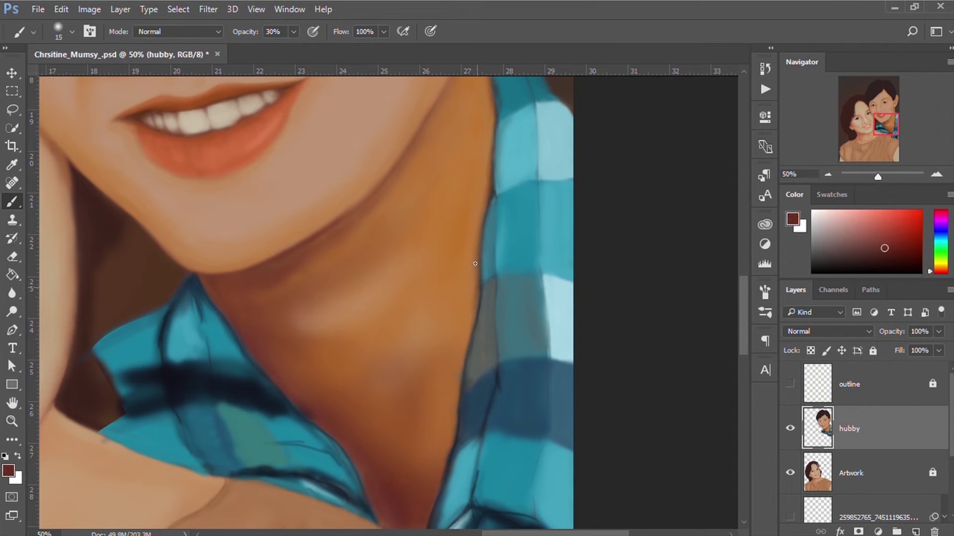
pyautogui.press(']')
pyautogui.moveTo(428, 507); pyautogui.dragTo(438, 404)
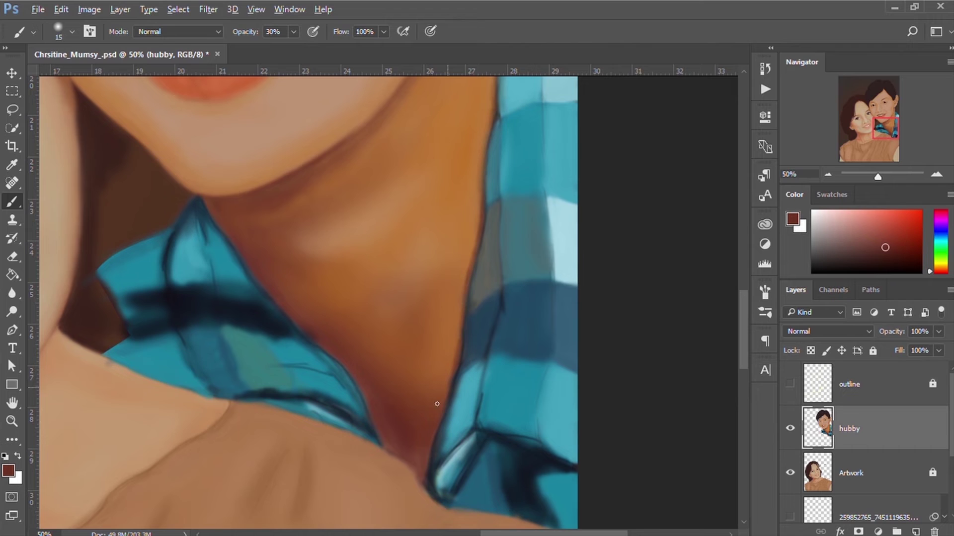
pyautogui.keyDown('alt'); pyautogui.click(312, 342); pyautogui.keyUp('alt')
pyautogui.press('[')
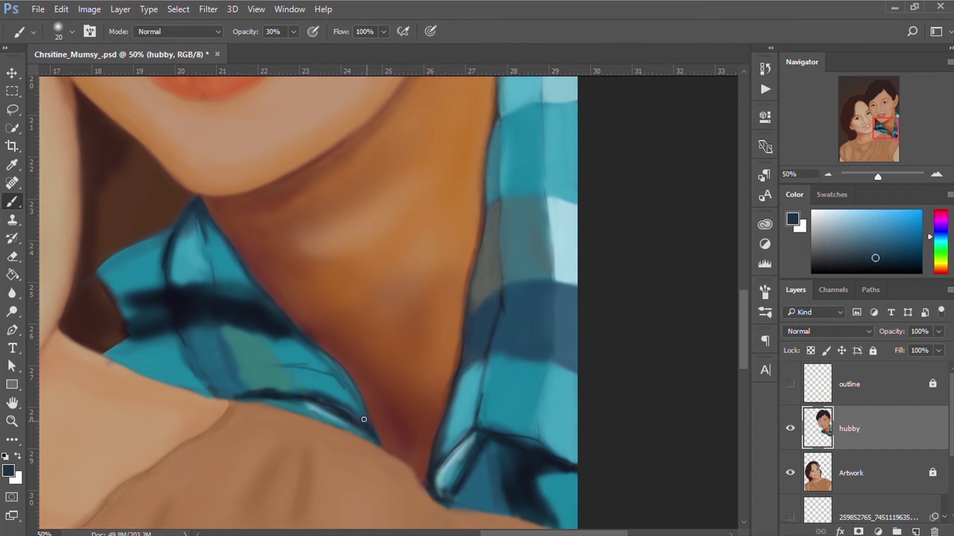
# Touch up the collar in teal, then bring the mouth and neck back into view
pyautogui.keyDown('alt'); pyautogui.click(360, 424); pyautogui.keyUp('alt')
pyautogui.press('[')
pyautogui.keyDown('alt'); pyautogui.click(347, 396); pyautogui.keyUp('alt')
pyautogui.keyDown('alt'); pyautogui.click(427, 365); pyautogui.keyUp('alt')
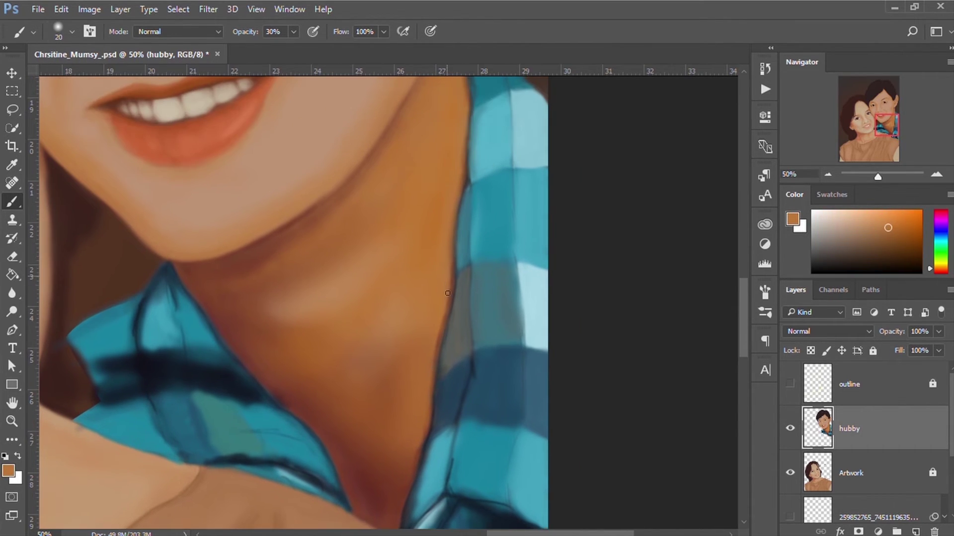
pyautogui.moveTo(427, 365); pyautogui.dragTo(398, 432)
# Zoom closer on the neck and paint grey-blue and darker teal plaid bands on the shirt
pyautogui.keyDown('alt'); pyautogui.click(450, 324); pyautogui.keyUp('alt')
pyautogui.press('[')
pyautogui.press('[')
pyautogui.press('[')
pyautogui.keyDown('alt'); pyautogui.click(436, 412); pyautogui.keyUp('alt')
pyautogui.keyDown('alt'); pyautogui.click(468, 302); pyautogui.keyUp('alt')
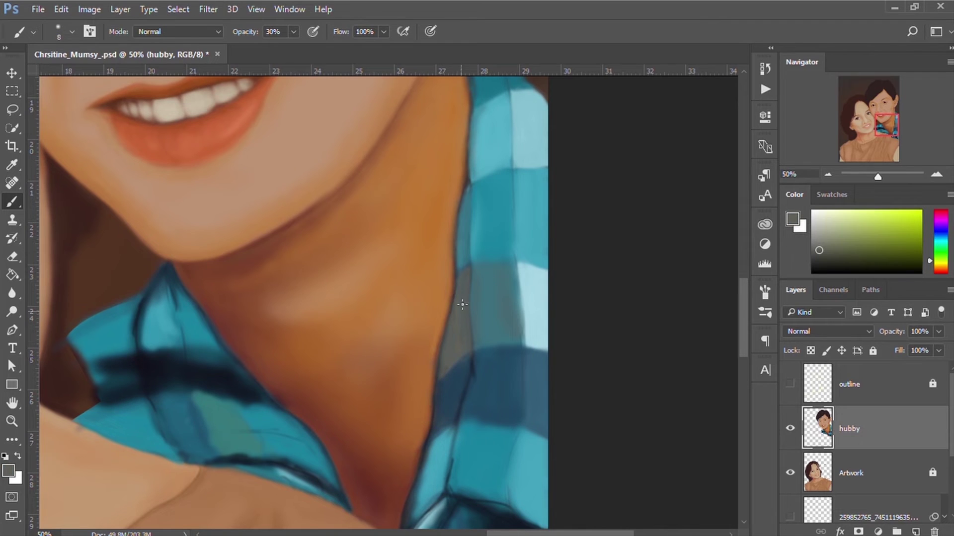
pyautogui.hotkey('ctrl', '+')
pyautogui.keyDown('alt'); pyautogui.click(456, 214); pyautogui.keyUp('alt')
pyautogui.press('[')
pyautogui.keyDown('alt'); pyautogui.click(467, 219); pyautogui.keyUp('alt')
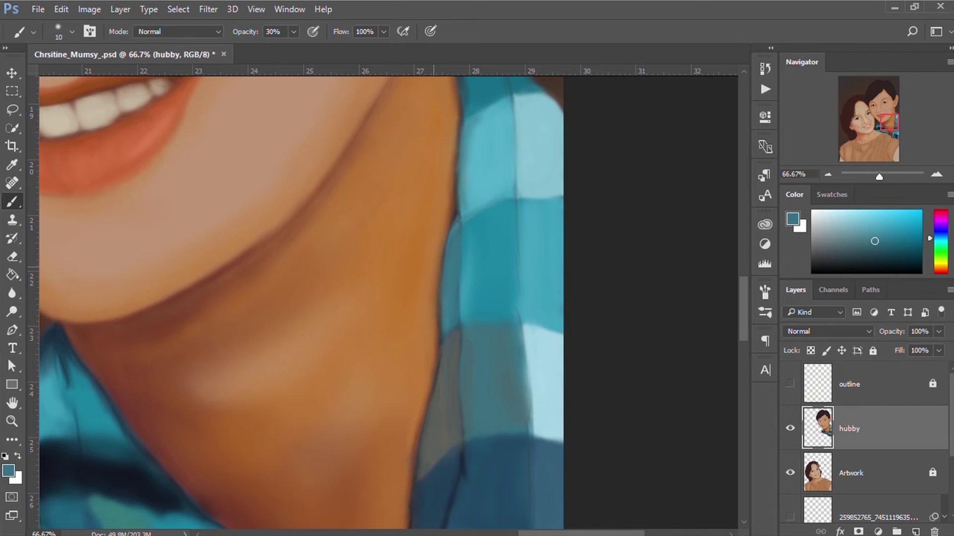
# Refine the neck-collar border with teal and orange skin using a smaller brush
pyautogui.keyDown('alt'); pyautogui.click(443, 366); pyautogui.keyUp('alt')
pyautogui.press('[')
pyautogui.press('[')
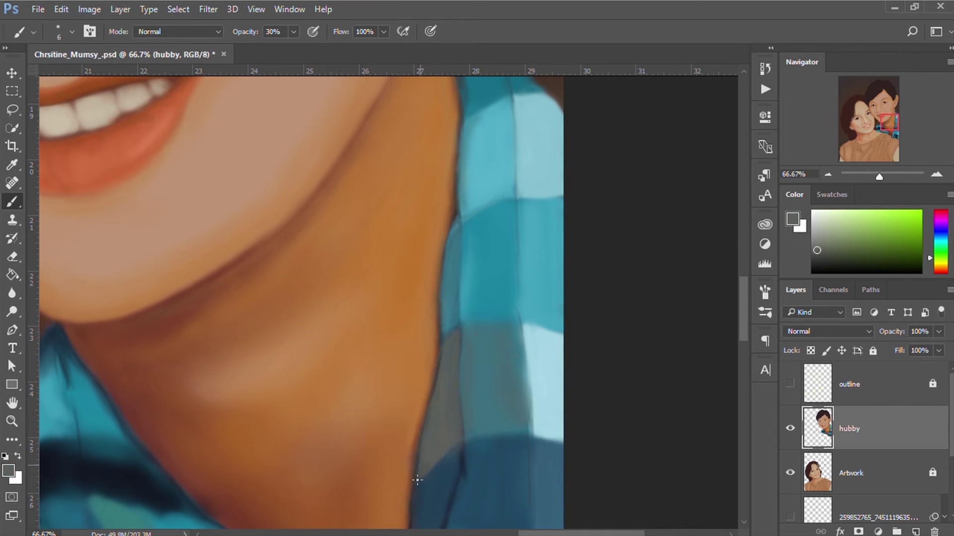
pyautogui.keyDown('alt'); pyautogui.click(439, 306); pyautogui.keyUp('alt')
pyautogui.keyDown('alt'); pyautogui.click(438, 327); pyautogui.keyUp('alt')
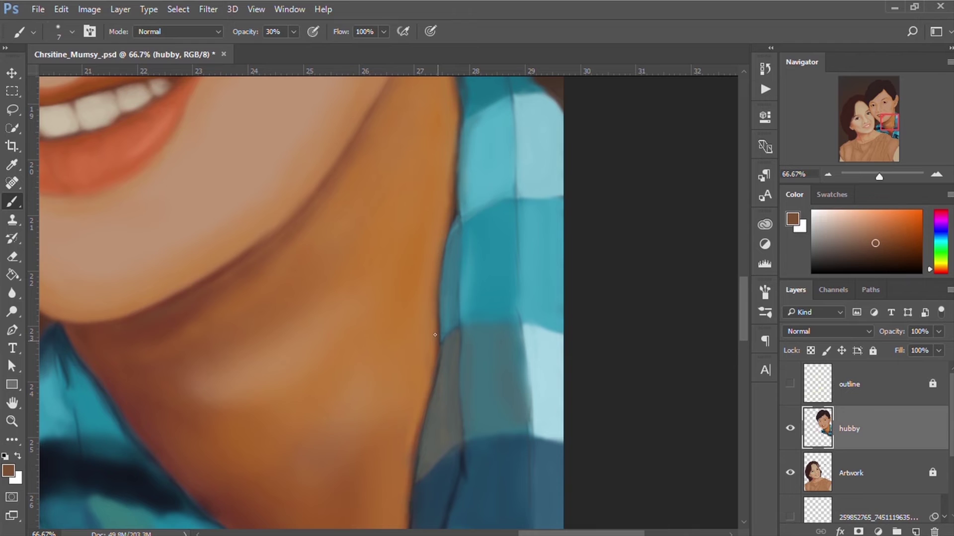
pyautogui.press('[')
pyautogui.keyDown('alt'); pyautogui.click(447, 251); pyautogui.keyUp('alt')
# Add dark navy plaid stripes and darker teal checks to the collar beside the orange neck
pyautogui.scroll(-2, 449, 248)
pyautogui.press(']')
pyautogui.press(']')
pyautogui.press(']')
pyautogui.keyDown('alt'); pyautogui.click(405, 389); pyautogui.keyUp('alt')
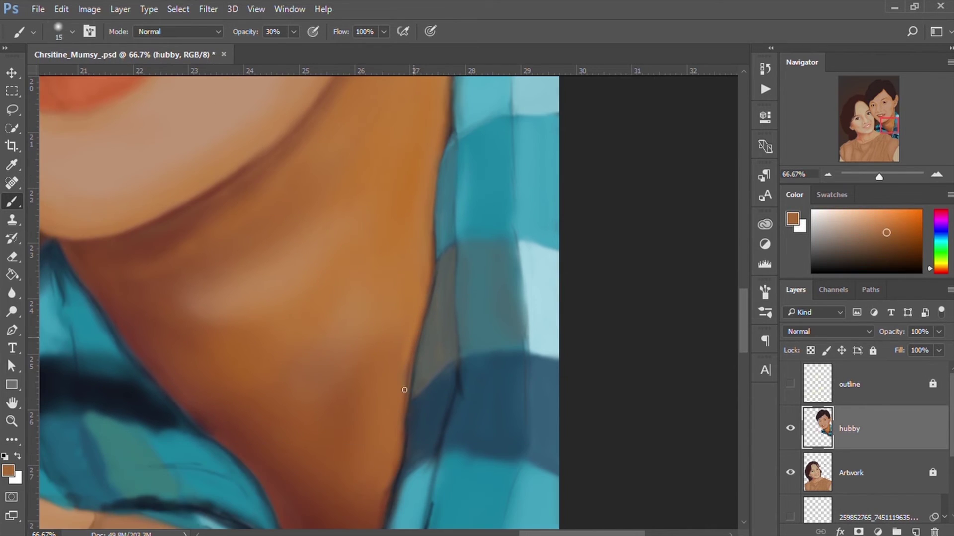
pyautogui.keyDown('alt'); pyautogui.click(410, 382); pyautogui.keyUp('alt')
pyautogui.press('[')
pyautogui.press('[')
pyautogui.press('[')
pyautogui.keyDown('alt'); pyautogui.click(406, 417); pyautogui.keyUp('alt')
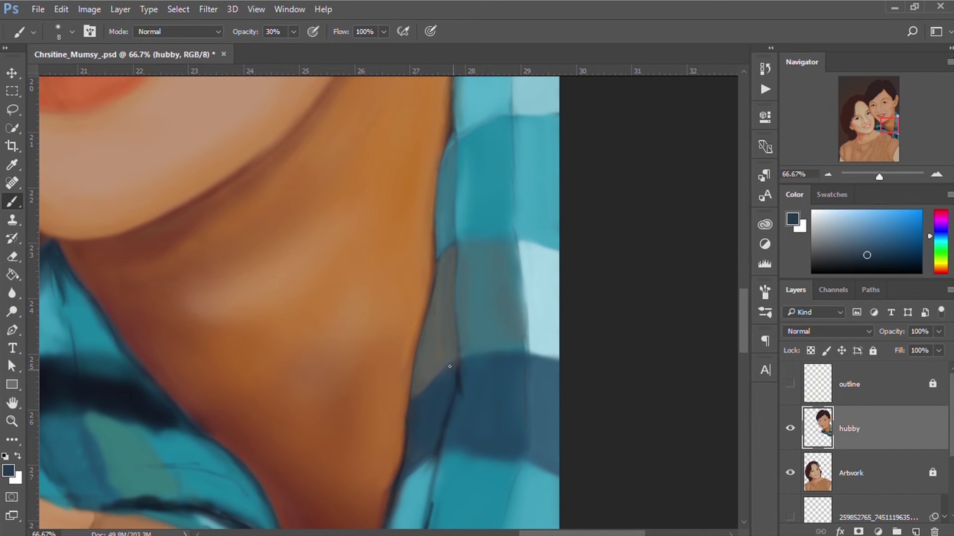
pyautogui.scroll(-1, 439, 425)
pyautogui.keyDown('alt'); pyautogui.click(440, 400); pyautogui.keyUp('alt')
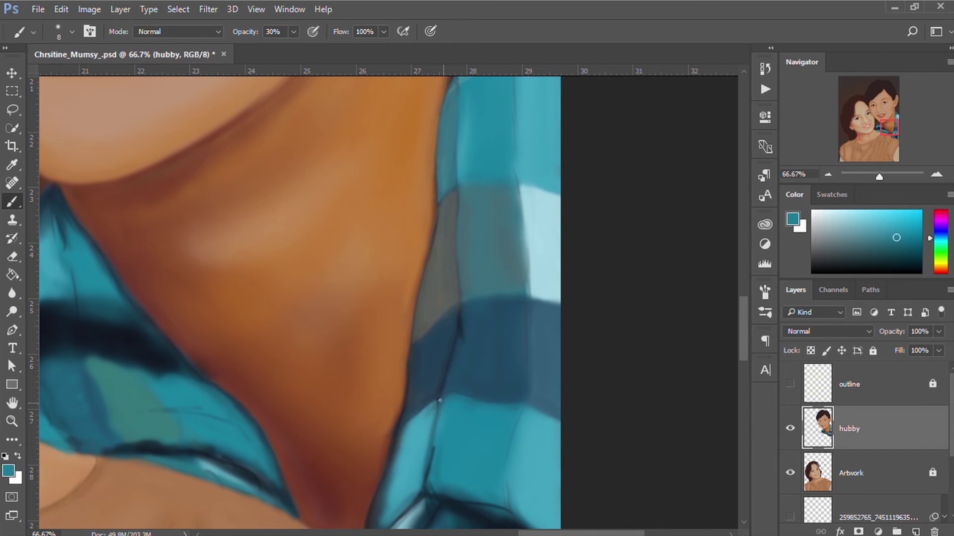
pyautogui.keyDown('alt'); pyautogui.click(428, 489); pyautogui.keyUp('alt')
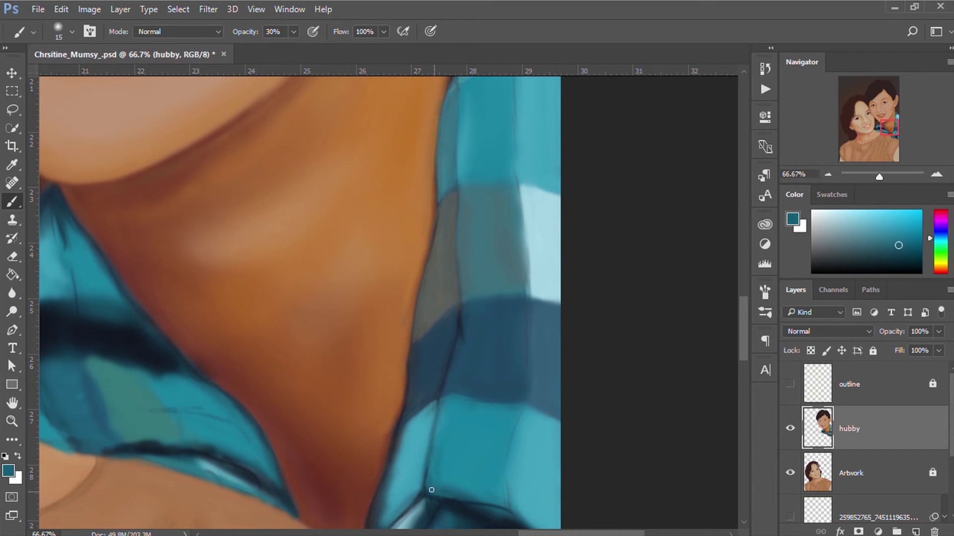
# Save, then sample dark blues, teals and neck brown around the collar fold with a fine brush
pyautogui.press('[')
pyautogui.press('[')
pyautogui.scroll(-2, 419, 447)
pyautogui.keyDown('alt'); pyautogui.click(470, 243); pyautogui.keyUp('alt')
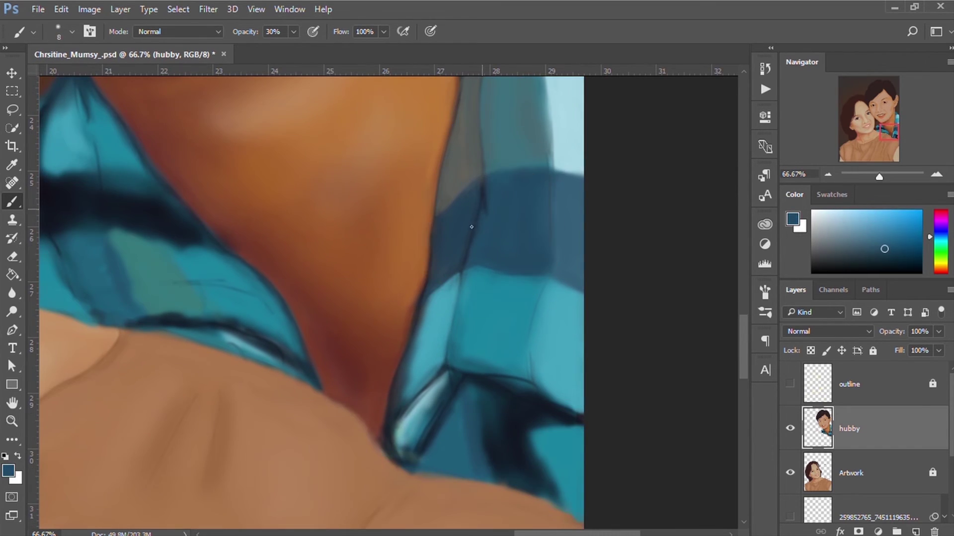
pyautogui.hotkey('ctrl', 's')
pyautogui.press('[')
pyautogui.press('[')
pyautogui.press('[')
pyautogui.keyDown('alt'); pyautogui.click(484, 185); pyautogui.keyUp('alt')
pyautogui.keyDown('alt'); pyautogui.click(468, 268); pyautogui.keyUp('alt')
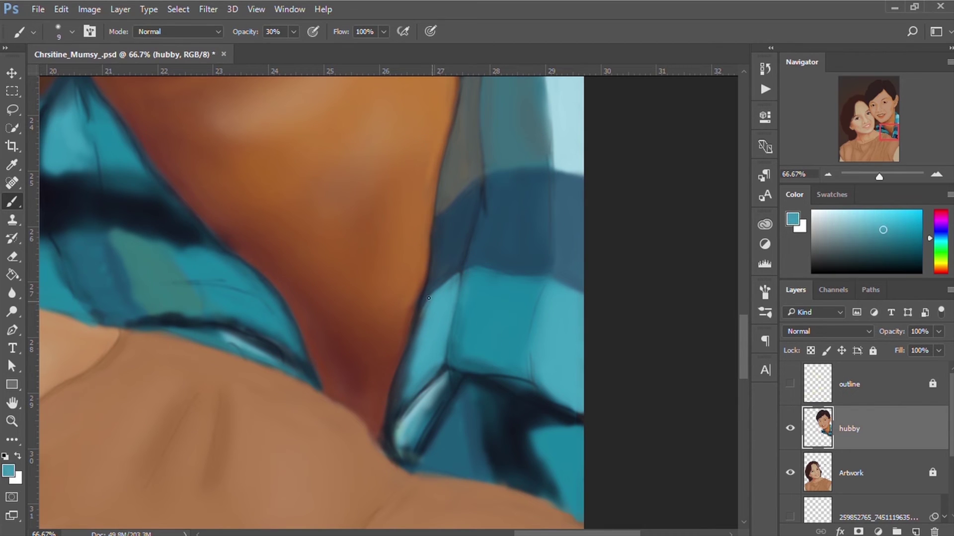
pyautogui.press(']')
pyautogui.press(']')
pyautogui.press(']')
pyautogui.press('[')
pyautogui.press('[')
pyautogui.press('[')
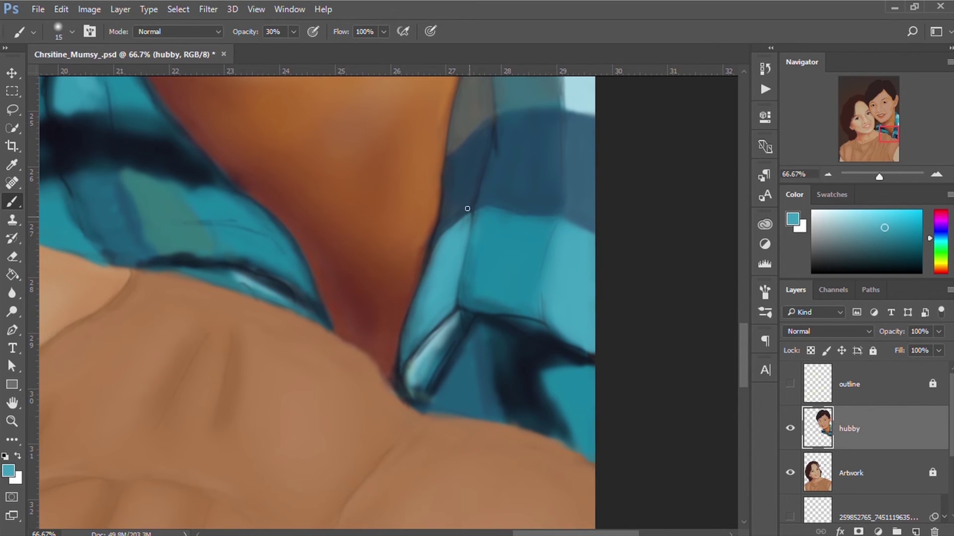
pyautogui.moveTo(386, 429); pyautogui.dragTo(397, 373)
pyautogui.keyDown('alt'); pyautogui.click(398, 372); pyautogui.keyUp('alt')
pyautogui.keyDown('alt'); pyautogui.click(385, 347); pyautogui.keyUp('alt')
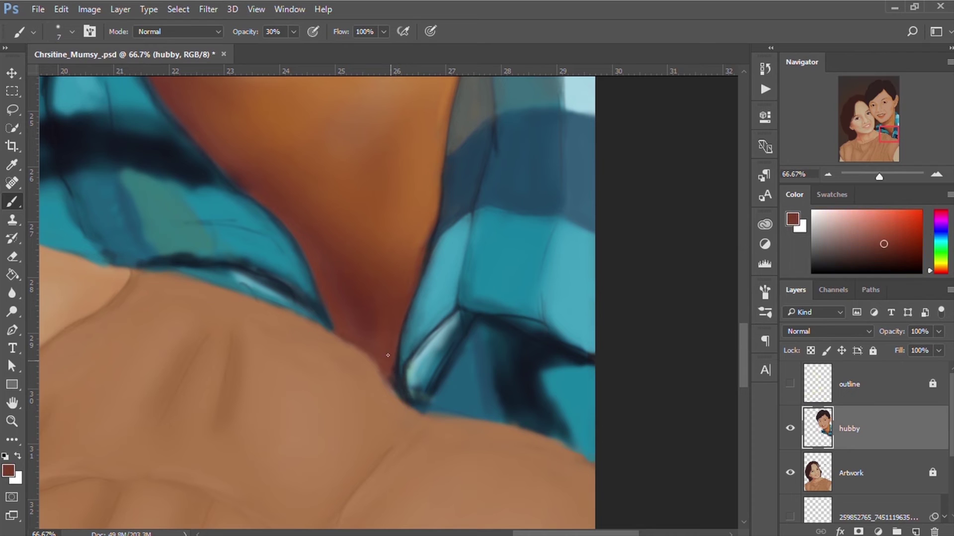
# Briefly target the Artwork layer, then return to the hubby layer with a size-15 brush
pyautogui.click(789, 383)
pyautogui.hotkey('alt', '[')
pyautogui.press(']')
pyautogui.press(']')
pyautogui.press(']')
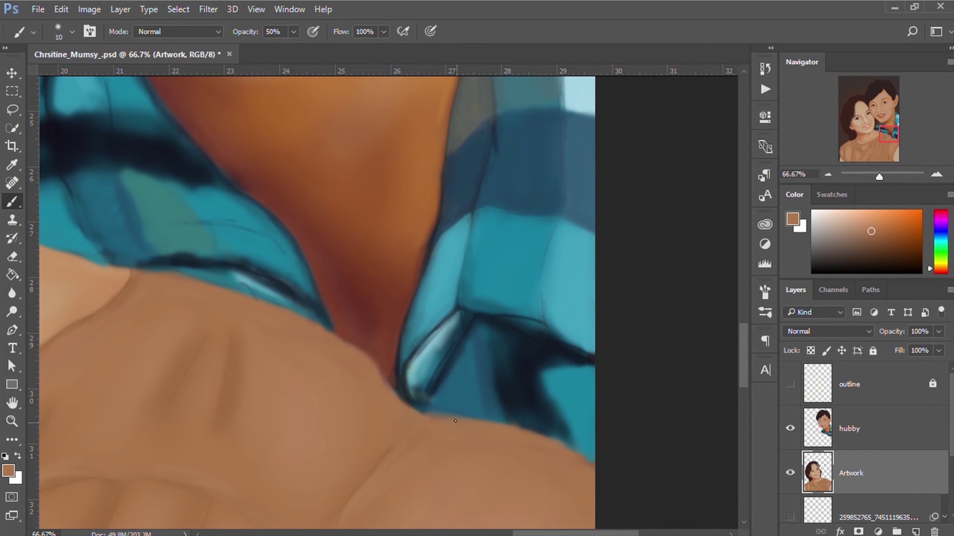
pyautogui.press(']')
pyautogui.hotkey('alt', ']')
# Darken the edge of the collar highlight and brighten the highlight with light teal
pyautogui.keyDown('alt'); pyautogui.click(443, 365); pyautogui.keyUp('alt')
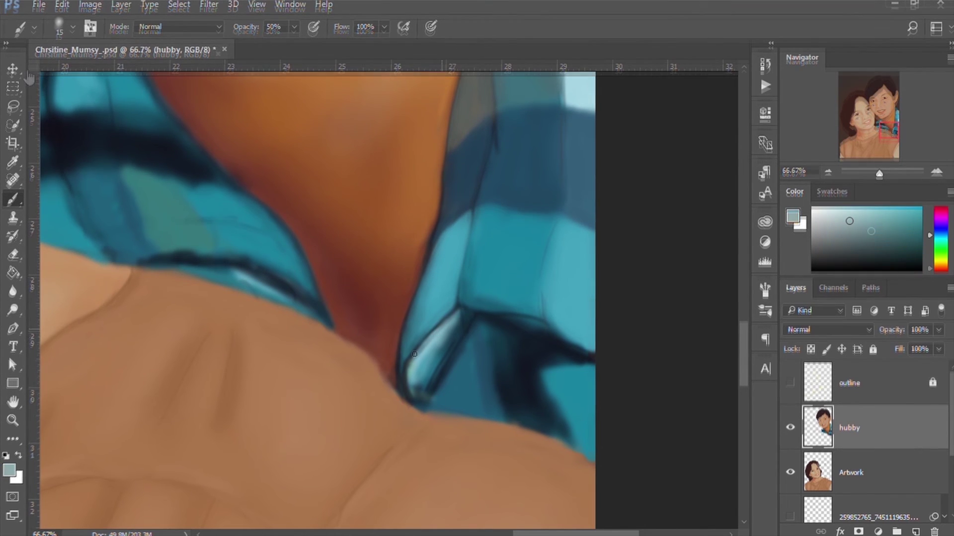
pyautogui.press('[')
pyautogui.press('[')
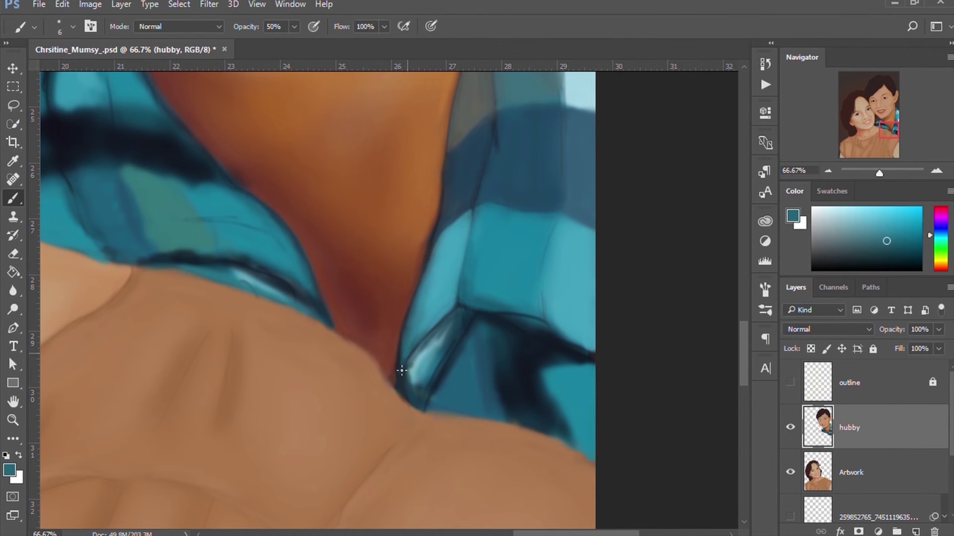
pyautogui.keyDown('alt'); pyautogui.click(411, 384); pyautogui.keyUp('alt')
pyautogui.moveTo(457, 336)
pyautogui.mouseDown()
pyautogui.moveTo(413, 392)
pyautogui.moveTo(427, 409)
pyautogui.mouseUp()
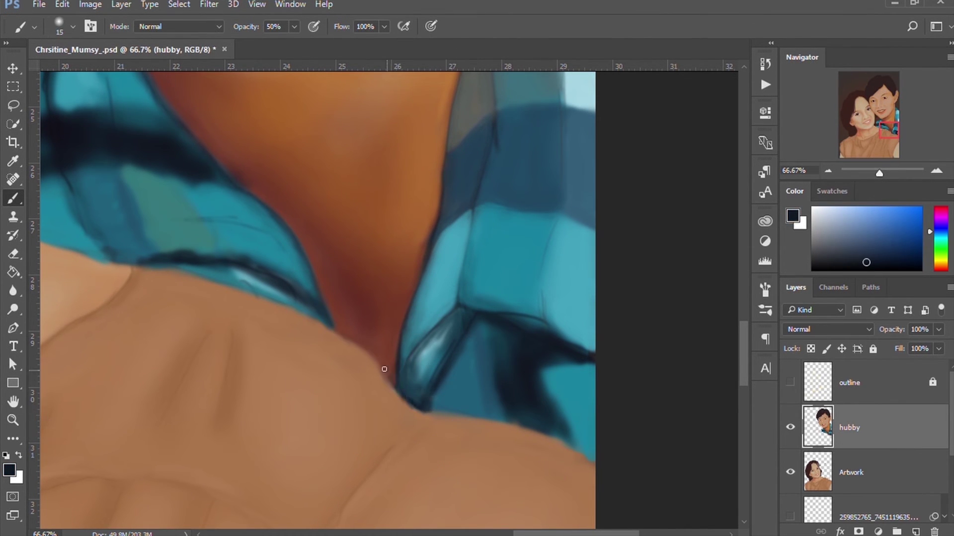
pyautogui.keyDown('alt'); pyautogui.click(386, 369); pyautogui.keyUp('alt')
pyautogui.press(']')
pyautogui.press(']')
pyautogui.press(']')
pyautogui.moveTo(410, 365)
pyautogui.mouseDown()
pyautogui.moveTo(417, 390)
pyautogui.moveTo(405, 315)
pyautogui.mouseUp()
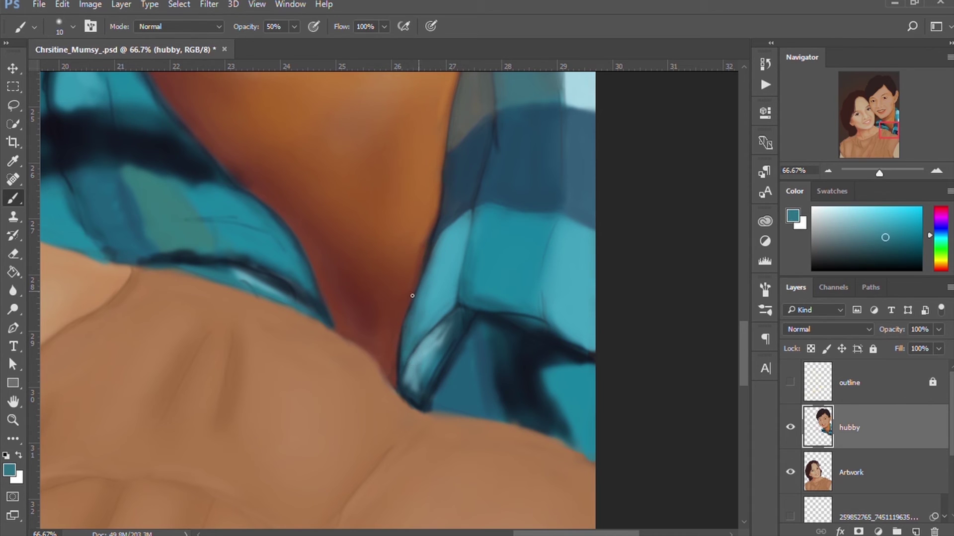
# Draw a thin dark navy line along the collar fold with a very thin brush
pyautogui.press('[')
pyautogui.keyDown('alt'); pyautogui.click(450, 296); pyautogui.keyUp('alt')
pyautogui.press('[')
pyautogui.press('[')
pyautogui.press('[')
pyautogui.keyDown('alt'); pyautogui.click(455, 305); pyautogui.keyUp('alt')
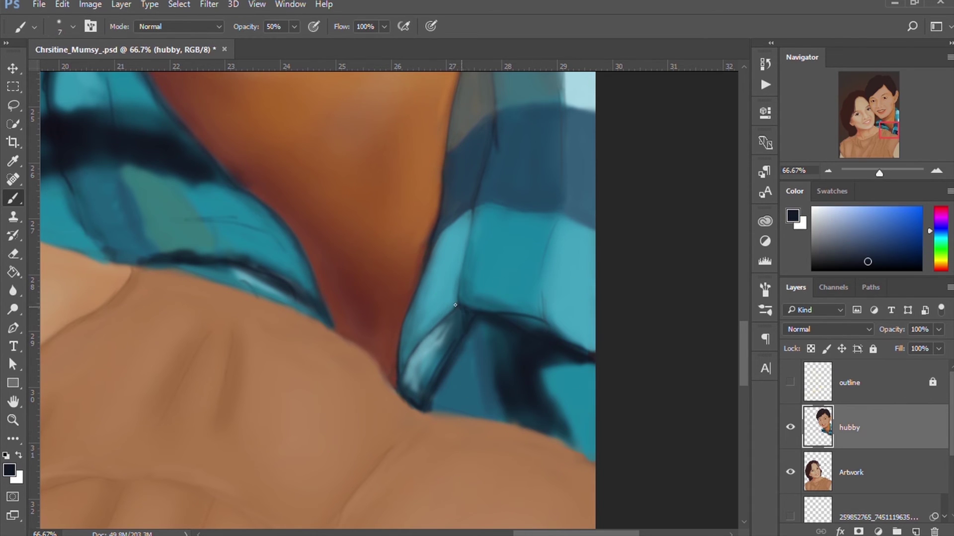
pyautogui.press('[')
pyautogui.press('[')
pyautogui.press('[')
pyautogui.moveTo(453, 322)
pyautogui.mouseDown()
pyautogui.moveTo(423, 395)
pyautogui.moveTo(432, 368)
pyautogui.mouseUp()
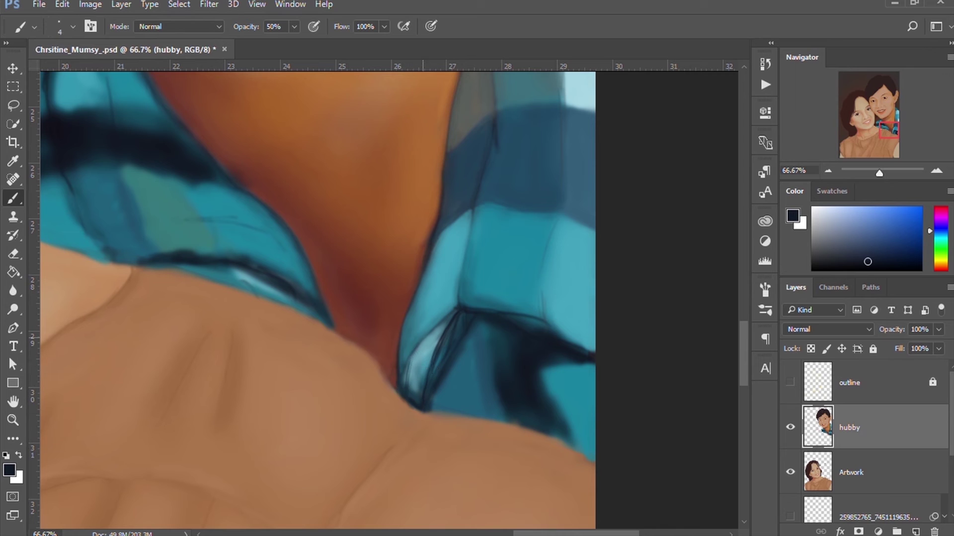
# Sample a dark slate teal and settle on a reddish-brown neck shadow tone
pyautogui.press(']')
pyautogui.press(']')
pyautogui.press(']')
pyautogui.keyDown('alt'); pyautogui.click(403, 373); pyautogui.keyUp('alt')
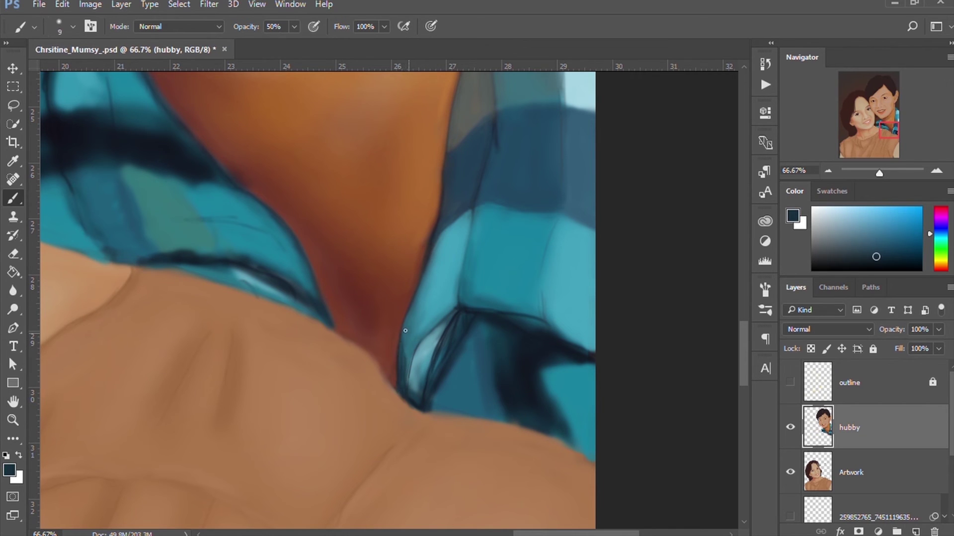
pyautogui.keyDown('alt'); pyautogui.click(394, 385); pyautogui.keyUp('alt')
pyautogui.keyDown('alt'); pyautogui.click(391, 364); pyautogui.keyUp('alt')
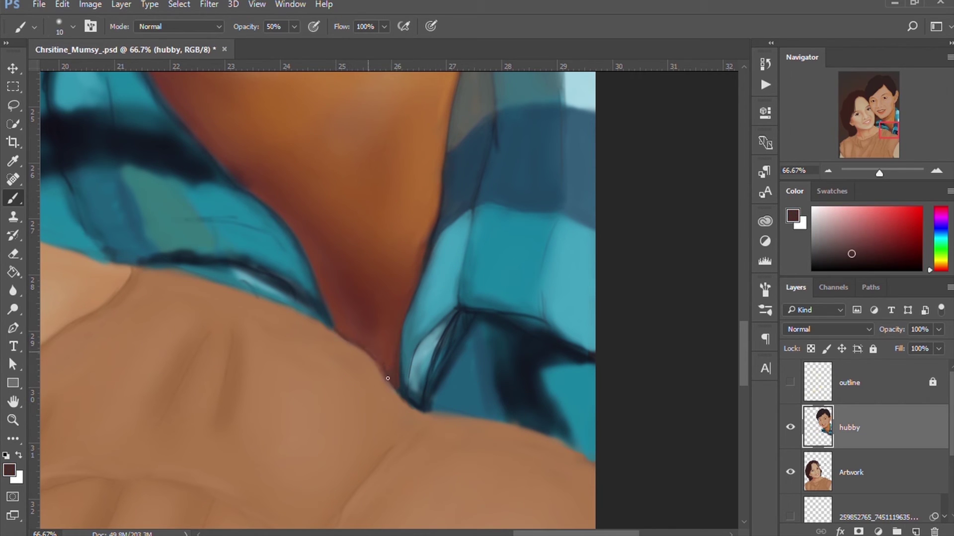
pyautogui.keyDown('alt'); pyautogui.click(388, 379); pyautogui.keyUp('alt')
pyautogui.keyDown('alt'); pyautogui.click(341, 372); pyautogui.keyUp('alt')
pyautogui.keyDown('alt'); pyautogui.click(399, 390); pyautogui.keyUp('alt')
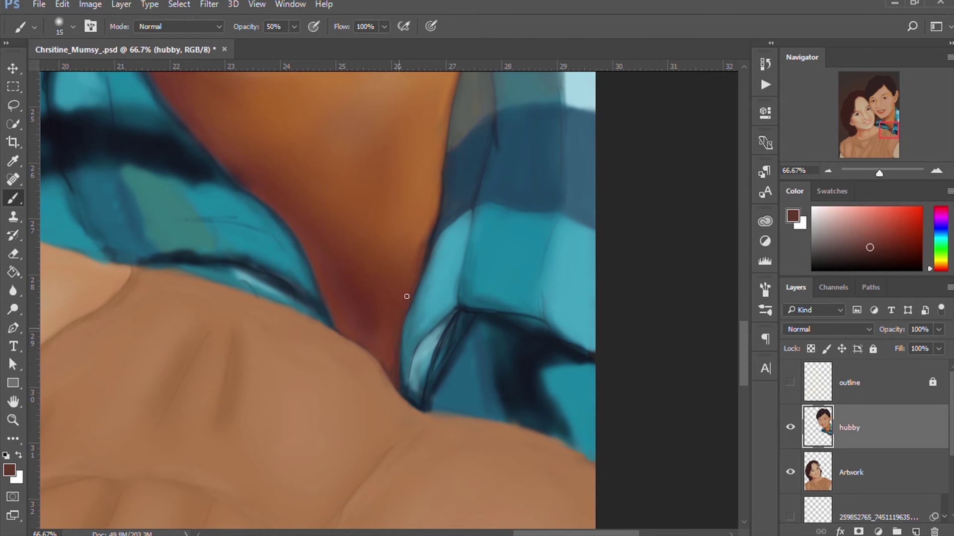
pyautogui.keyDown('alt'); pyautogui.click(381, 366); pyautogui.keyUp('alt')
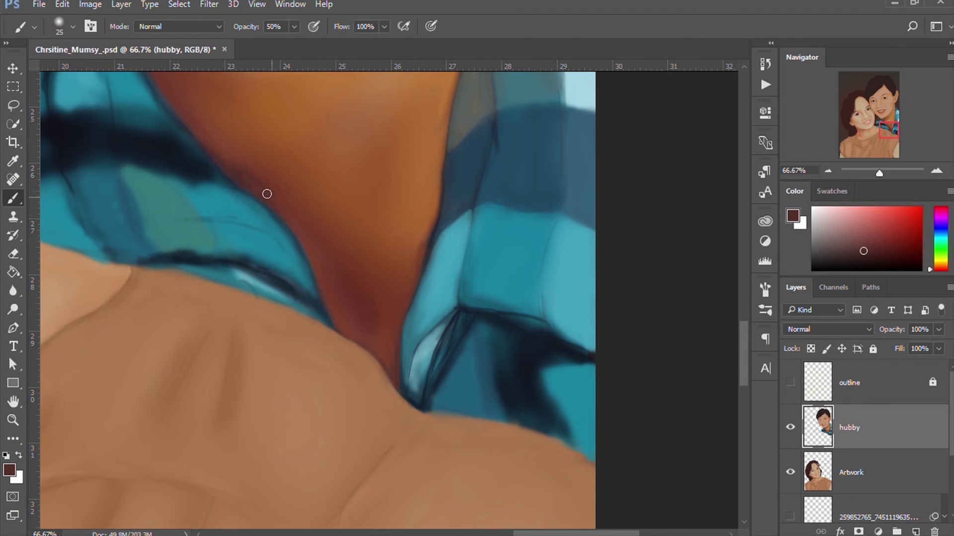
# Touch up the dark navy collar line with a smaller brush
pyautogui.keyDown('alt'); pyautogui.click(293, 248); pyautogui.keyUp('alt')
pyautogui.keyDown('alt'); pyautogui.click(446, 330); pyautogui.keyUp('alt')
pyautogui.press('[')
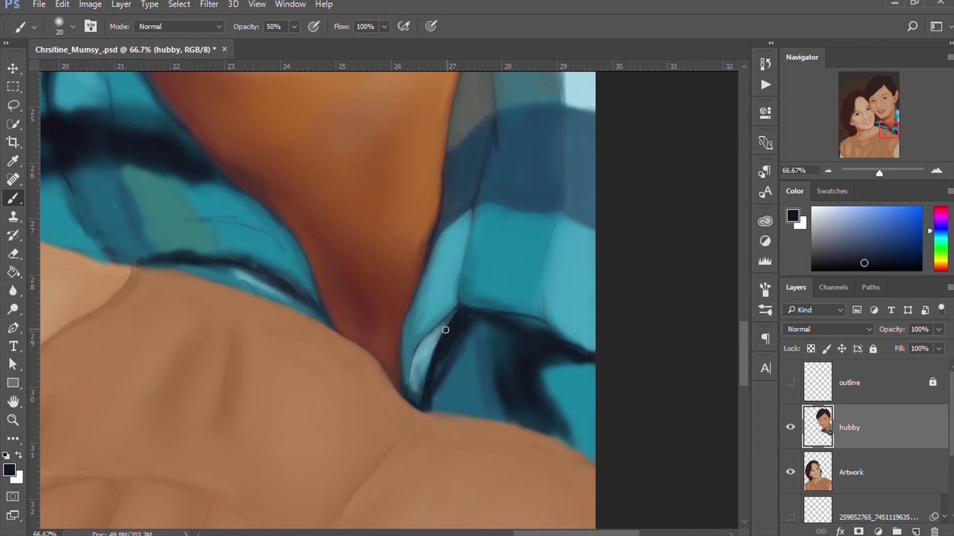
pyautogui.moveTo(445, 330); pyautogui.dragTo(433, 400)
# Set brush opacity to 35% and size 15, sampling muted teal and dark navy
pyautogui.press('3')
pyautogui.press('5')
pyautogui.keyDown('alt'); pyautogui.click(449, 316); pyautogui.keyUp('alt')
pyautogui.press('[')
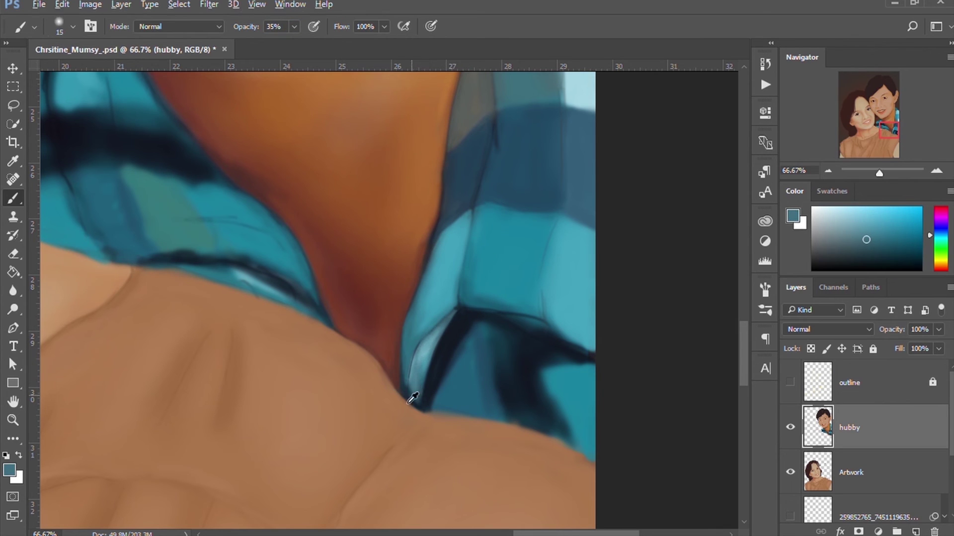
pyautogui.keyDown('alt'); pyautogui.click(420, 405); pyautogui.keyUp('alt')
pyautogui.press(']')
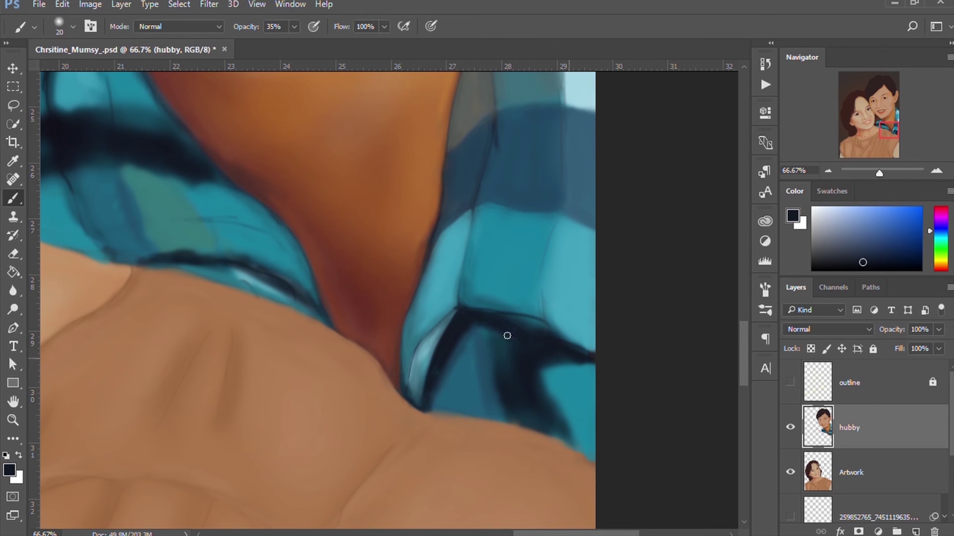
# Soften the dark fold line with lighter teal using a size-25 brush
pyautogui.keyDown('alt'); pyautogui.click(450, 312); pyautogui.keyUp('alt')
pyautogui.press('[')
pyautogui.press('[')
pyautogui.keyDown('alt'); pyautogui.click(449, 312); pyautogui.keyUp('alt')
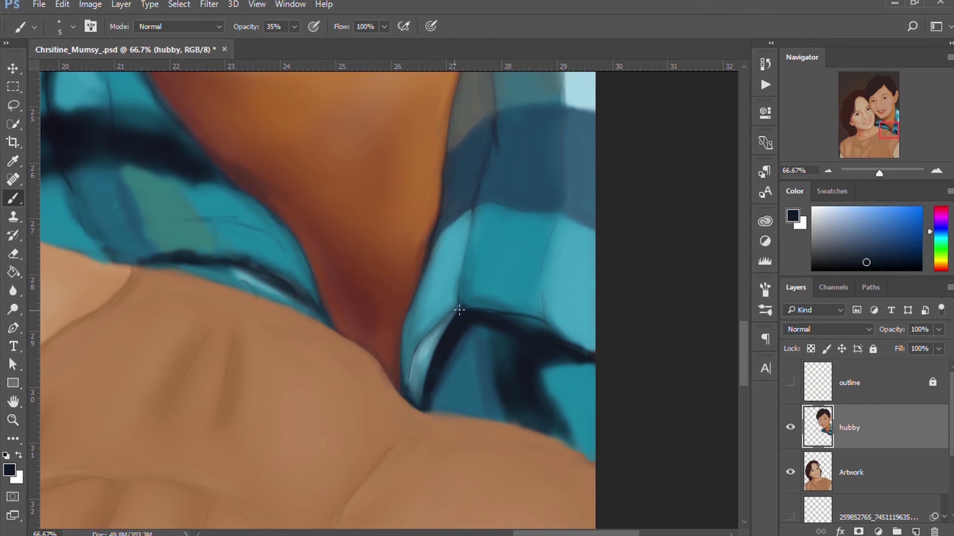
pyautogui.press(']')
pyautogui.press(']')
pyautogui.keyDown('alt'); pyautogui.click(587, 348); pyautogui.keyUp('alt')
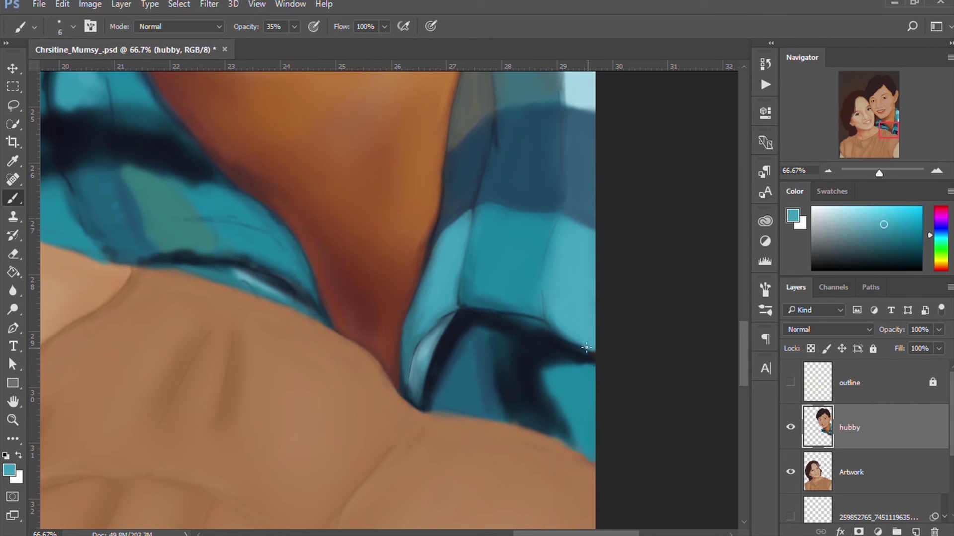
pyautogui.press(']')
pyautogui.press(']')
pyautogui.press(']')
pyautogui.moveTo(549, 323)
pyautogui.mouseDown()
pyautogui.moveTo(553, 331)
pyautogui.moveTo(532, 313)
pyautogui.mouseUp()
# Dab light teal beside the fold line, then pick up a dark shirt navy
pyautogui.keyDown('alt'); pyautogui.click(473, 251); pyautogui.keyUp('alt')
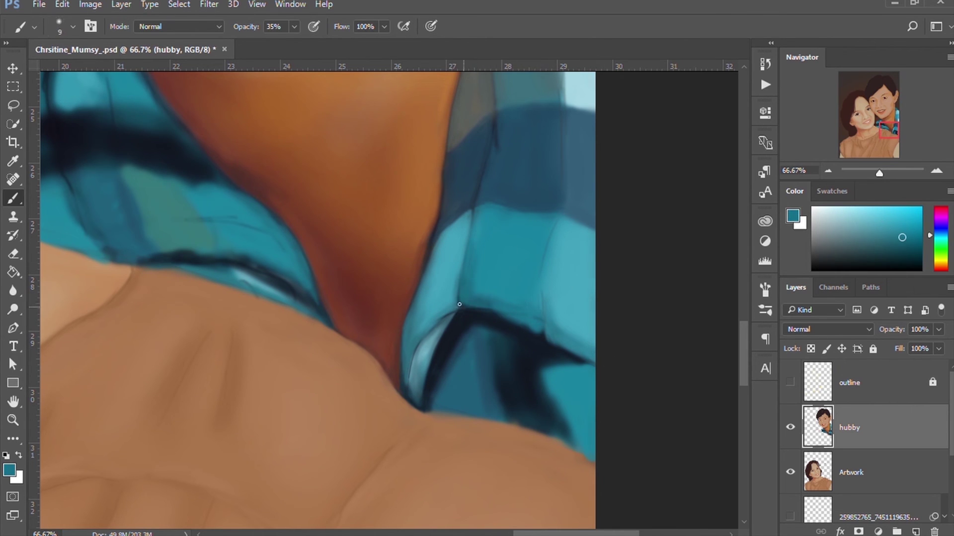
pyautogui.press('[')
pyautogui.press('[')
pyautogui.press('[')
pyautogui.keyDown('alt'); pyautogui.click(452, 279); pyautogui.keyUp('alt')
pyautogui.press(']')
pyautogui.press(']')
pyautogui.press(']')
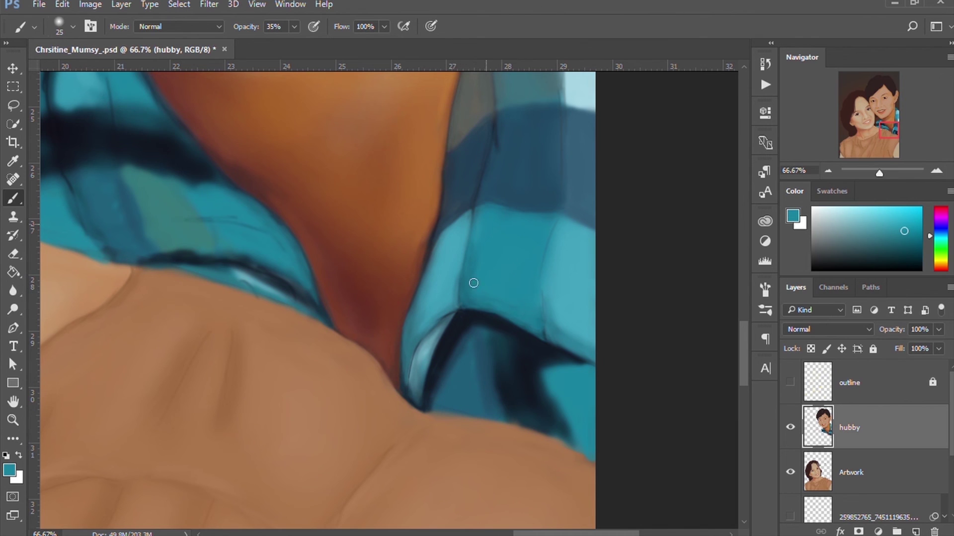
pyautogui.keyDown('alt'); pyautogui.click(561, 362); pyautogui.keyUp('alt')
pyautogui.keyDown('alt'); pyautogui.click(537, 361); pyautogui.keyUp('alt')
pyautogui.press('[')
pyautogui.press('[')
pyautogui.press('[')
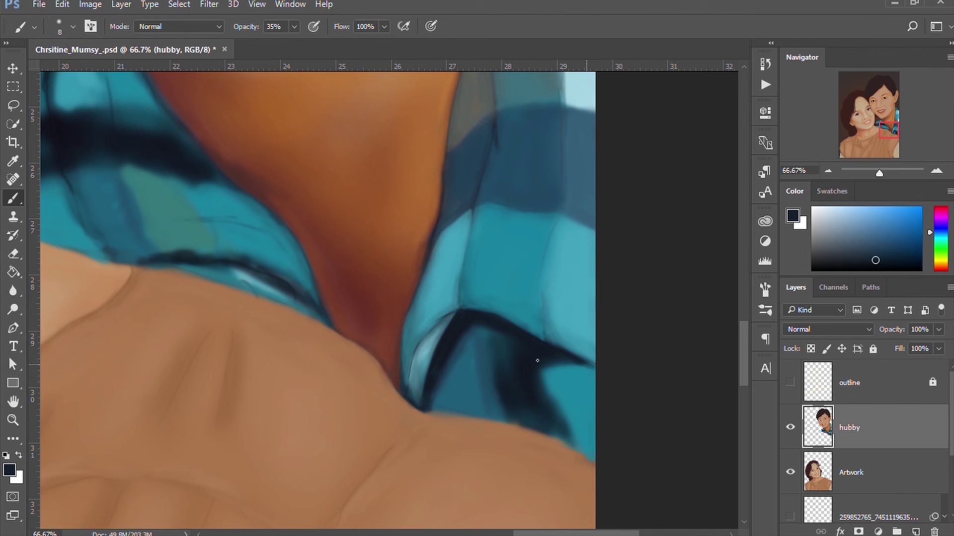
# Paint dark navy shading across the blue shirt with a size-35 brush
pyautogui.press(']')
pyautogui.press(']')
pyautogui.press(']')
pyautogui.keyDown('alt'); pyautogui.click(499, 192); pyautogui.keyUp('alt')
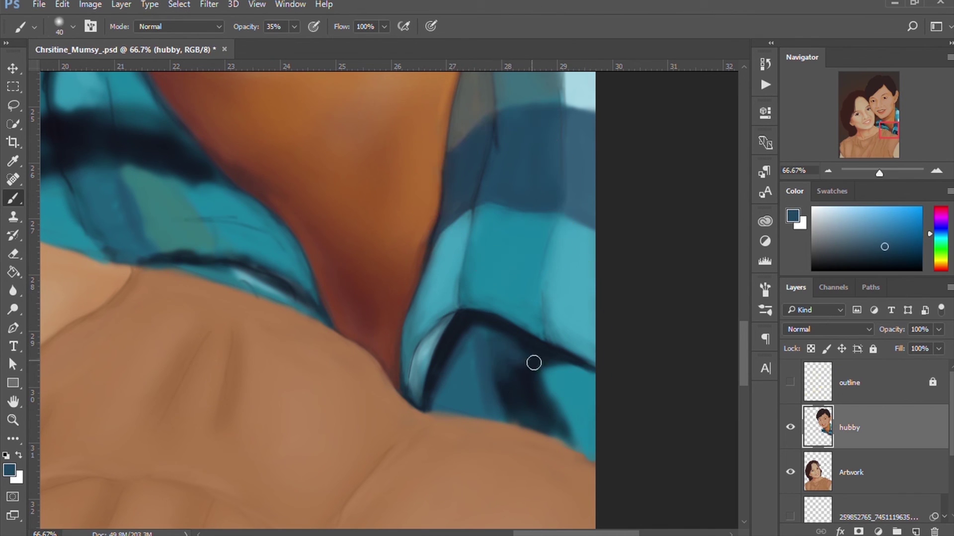
pyautogui.keyDown('alt'); pyautogui.click(486, 330); pyautogui.keyUp('alt')
pyautogui.moveTo(485, 331)
pyautogui.mouseDown()
pyautogui.moveTo(469, 362)
pyautogui.moveTo(540, 368)
pyautogui.moveTo(577, 447)
pyautogui.mouseUp()
# Add dark navy strokes along the shirt's right edge
pyautogui.keyDown('alt'); pyautogui.click(473, 398); pyautogui.keyUp('alt')
pyautogui.press('[')
pyautogui.press('[')
pyautogui.press('[')
pyautogui.keyDown('alt'); pyautogui.click(579, 356); pyautogui.keyUp('alt')
pyautogui.moveTo(580, 357)
pyautogui.mouseDown()
pyautogui.moveTo(565, 405)
pyautogui.moveTo(599, 373)
pyautogui.mouseUp()
# Add small dark strokes along the collar edge, then sample the tan skin colour
pyautogui.press('[')
pyautogui.press('[')
pyautogui.press('[')
pyautogui.keyDown('alt'); pyautogui.click(579, 359); pyautogui.keyUp('alt')
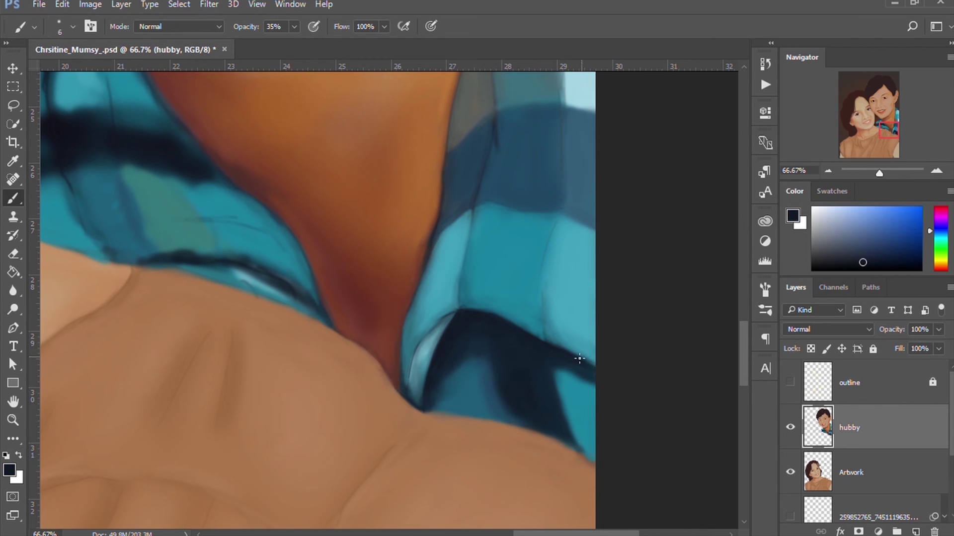
pyautogui.moveTo(407, 385)
pyautogui.mouseDown()
pyautogui.moveTo(417, 399)
pyautogui.moveTo(438, 338)
pyautogui.mouseUp()
pyautogui.keyDown('alt'); pyautogui.click(409, 379); pyautogui.keyUp('alt')
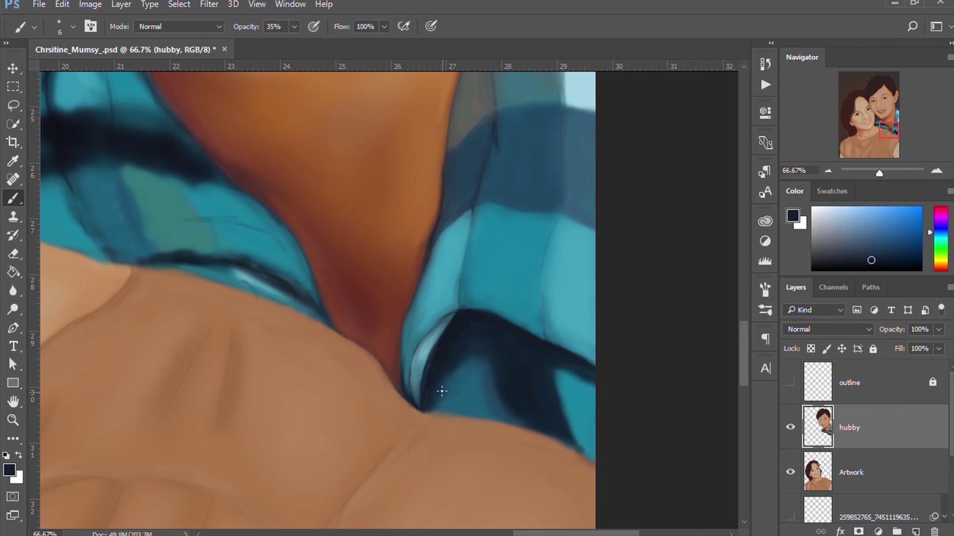
pyautogui.keyDown('alt'); pyautogui.click(469, 411); pyautogui.keyUp('alt')
pyautogui.press(']')
pyautogui.press(']')
pyautogui.hotkey('alt', '[')
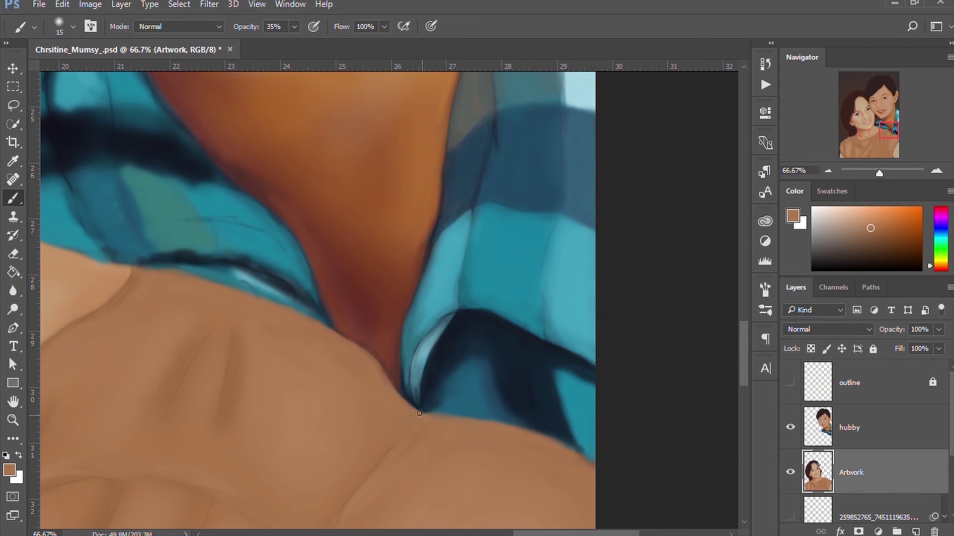
# Hide the outline layer, merge hubby and Artwork, and rename the result 'portraits'
pyautogui.press('[')
pyautogui.press('[')
pyautogui.press('[')
pyautogui.click(790, 382)
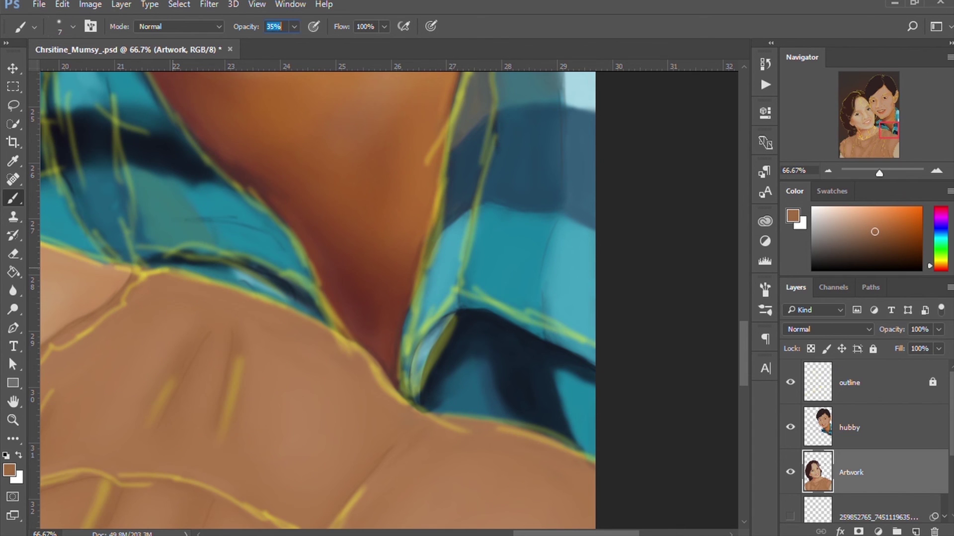
pyautogui.write('50')
pyautogui.click(790, 382)
pyautogui.hotkey('ctrl', '-')
pyautogui.hotkey('ctrl', '-')
pyautogui.hotkey('ctrl', '-')
pyautogui.click(894, 428)
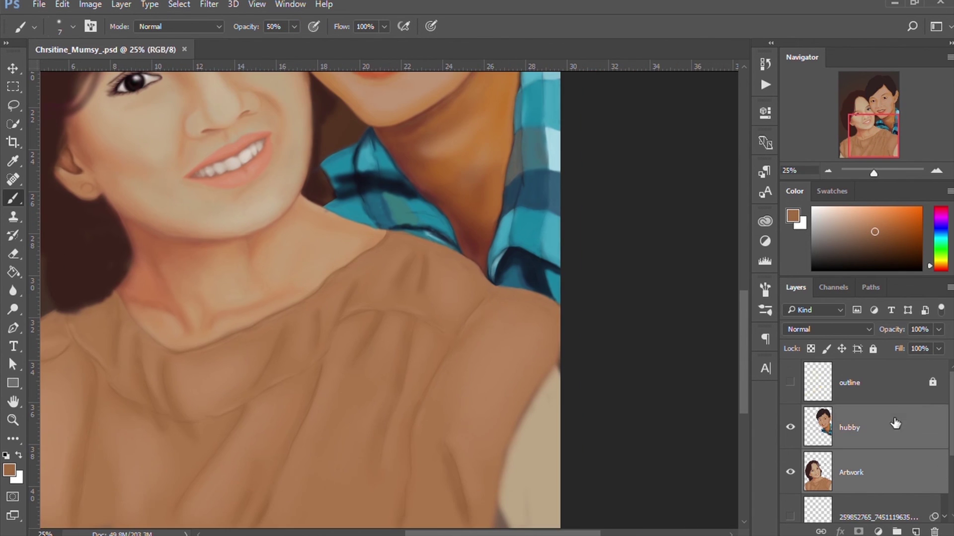
pyautogui.hotkey('ctrl', 'e')
pyautogui.doubleClick(849, 428)
pyautogui.write('portraits')
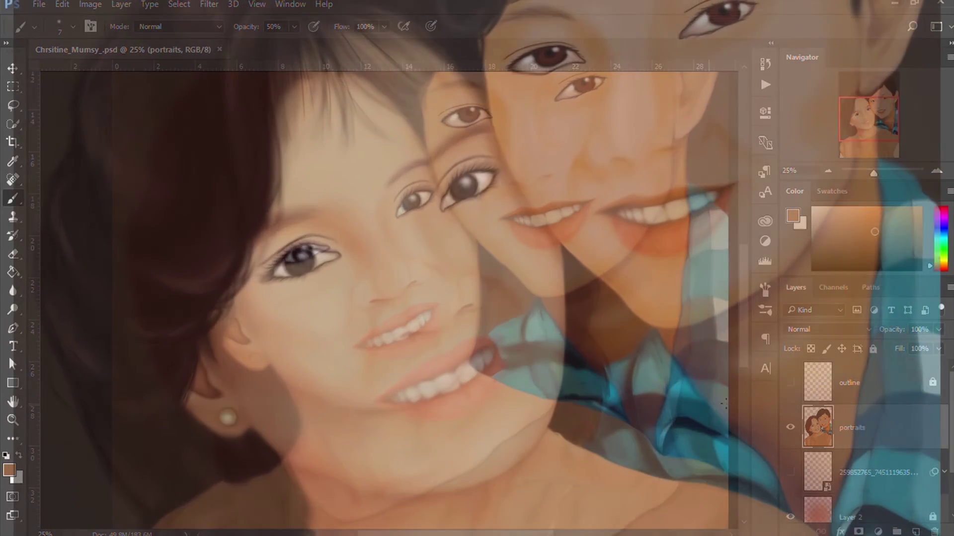